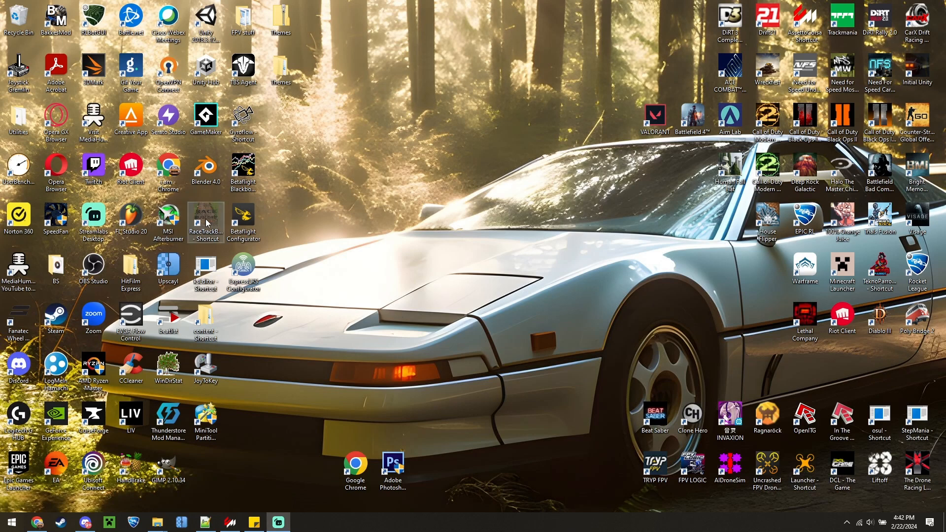
Launch Race Track Builder and create a new project named newMap1 from the Raceday template
double_click(208, 222)
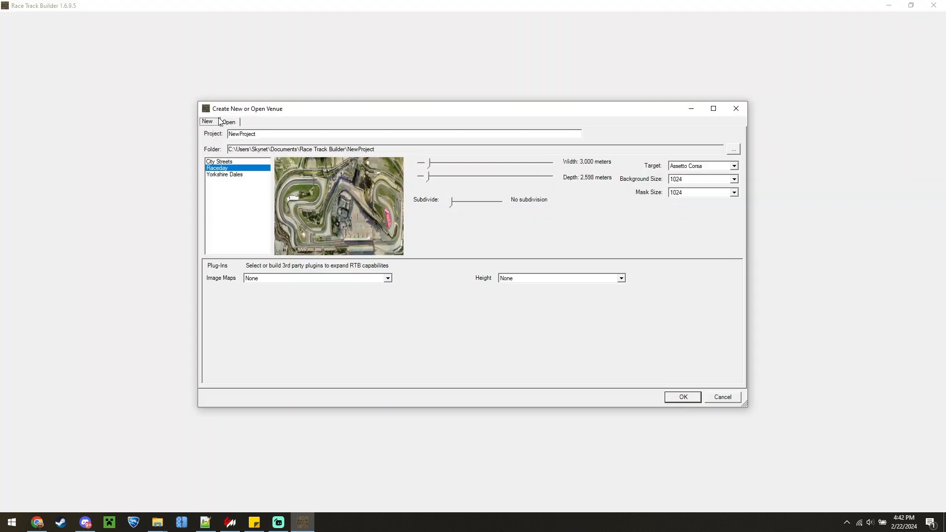
double_click(264, 136)
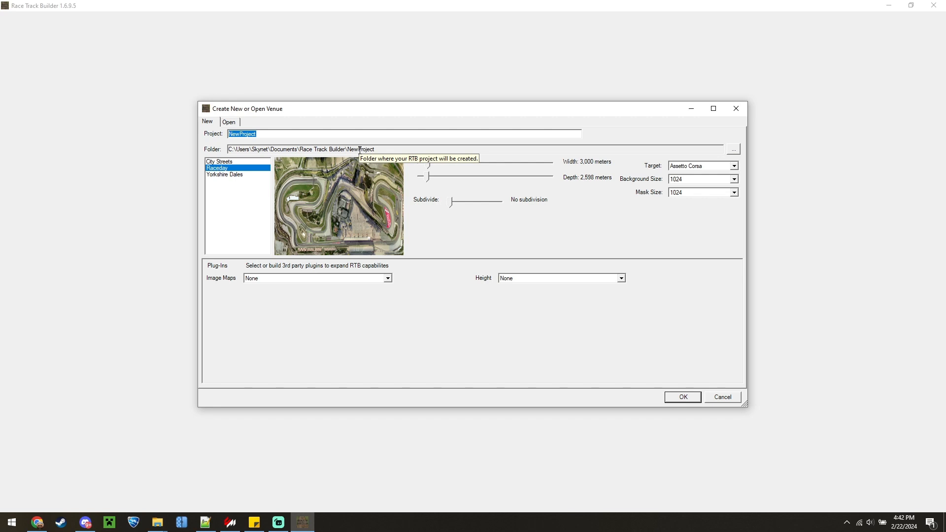
type("newMap1")
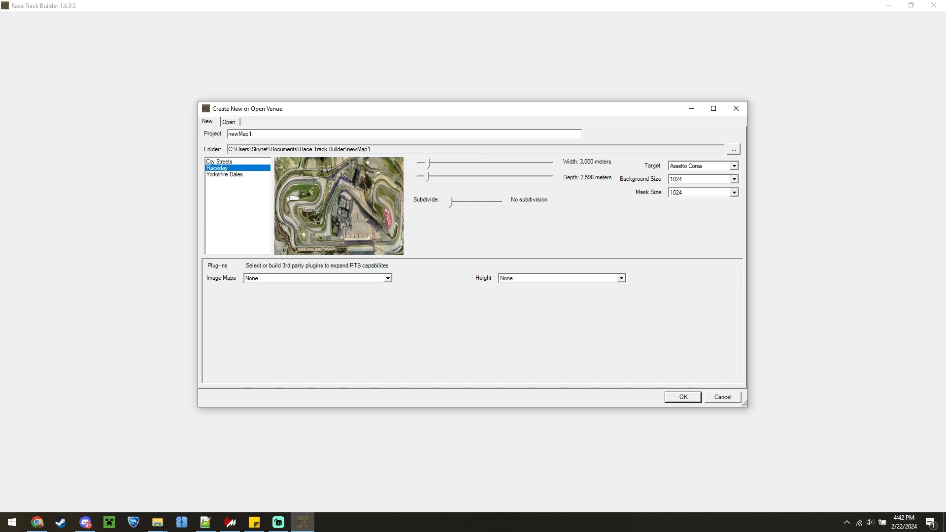
left_click(692, 398)
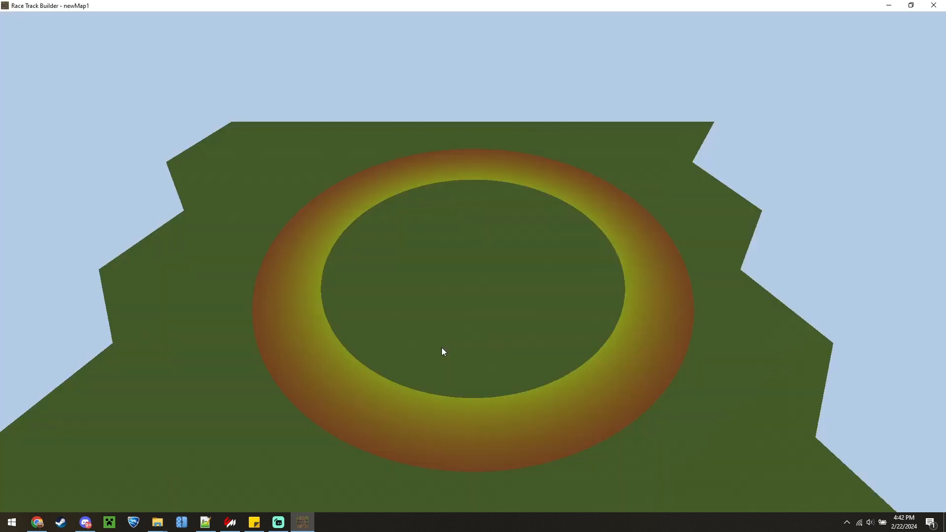
Draw a winding tarmac circuit of two cardinal-spline track sections, about 1,111 m in total, on the flat terrain
right_click_drag(409, 237, 401, 217)
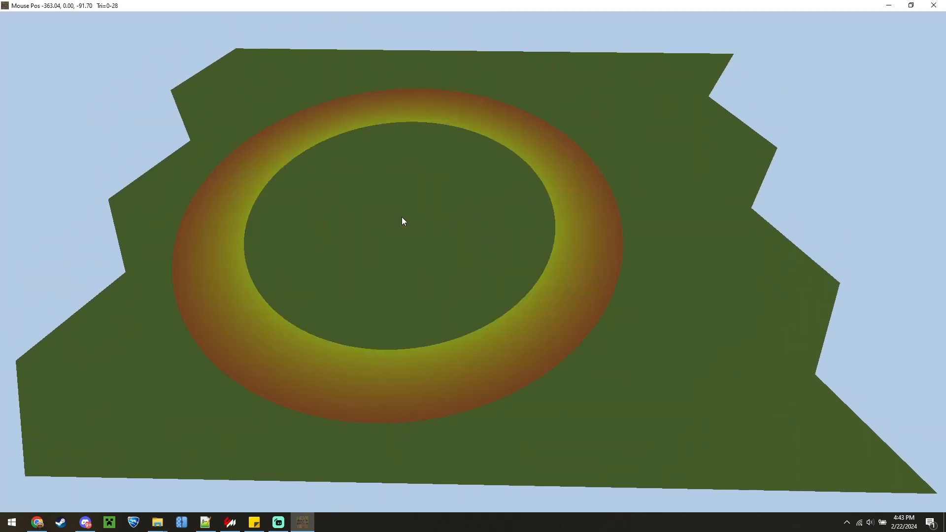
mouse_move(37, 15)
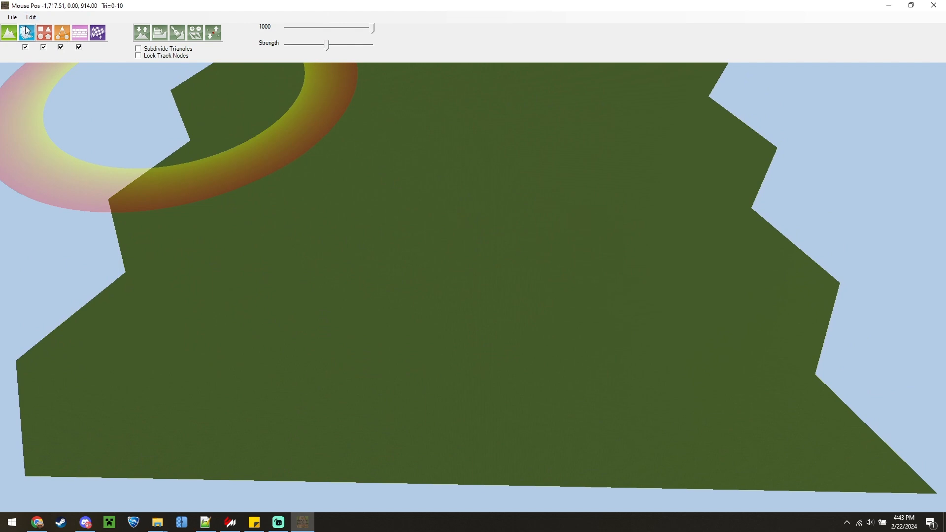
left_click(27, 35)
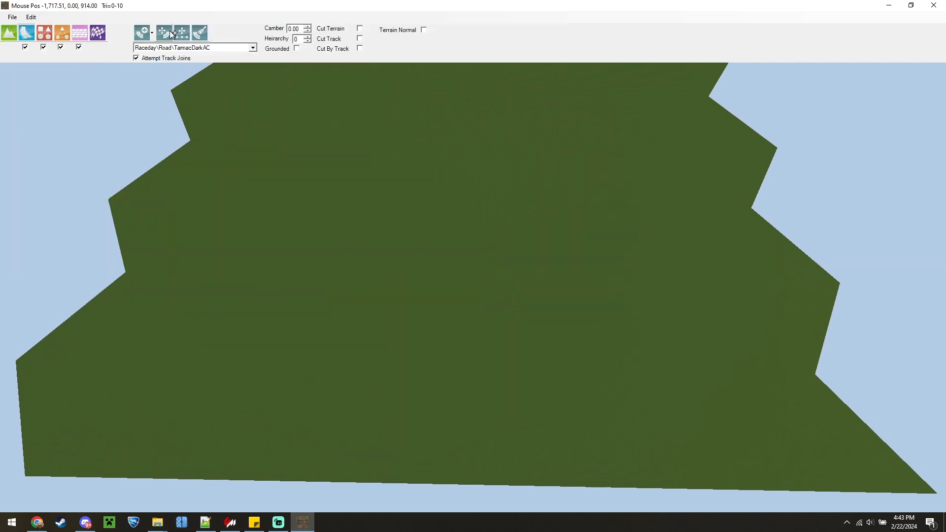
left_click(146, 32)
left_click(158, 51)
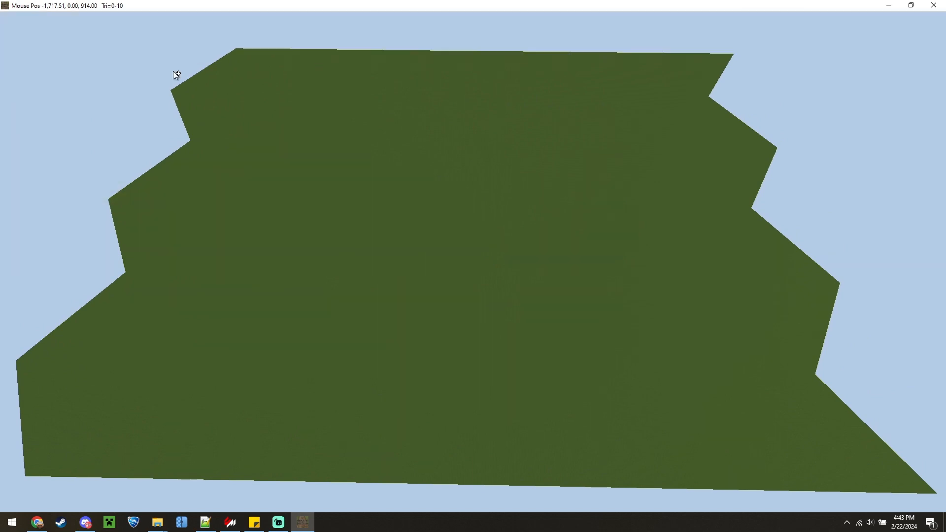
right_click_drag(340, 172, 341, 194)
scroll(406, 184, "up", 5)
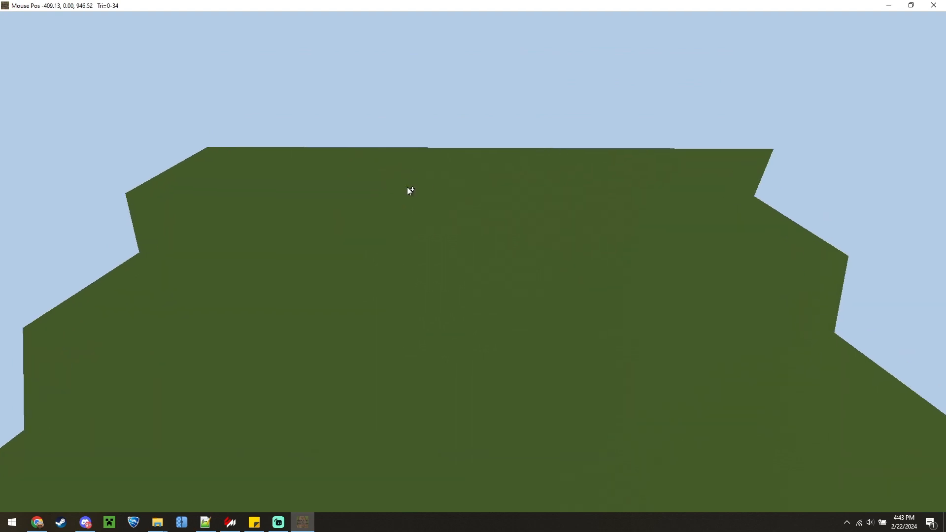
right_click_drag(405, 186, 383, 214)
scroll(385, 217, "down", 5)
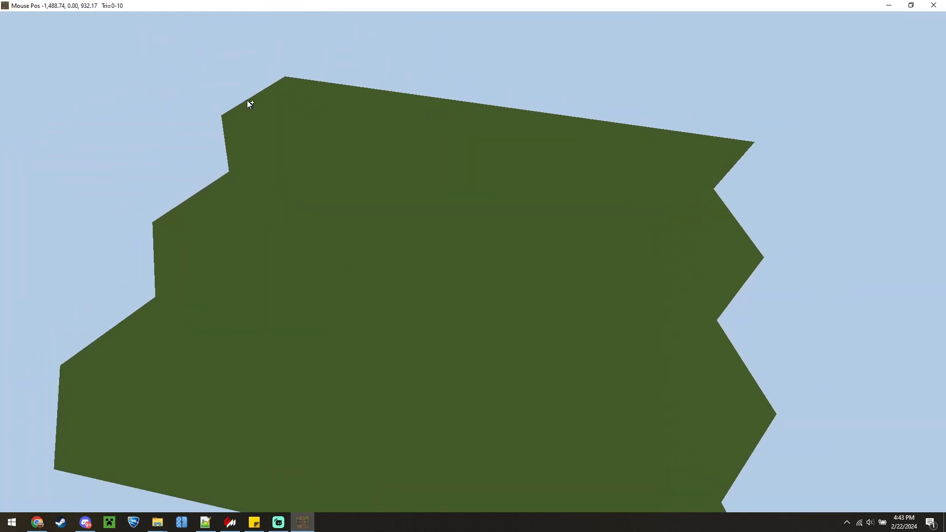
mouse_move(30, 36)
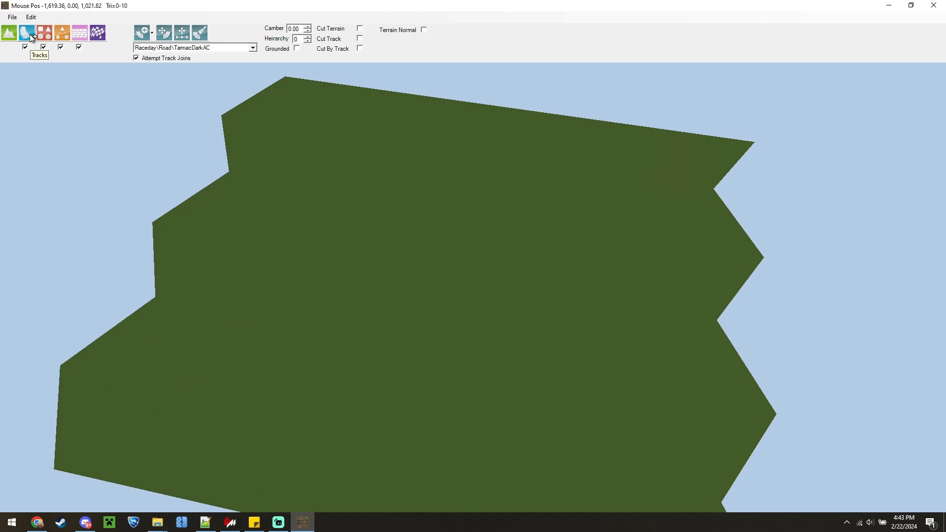
left_click(148, 37)
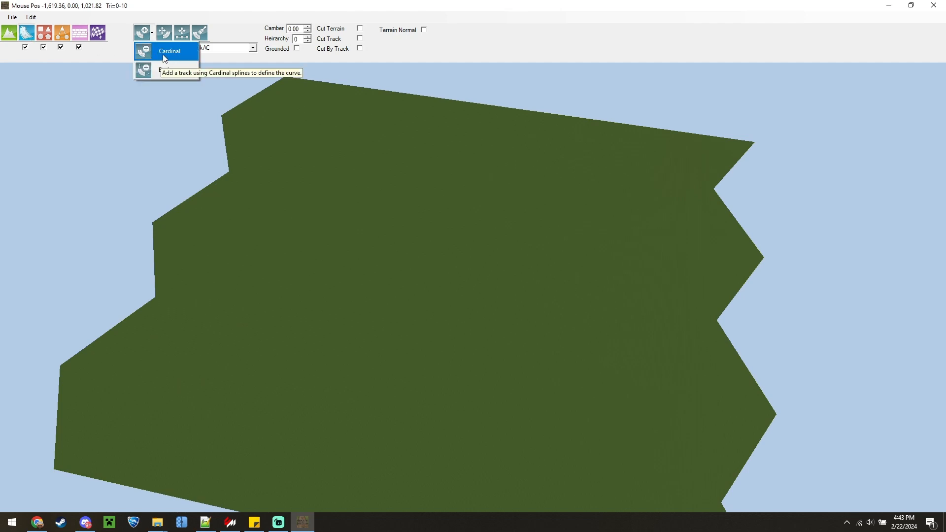
left_click(166, 53)
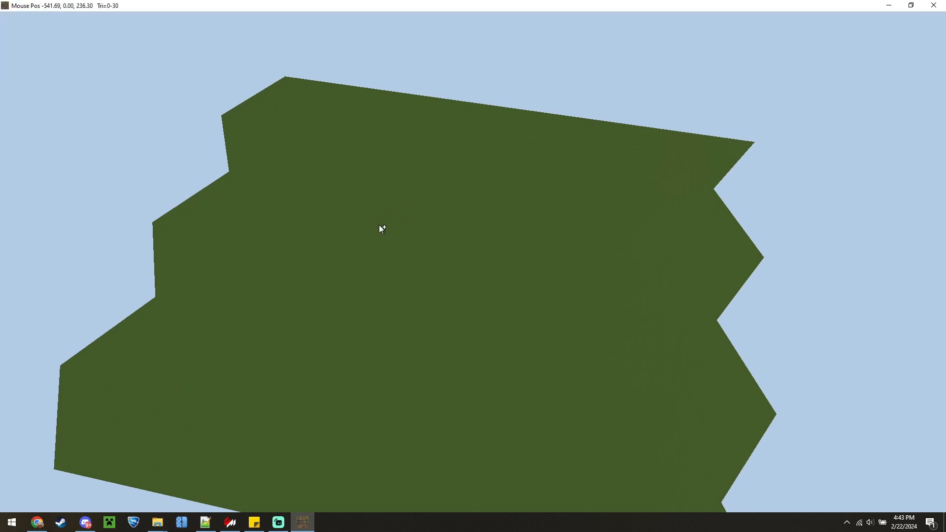
scroll(379, 225, "up", 5)
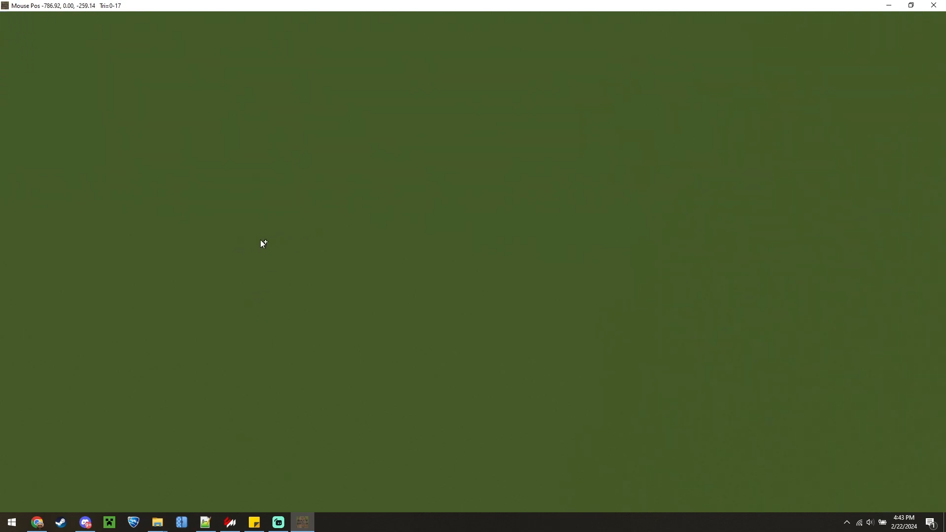
mouse_move(262, 241)
left_mouse_down()
mouse_move(431, 230)
mouse_move(490, 292)
mouse_move(415, 323)
mouse_move(298, 297)
mouse_move(309, 379)
mouse_move(407, 330)
mouse_move(409, 367)
mouse_move(523, 399)
mouse_move(390, 480)
mouse_move(229, 462)
mouse_move(211, 348)
mouse_move(239, 248)
left_mouse_up()
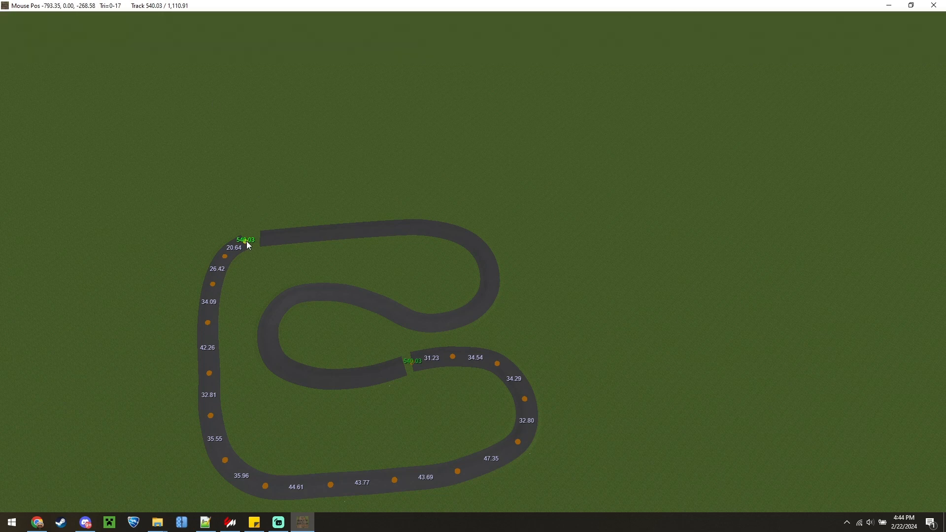
Join both ends of the second track section to the first, and reshape the outer corner by moving its two nearest nodes
left_click_drag(249, 245, 257, 239)
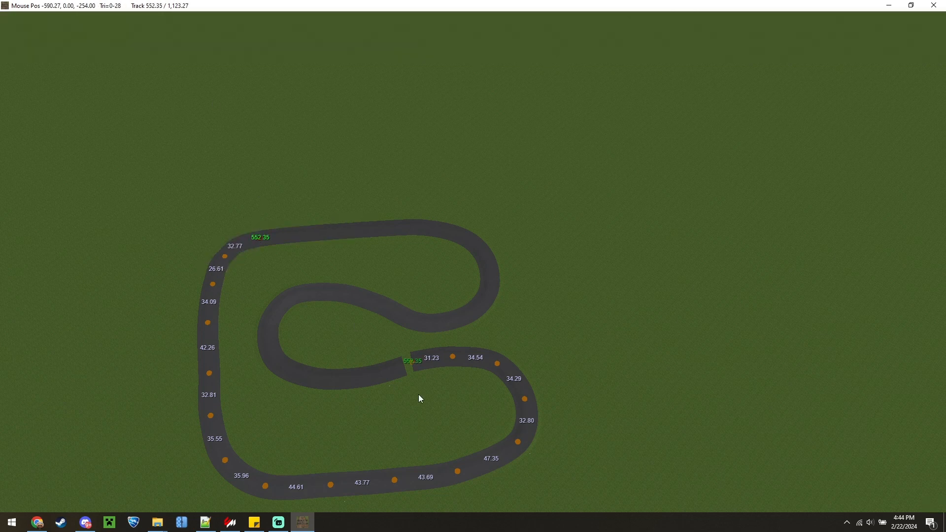
left_click_drag(411, 362, 404, 365)
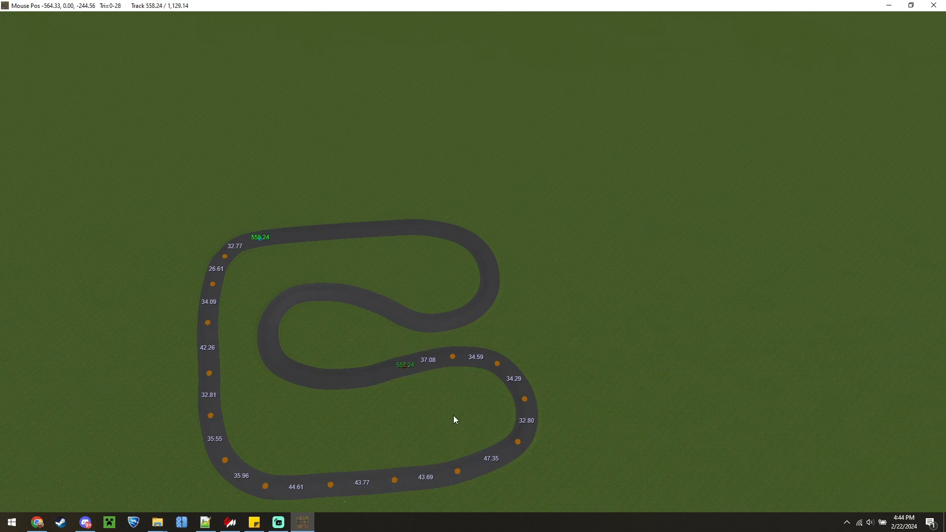
scroll(144, 268, "up", 5)
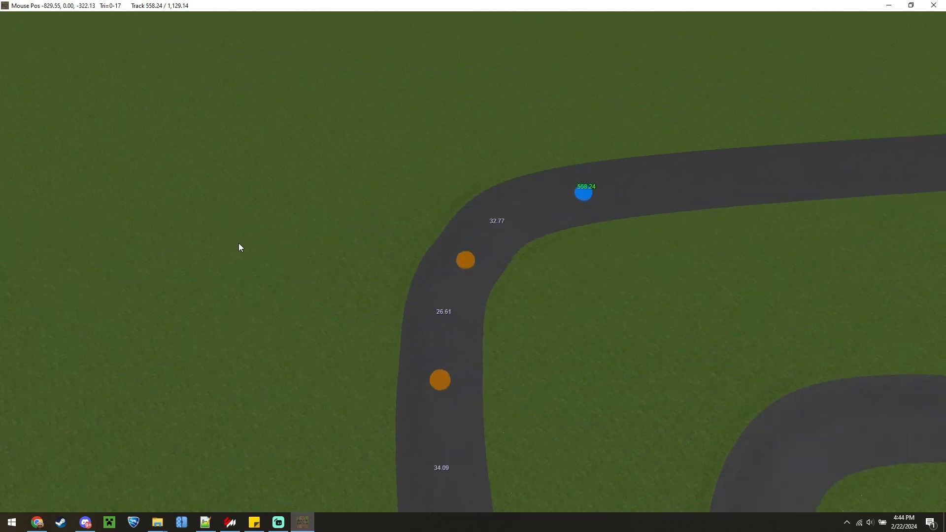
scroll(282, 224, "down", 10)
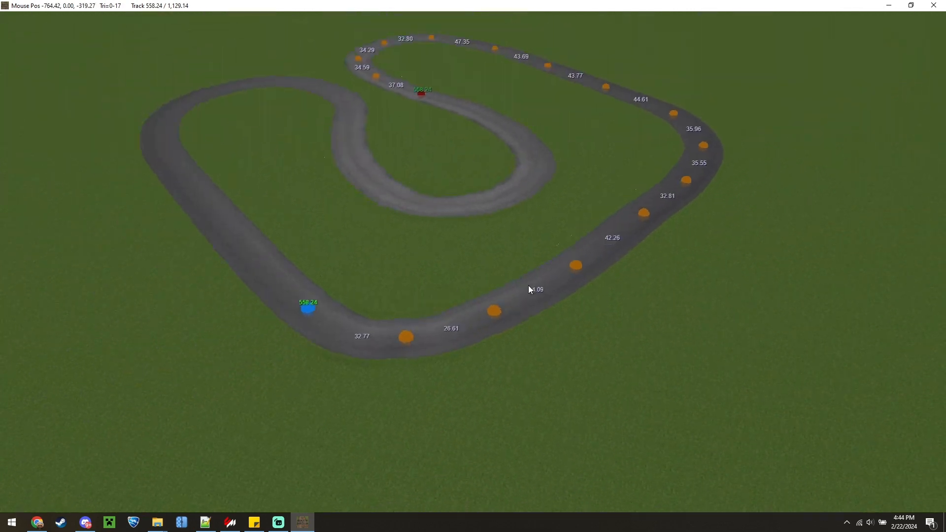
left_click_drag(391, 450, 384, 453)
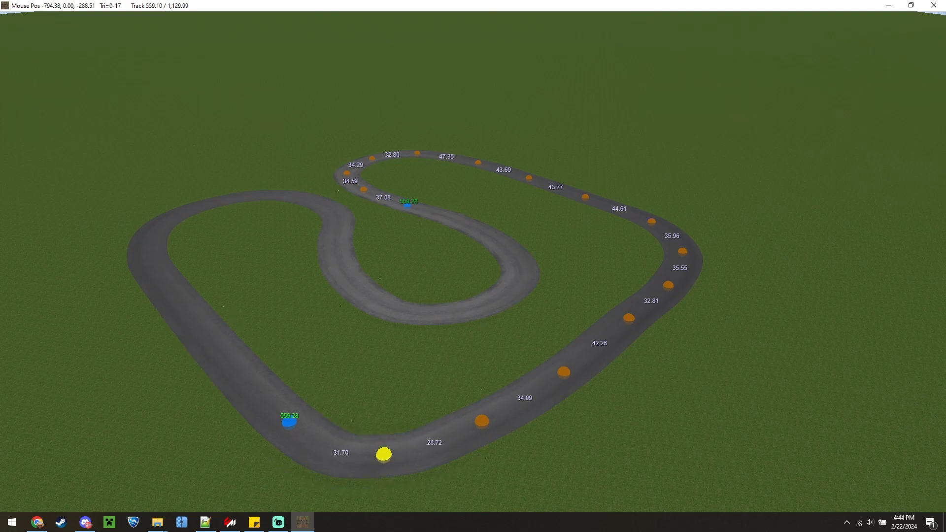
left_click_drag(482, 421, 468, 439)
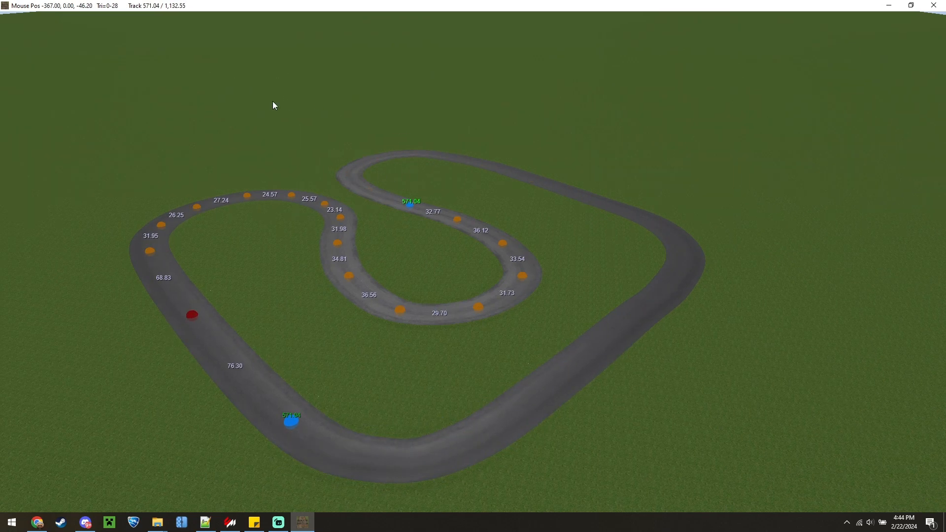
Align all cross-section points by 100% at the track join beside the outer corner
mouse_move(158, 24)
left_click(185, 36)
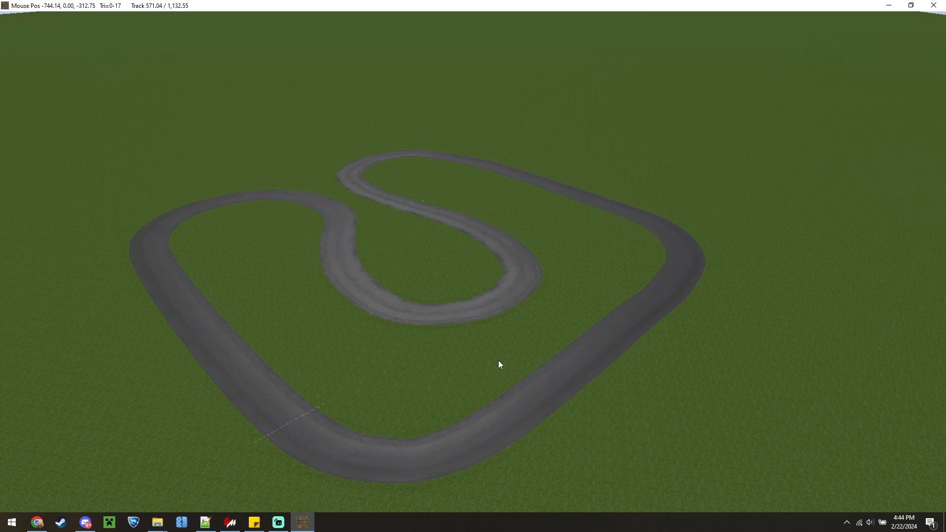
scroll(433, 454, "up", 5)
scroll(448, 373, "up", 5)
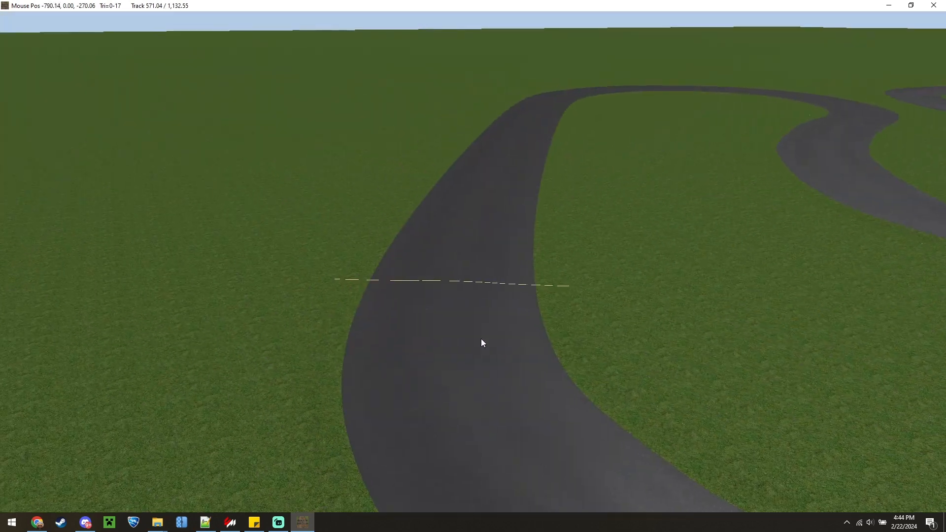
left_click(445, 282)
scroll(372, 315, "up", 2)
right_click_drag(454, 304, 493, 279)
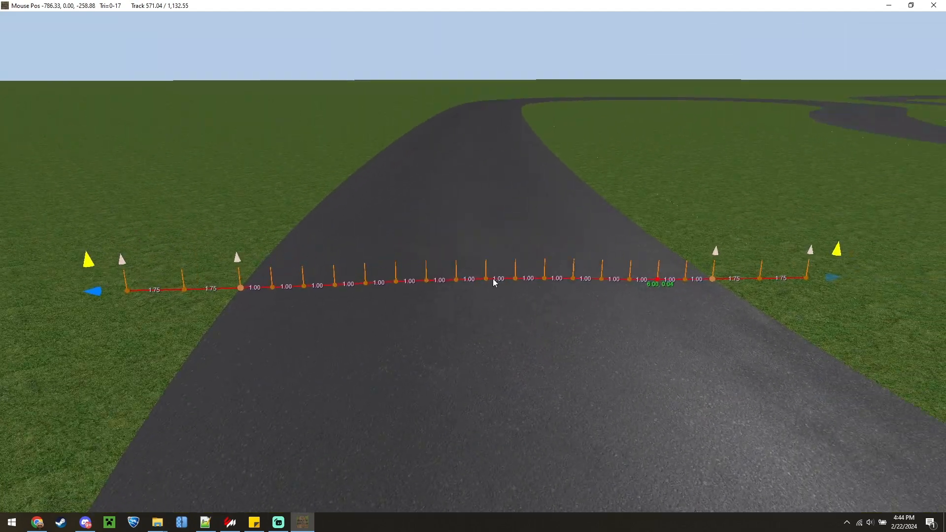
mouse_move(486, 278)
left_mouse_down()
mouse_move(483, 267)
mouse_move(484, 303)
mouse_move(485, 239)
mouse_move(488, 293)
left_mouse_up()
key("ctrl+a")
right_click(669, 294)
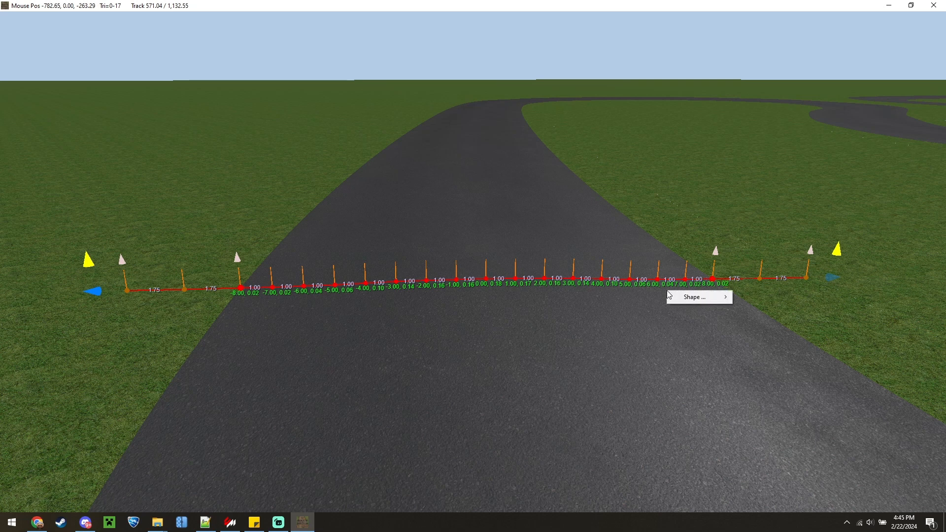
mouse_move(695, 296)
mouse_move(767, 335)
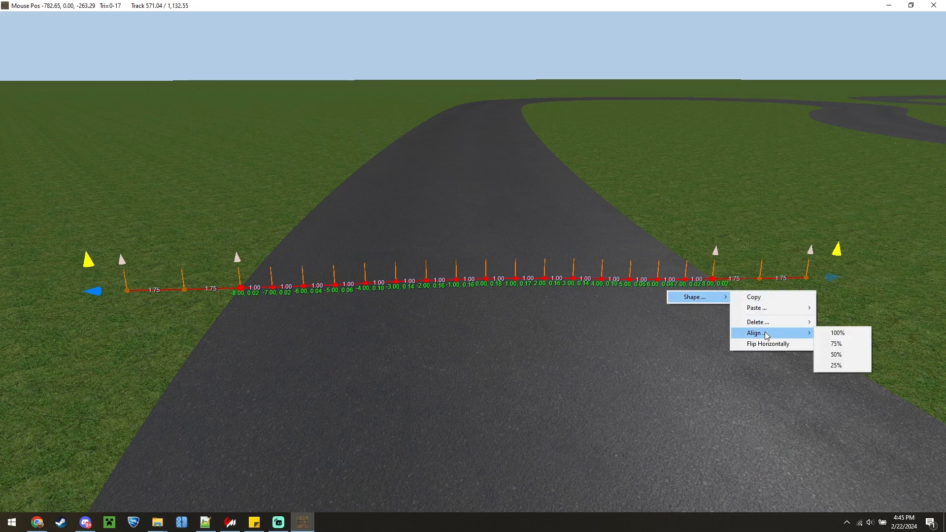
left_click(850, 335)
Align all cross-section points by 100% at the other track join, in the middle of the circuit
middle_click_drag(611, 323, 478, 397)
scroll(448, 426, "down", 4)
middle_click_drag(448, 426, 452, 234)
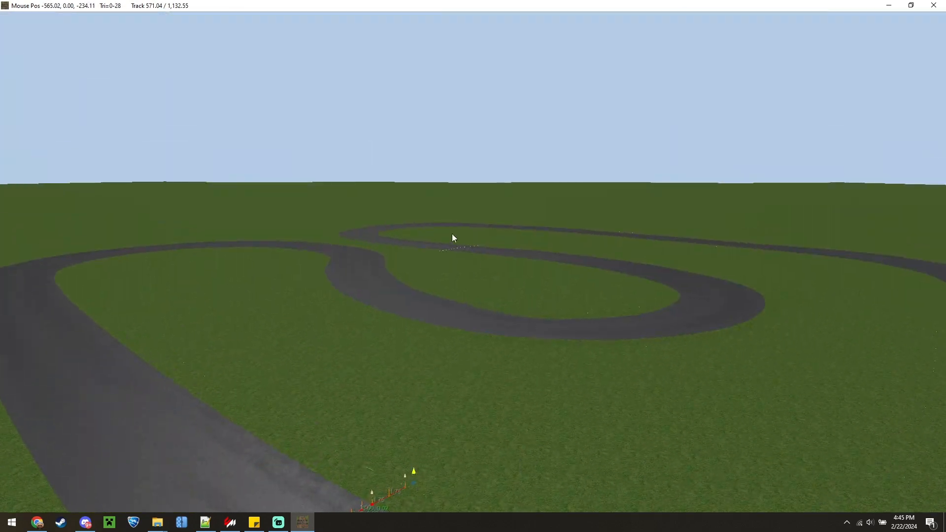
scroll(452, 236, "up", 5)
left_click(414, 299)
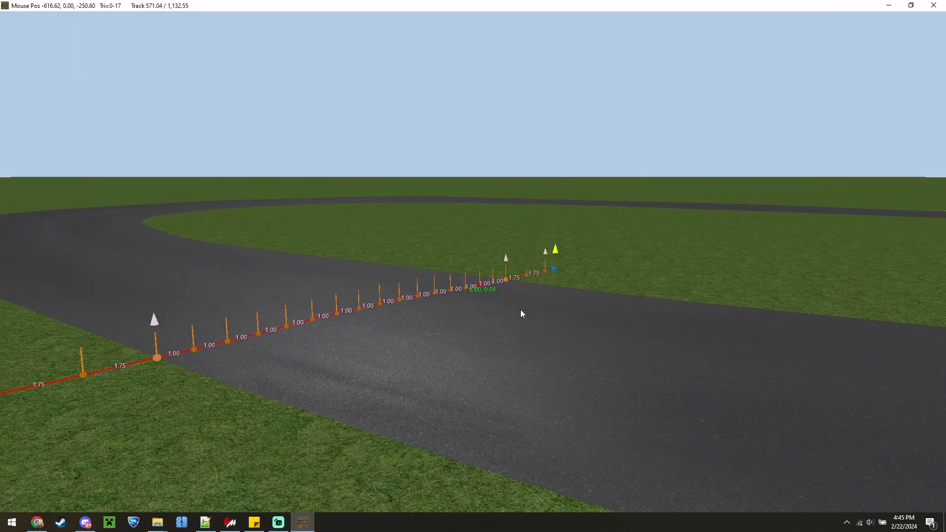
middle_click_drag(522, 312, 467, 238)
key("ctrl+a")
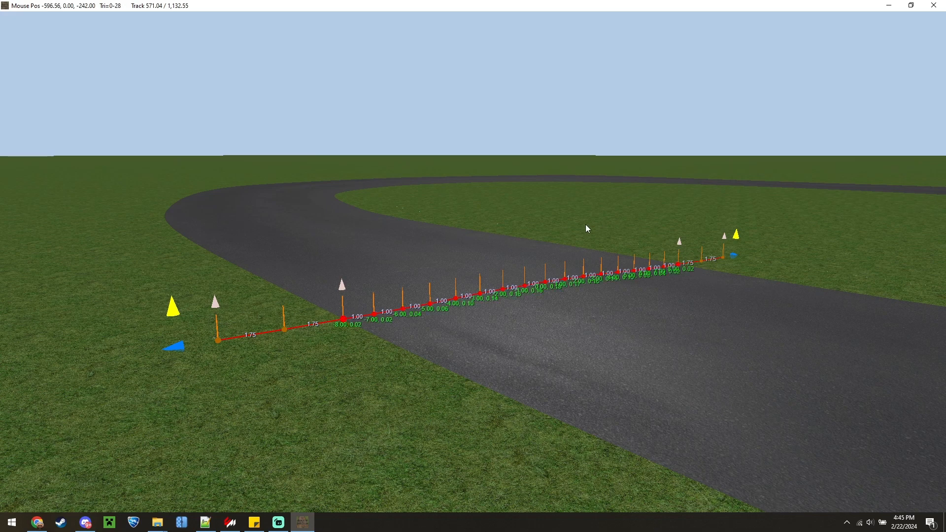
right_click(626, 341)
mouse_move(661, 347)
mouse_move(727, 381)
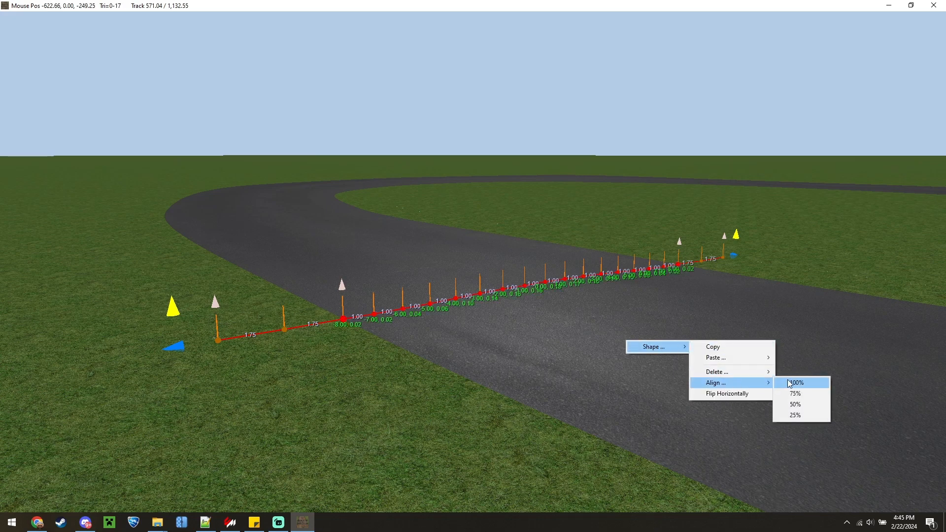
left_click(790, 382)
Examine the circuit and its joins from several angles
scroll(654, 320, "down", 5)
scroll(566, 274, "down", 6)
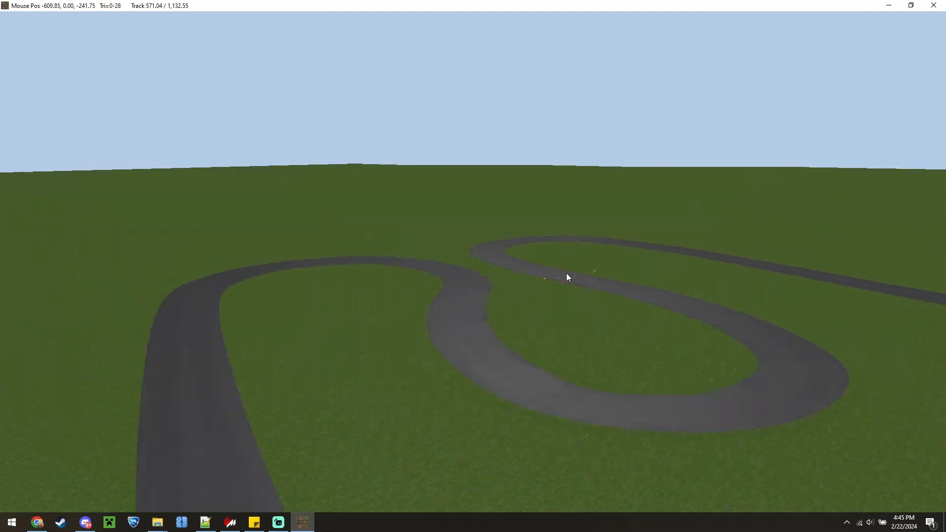
scroll(527, 303, "up", 2)
middle_click_drag(549, 358, 622, 417)
middle_click_drag(530, 433, 268, 317)
middle_click_drag(656, 281, 690, 424)
scroll(213, 401, "up", 3)
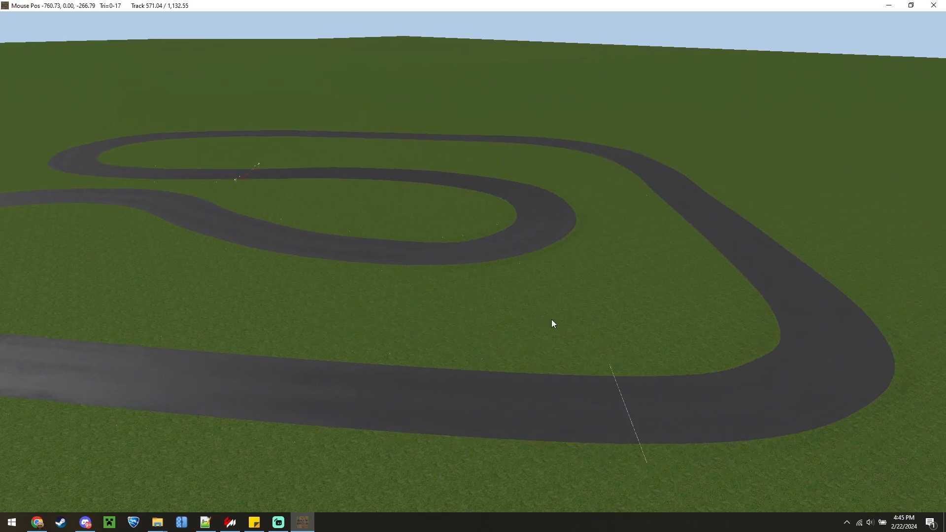
middle_click_drag(551, 319, 548, 326)
Draw a curved string of grey guard rail along the outside of the wide hairpin at the circuit's edge
mouse_move(196, 34)
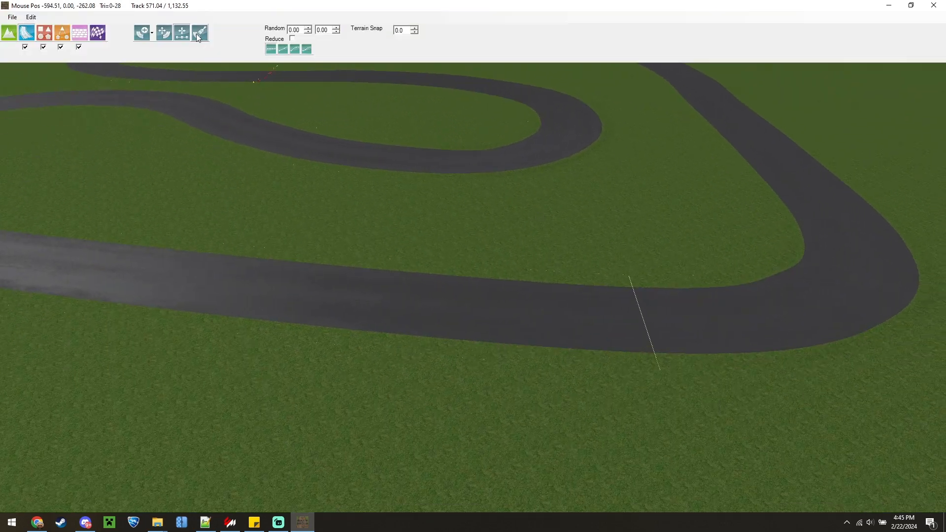
left_click(52, 34)
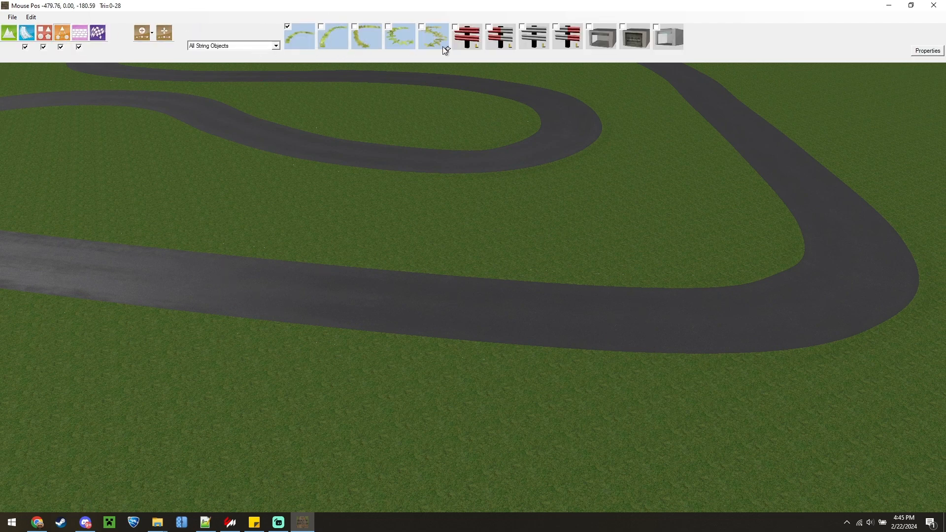
left_click(537, 38)
left_click(152, 32)
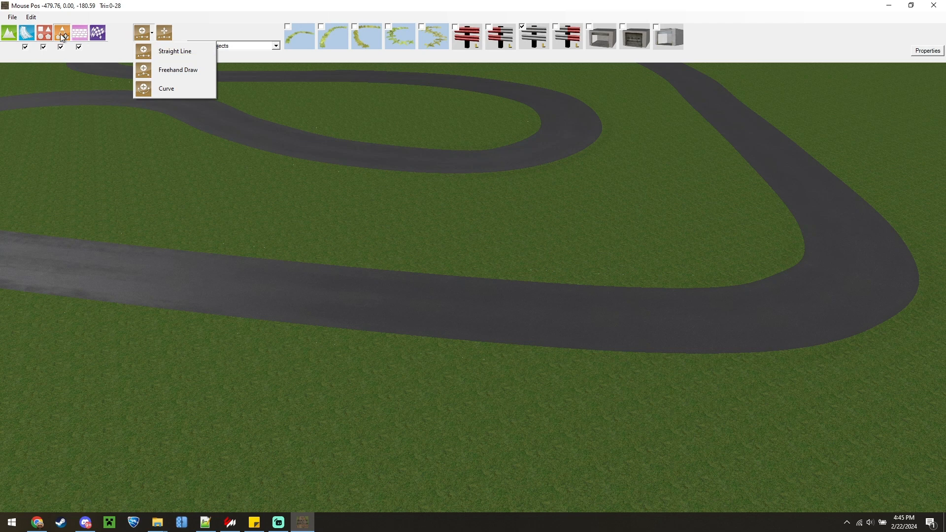
left_click(161, 88)
scroll(161, 92, "down", 3)
scroll(271, 179, "up", 3)
scroll(678, 348, "down", 4)
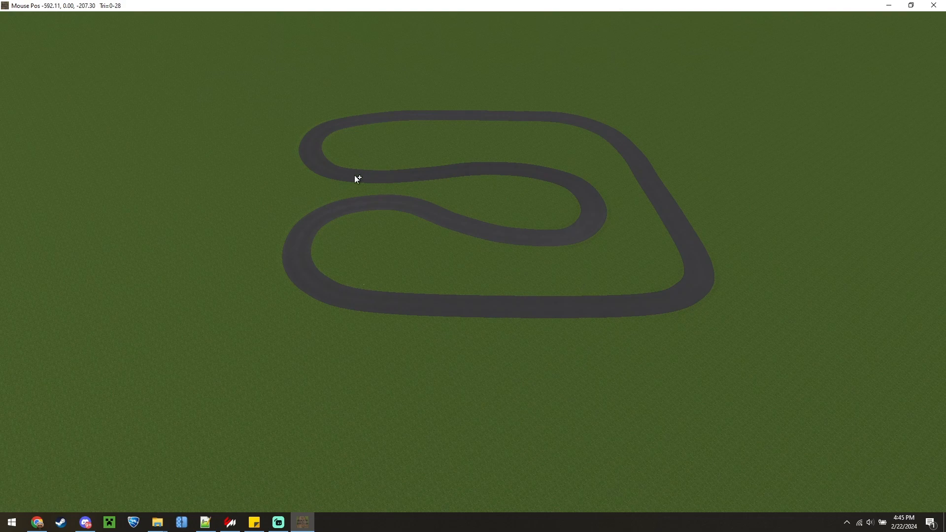
scroll(312, 176, "up", 3)
scroll(345, 180, "up", 2)
middle_click_drag(395, 184, 236, 338)
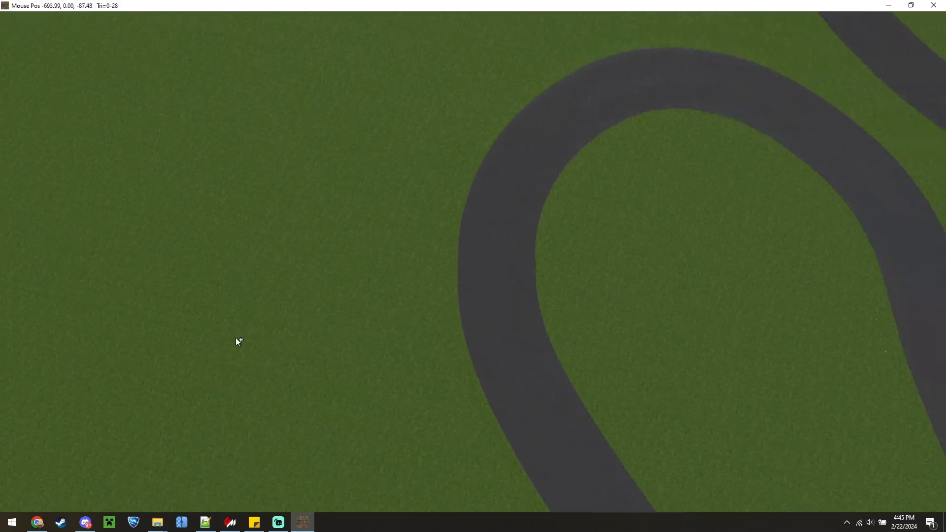
scroll(235, 337, "down", 3)
scroll(596, 165, "up", 3)
middle_click_drag(596, 164, 523, 193)
scroll(593, 236, "down", 2)
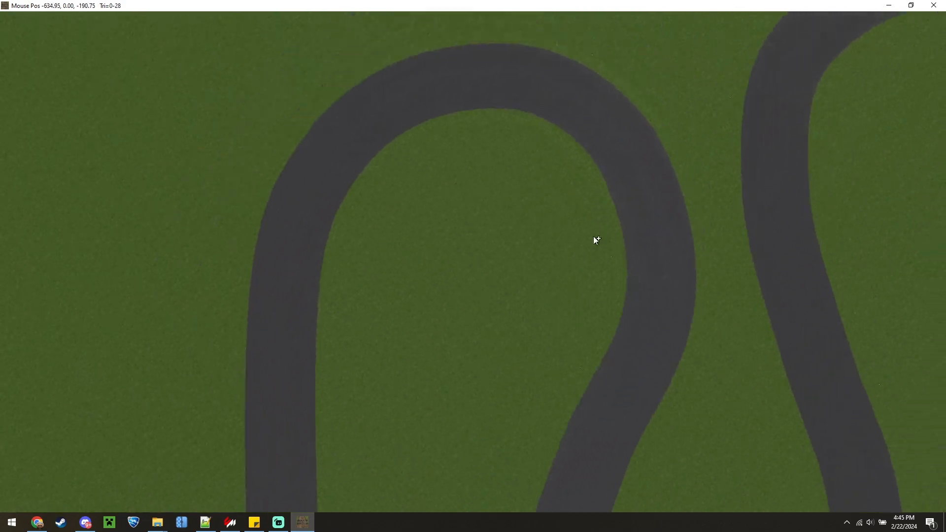
middle_click_drag(438, 202, 591, 201)
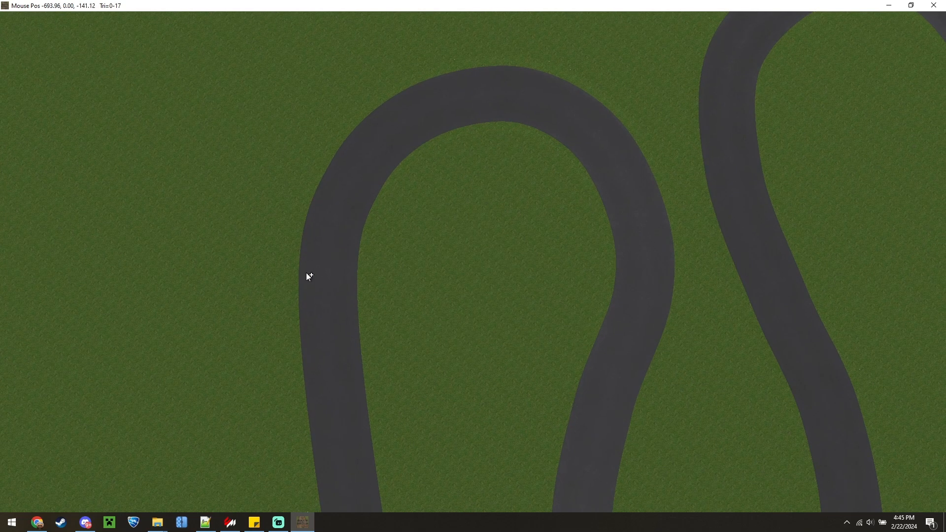
left_click(299, 314)
left_click(331, 162)
left_click(492, 65)
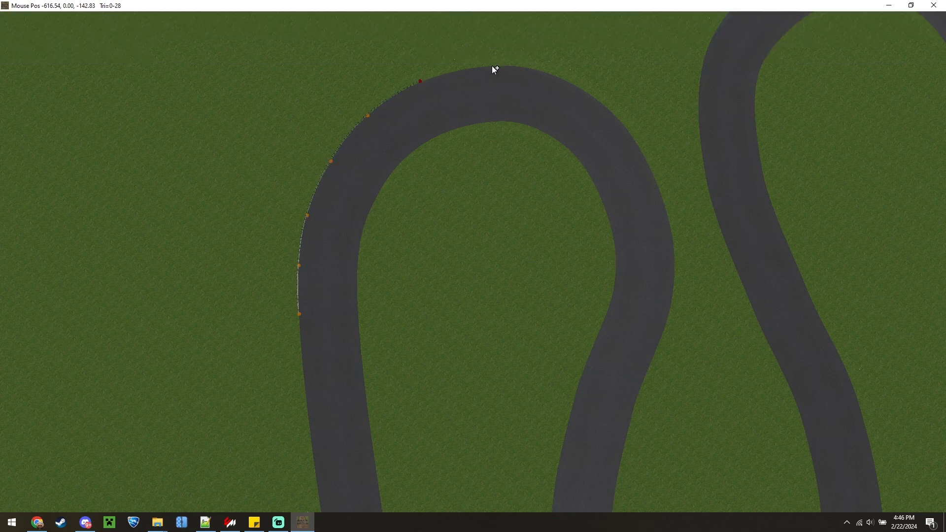
left_click(573, 84)
scroll(555, 335, "up", 3)
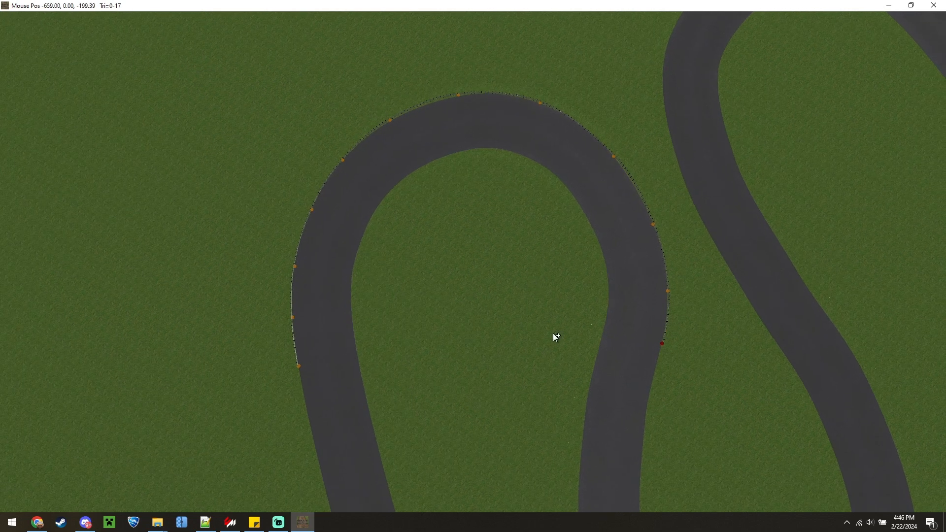
Draw a second curved grey guard rail along the outside of the gentler outer corner on the circuit's far side
scroll(582, 317, "up", 3)
middle_click_drag(654, 262, 699, 241)
scroll(494, 289, "down", 3)
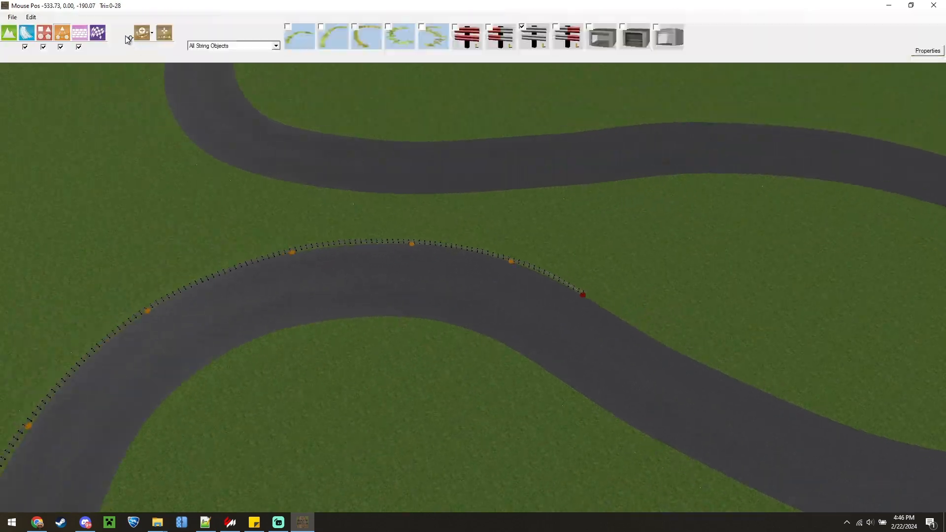
left_click(151, 35)
left_click(160, 93)
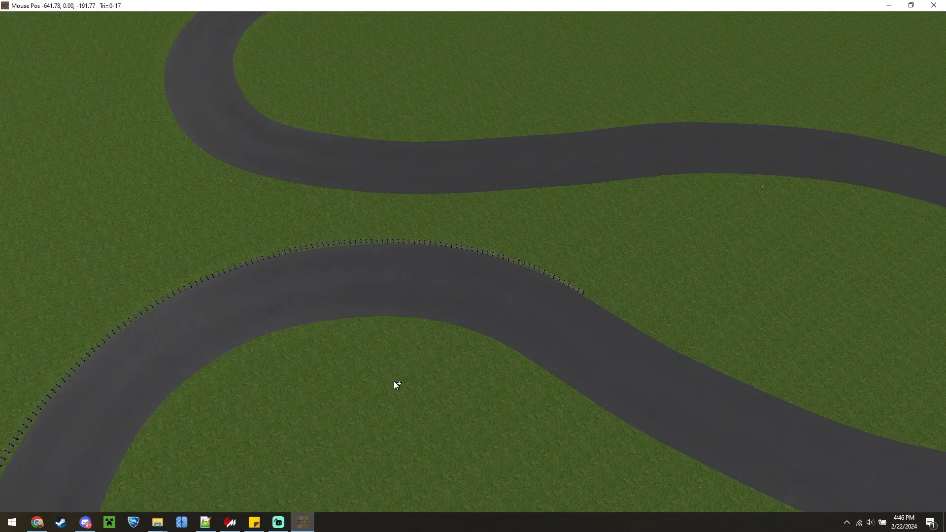
scroll(424, 434, "down", 2)
scroll(427, 438, "down", 2)
scroll(638, 248, "up", 8)
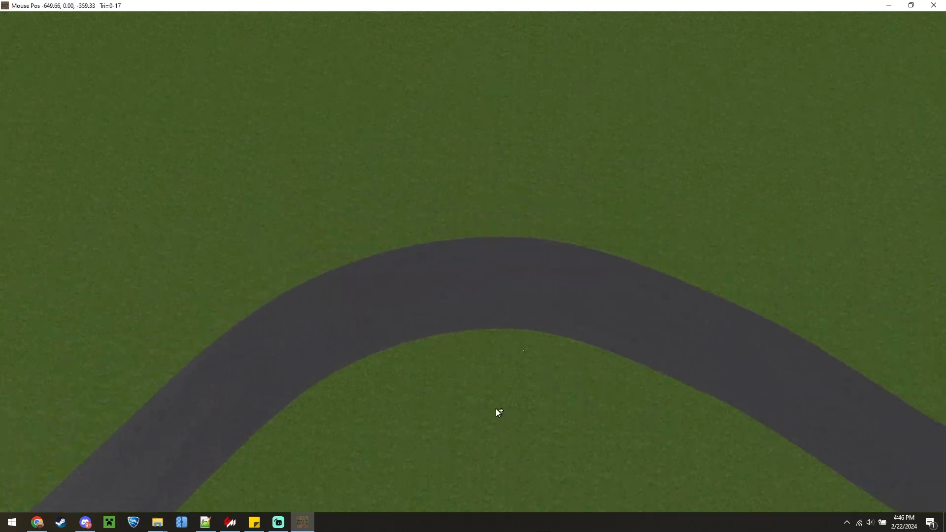
middle_click_drag(496, 408, 493, 285)
left_click(184, 271)
left_click(306, 188)
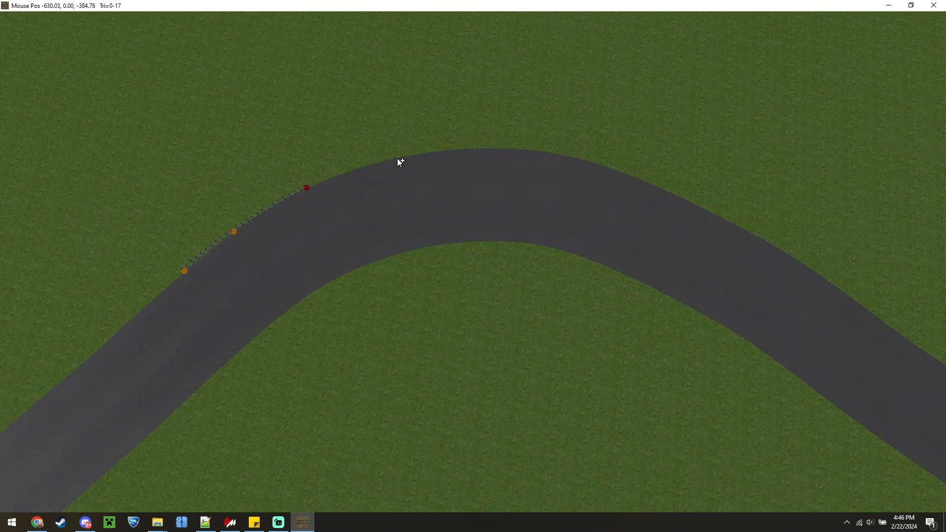
left_click(397, 158)
left_click(510, 149)
left_click(613, 168)
left_click(694, 203)
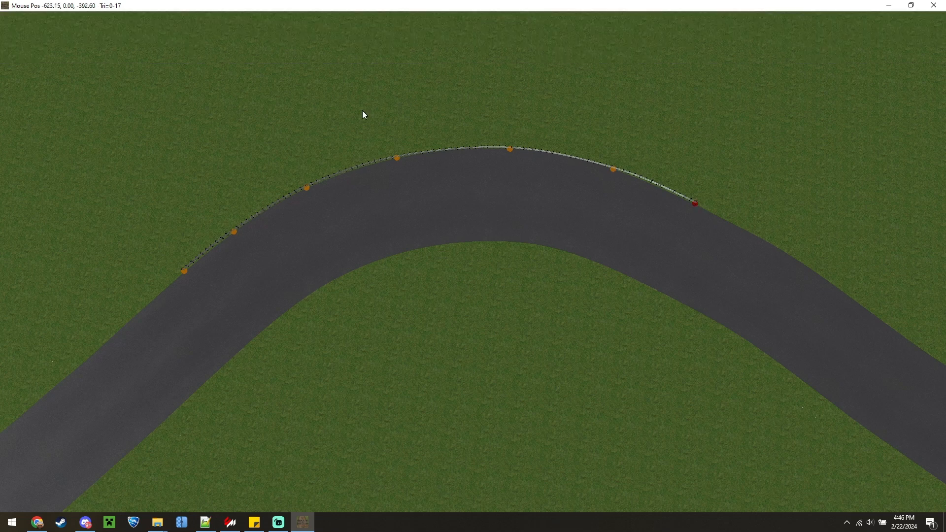
Enable an offset for the outer-corner guard rail's Start, Pattern and End pieces and shift them outward from the road edge
mouse_move(831, 56)
left_click(926, 51)
left_click(799, 96)
left_click(798, 104)
left_click(799, 112)
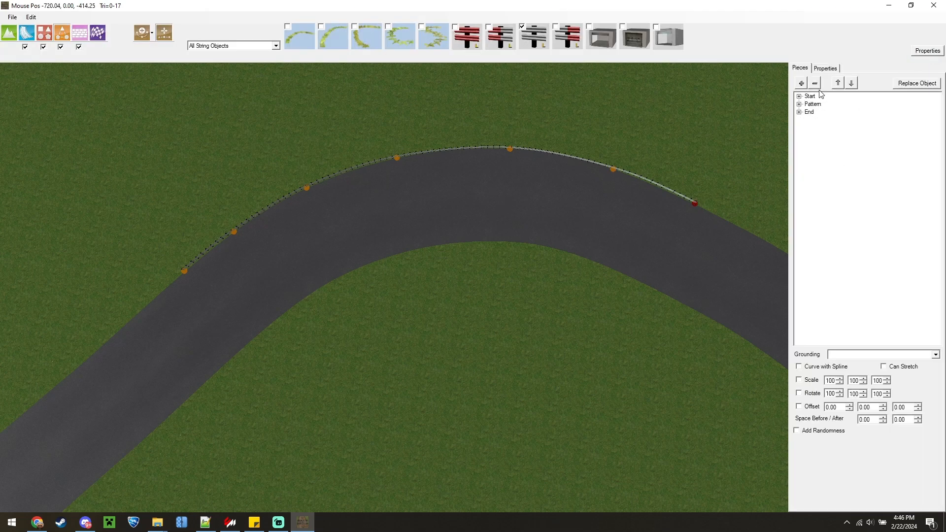
left_click(798, 407)
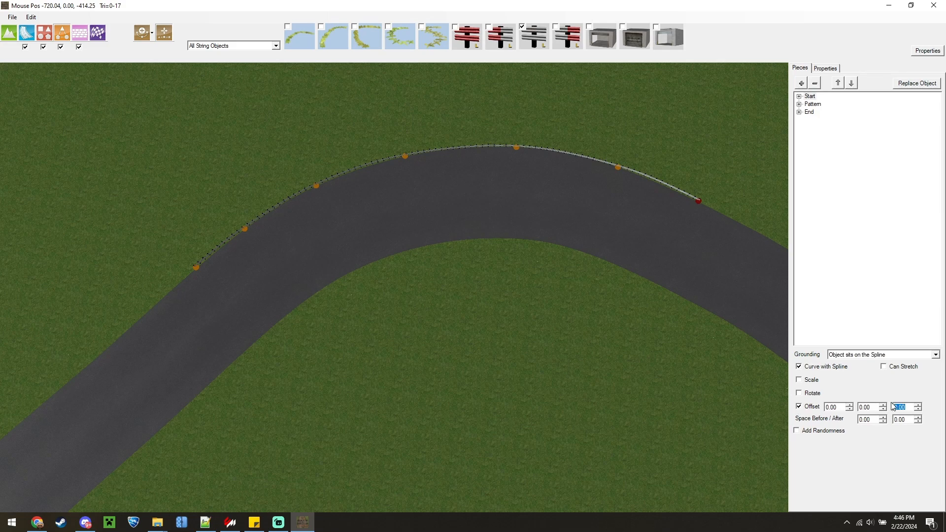
left_click(813, 104)
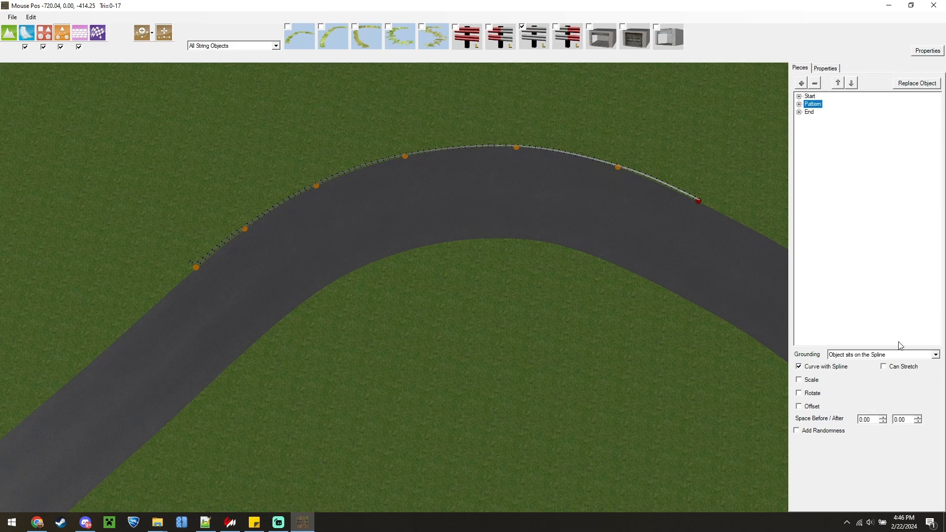
left_click(812, 406)
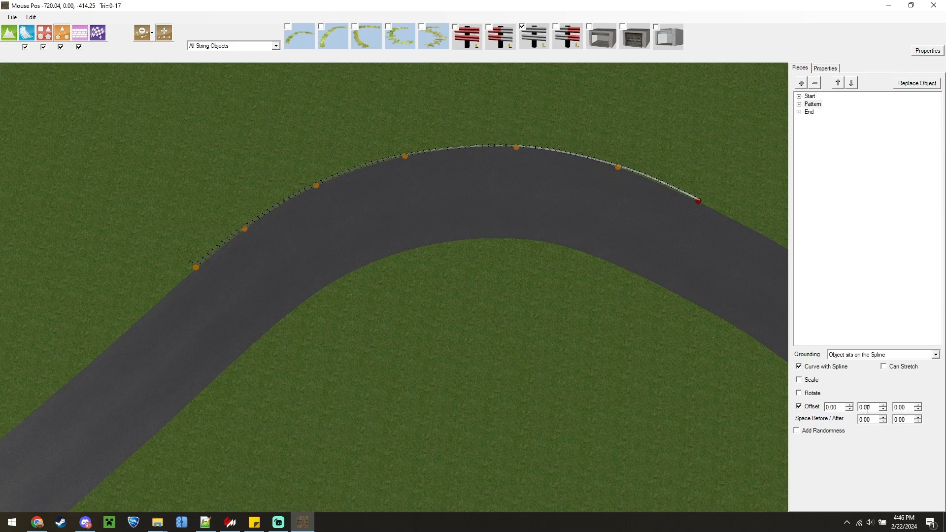
left_click(809, 112)
left_click(803, 407)
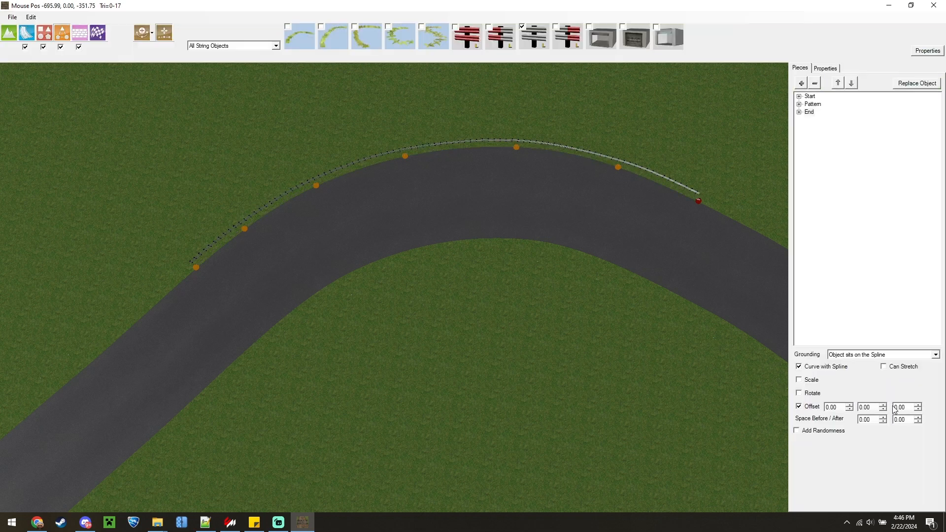
left_click_drag(906, 407, 880, 406)
type(".5")
key("Tab")
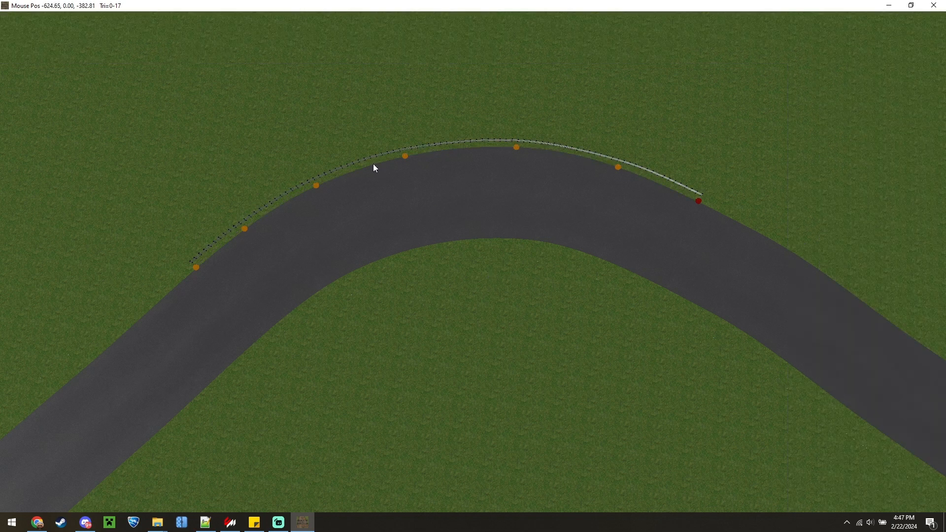
Offset the wide hairpin's guard rail outward from the road by 1.00, as a clearance from its spline
right_click_drag(693, 235, 332, 144)
scroll(332, 144, "up", 5)
left_click(445, 167)
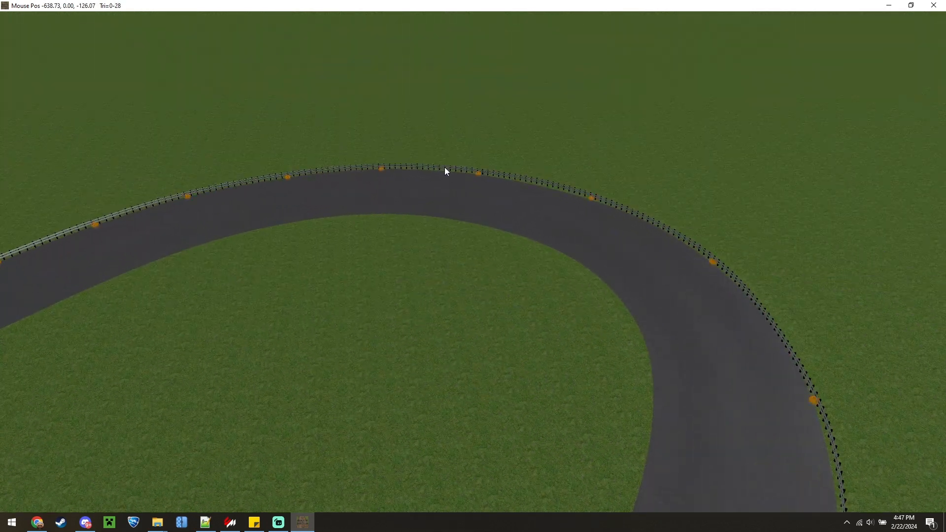
key("Tab")
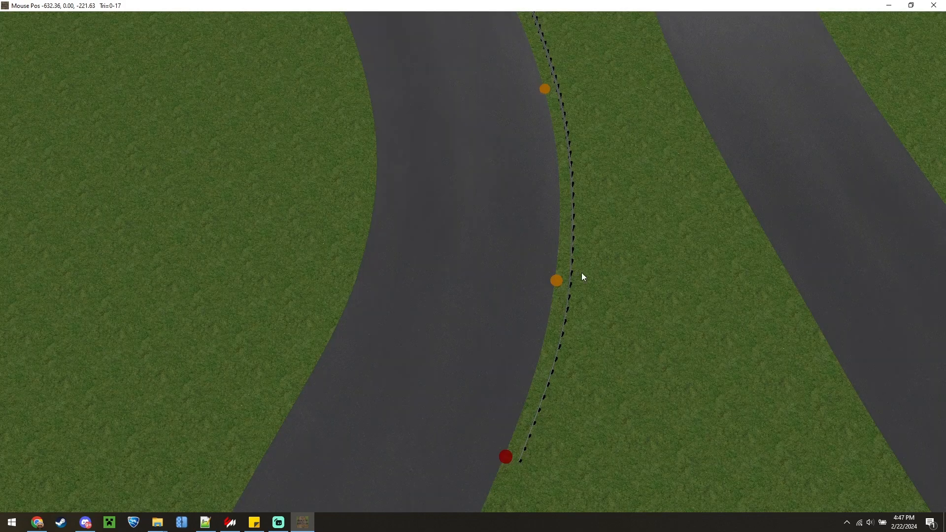
scroll(590, 217, "down", 6)
right_click_drag(501, 338, 580, 328)
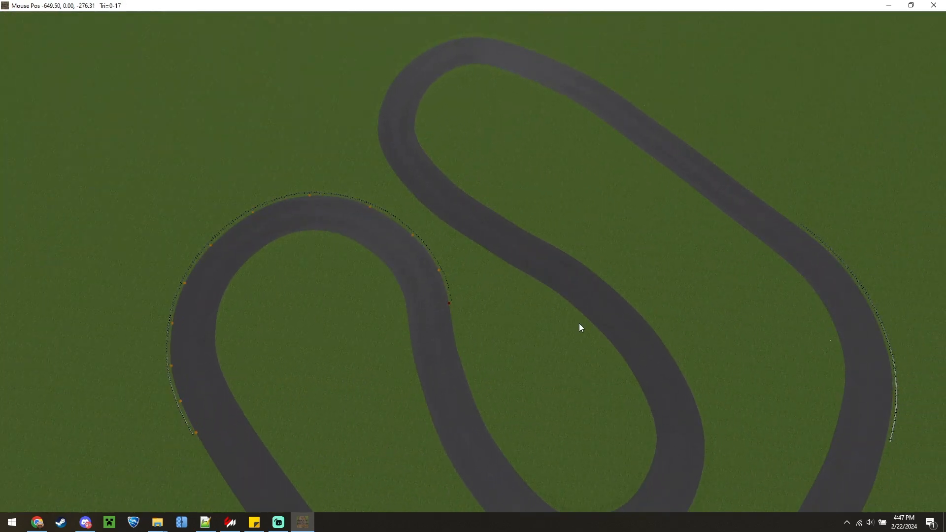
Draw a curved plain grey wall along the outer edge of the middle hairpin inside the circuit
scroll(579, 325, "up", 4)
key("Tab")
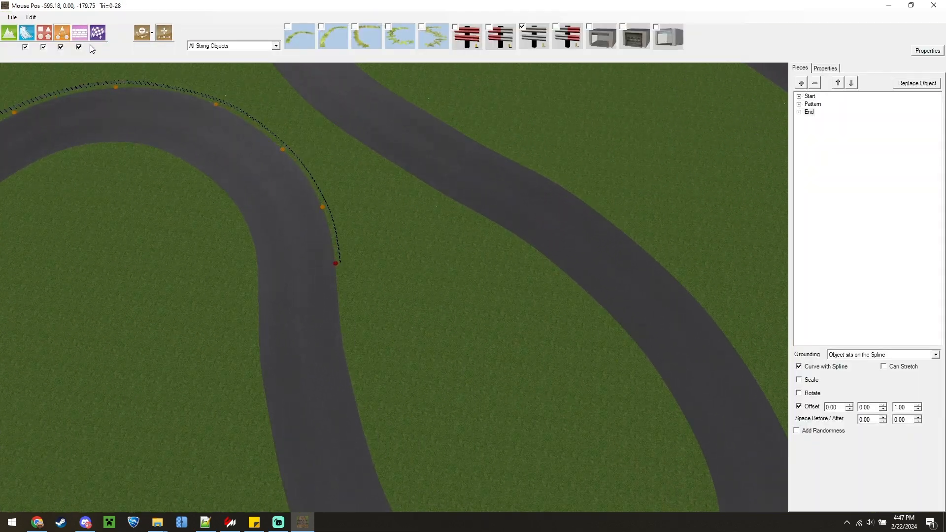
left_click(79, 33)
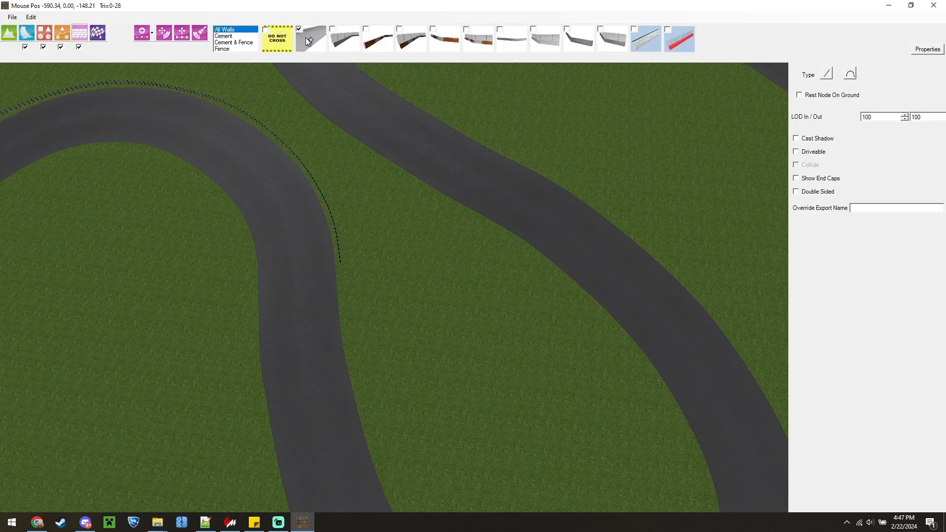
left_click(152, 33)
left_click(164, 88)
scroll(398, 184, "up", 5)
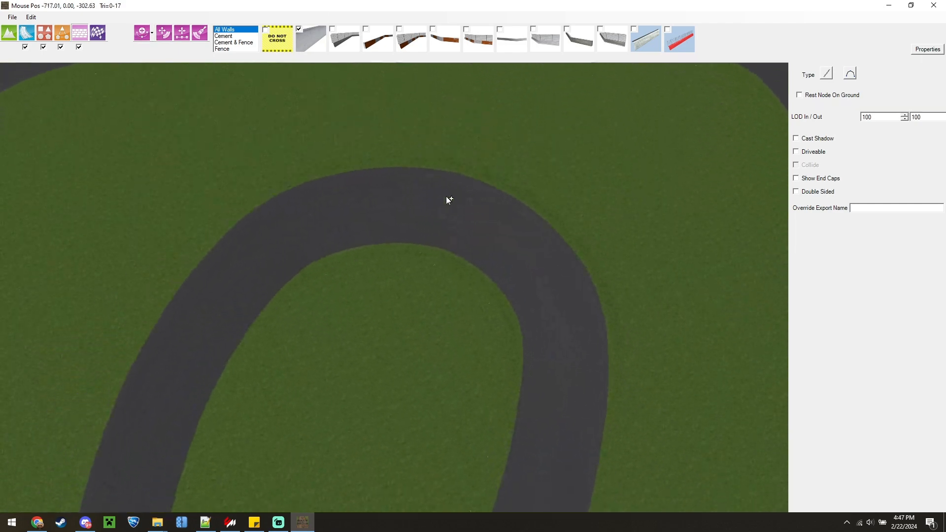
scroll(646, 301, "down", 1)
scroll(433, 333, "up", 2)
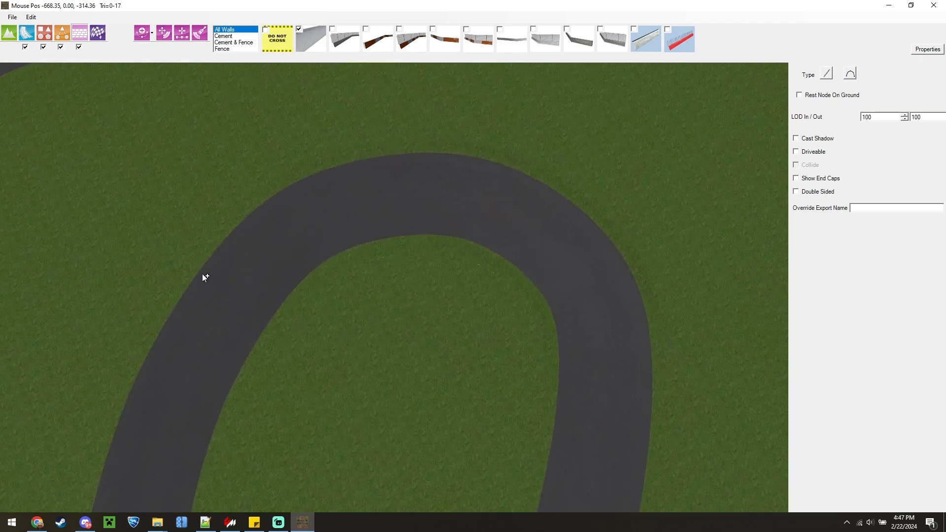
left_click(191, 283)
left_click(282, 189)
left_click(367, 158)
left_click(457, 153)
left_click(546, 184)
left_click(619, 249)
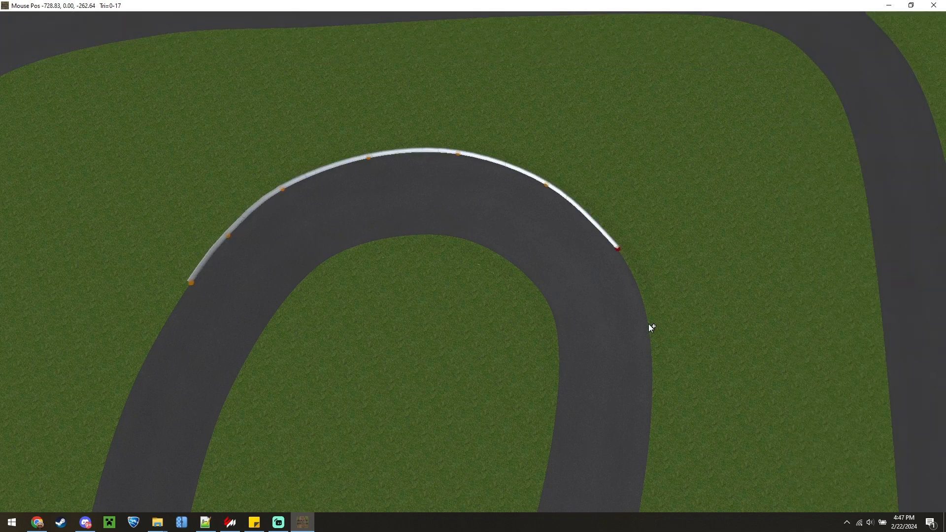
left_click(649, 323)
left_click(652, 405)
left_click(645, 467)
Place three single grandstands from the blue open and red roofed models, outside the two neighbouring hairpins and the sharp outer corner
scroll(646, 321, "down", 5)
mouse_move(646, 322)
right_mouse_down()
mouse_move(395, 367)
mouse_move(380, 352)
right_mouse_up()
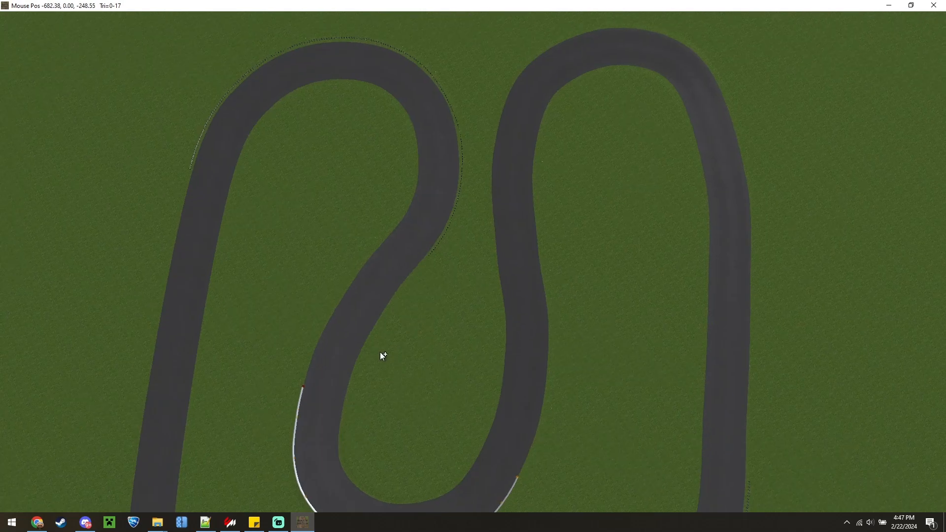
mouse_move(359, 34)
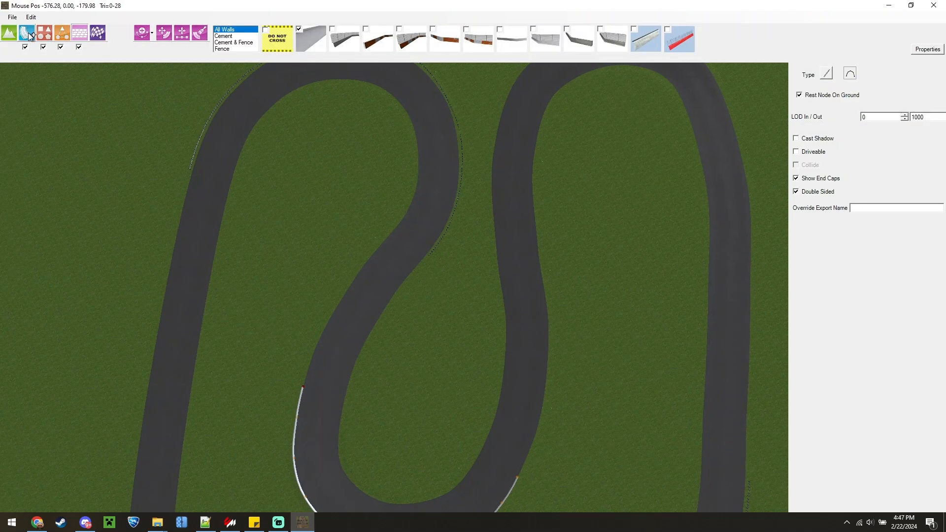
left_click(50, 35)
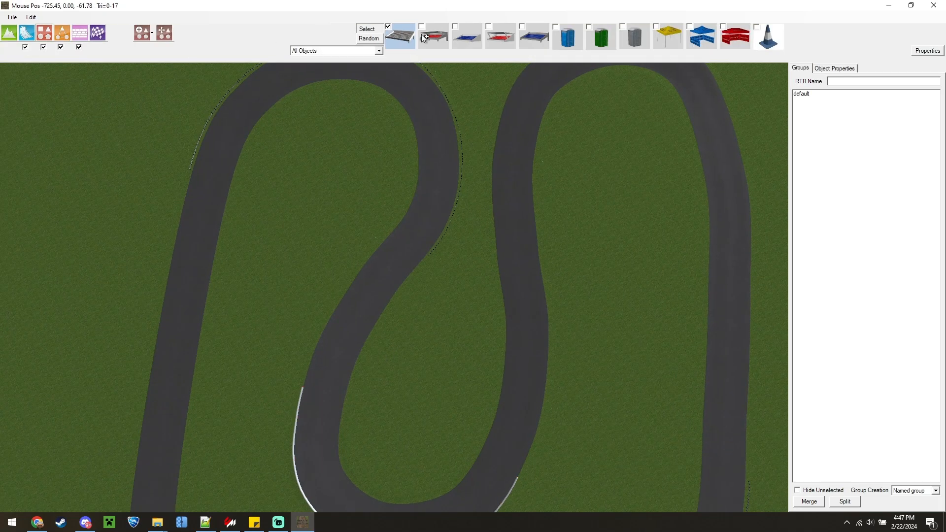
left_click(441, 40)
left_click(440, 41)
left_click(500, 41)
left_click(146, 33)
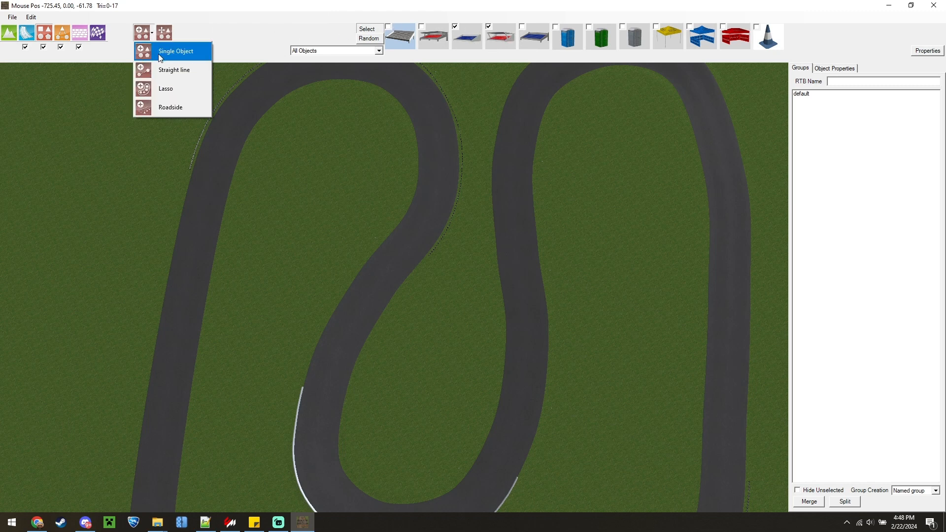
left_click(159, 55)
right_click_drag(379, 199, 356, 164)
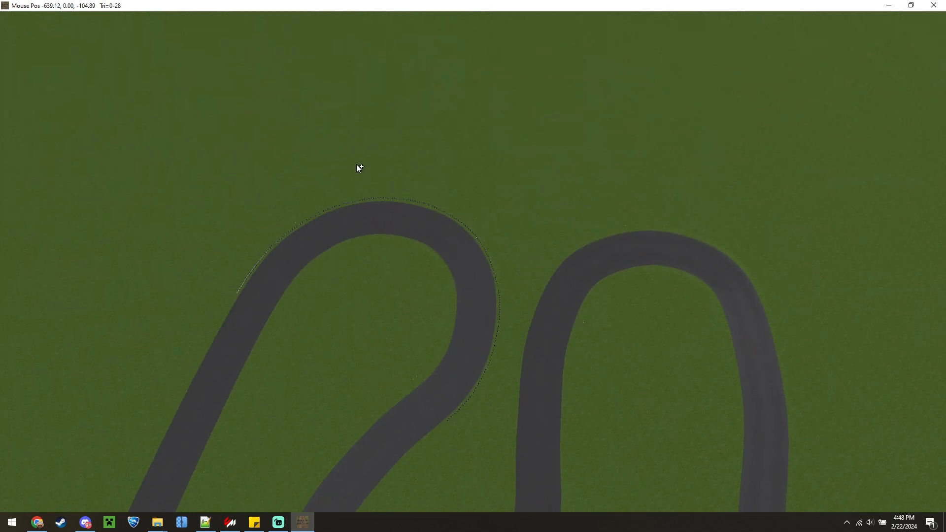
left_click(439, 166)
left_click(672, 186)
right_click_drag(672, 185, 379, 177)
left_click(306, 182)
Rotate the blue grandstand beside the sharp outer corner about its vertical axis
left_click(165, 34)
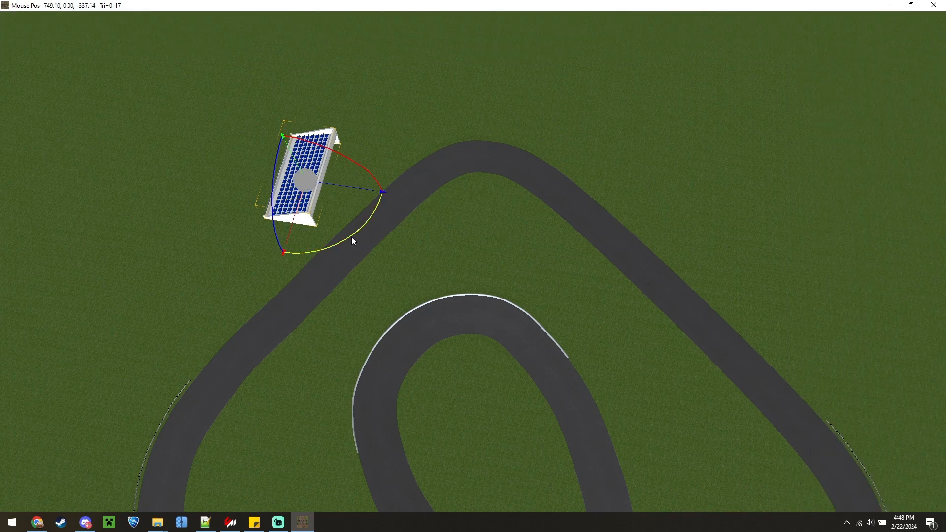
left_click_drag(353, 241, 306, 112)
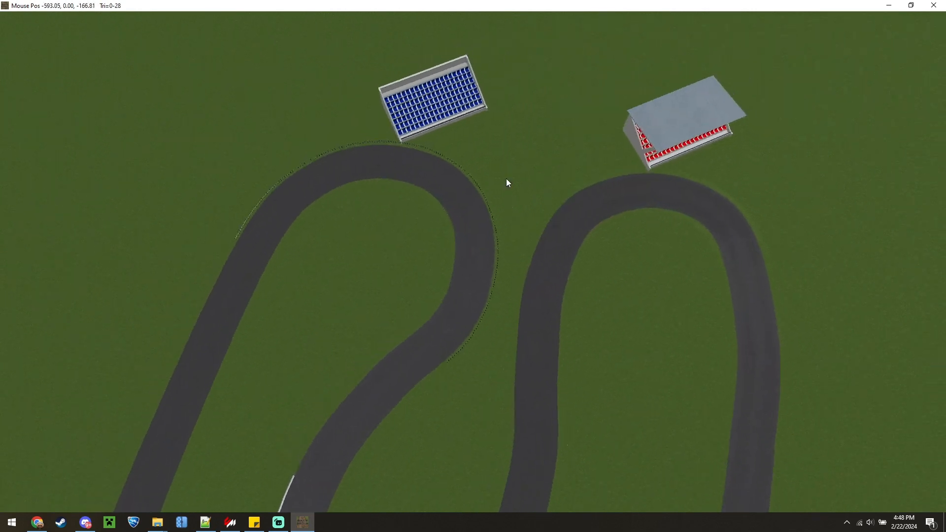
Rotate the blue and red-roofed grandstands outside the two neighbouring hairpins about their vertical axes to square them to the bends
left_click(442, 93)
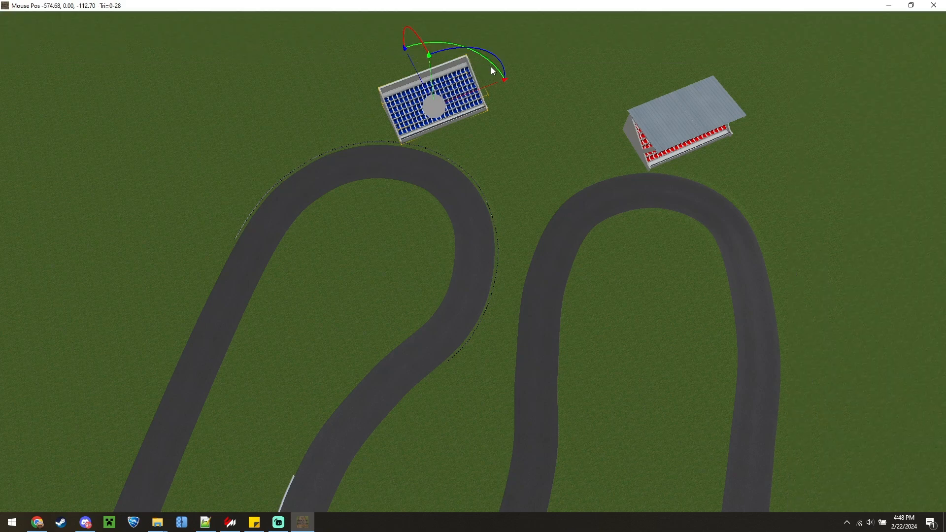
left_click_drag(493, 72, 515, 108)
left_click(683, 114)
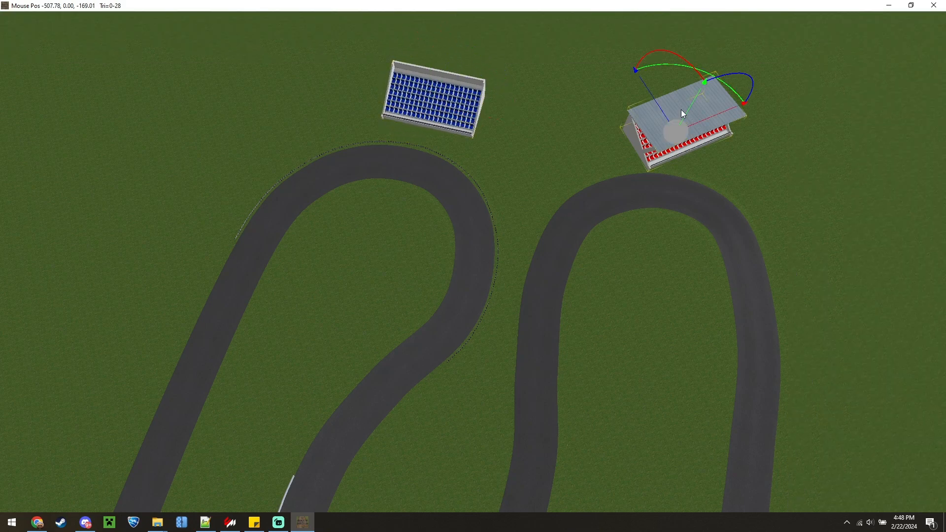
left_click_drag(670, 65, 710, 80)
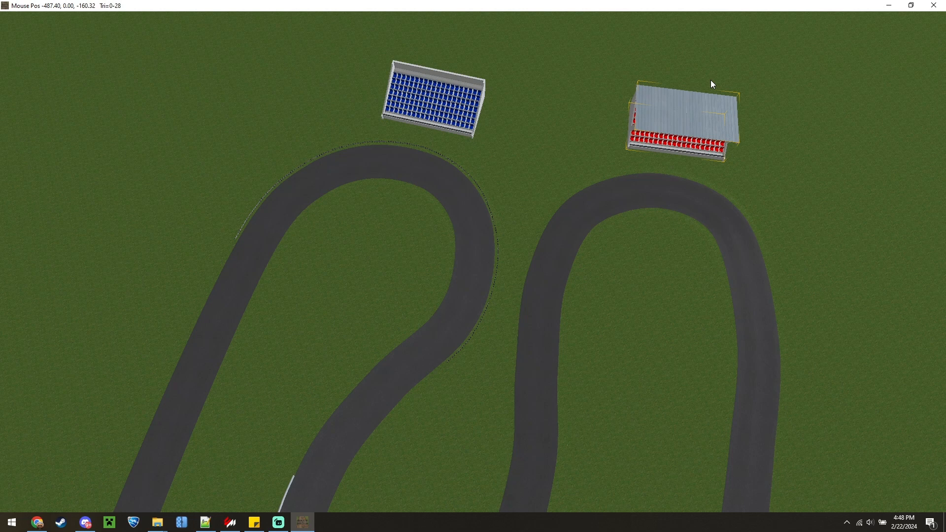
Choose the traffic cone as the object to place and set the placement mode to Roadside
scroll(652, 219, "down", 3)
right_click_drag(643, 223, 679, 238)
mouse_move(296, 34)
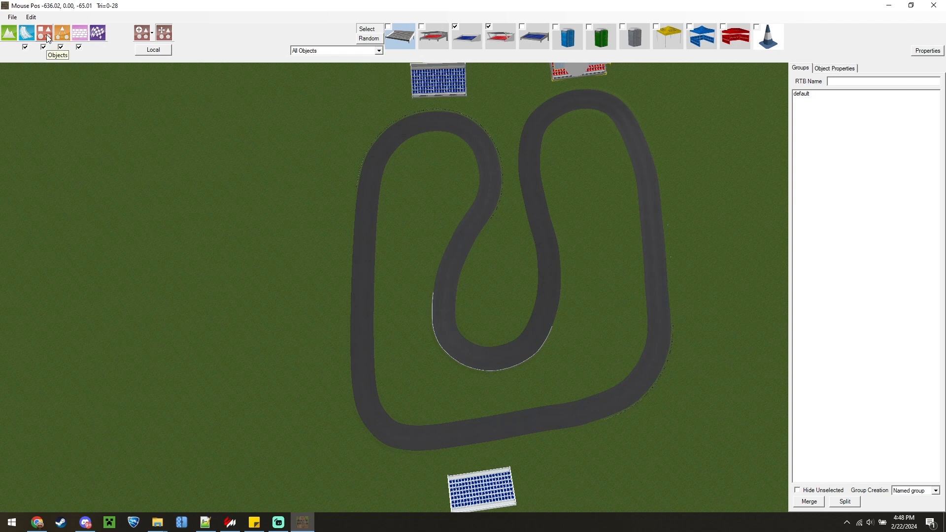
left_click(769, 39)
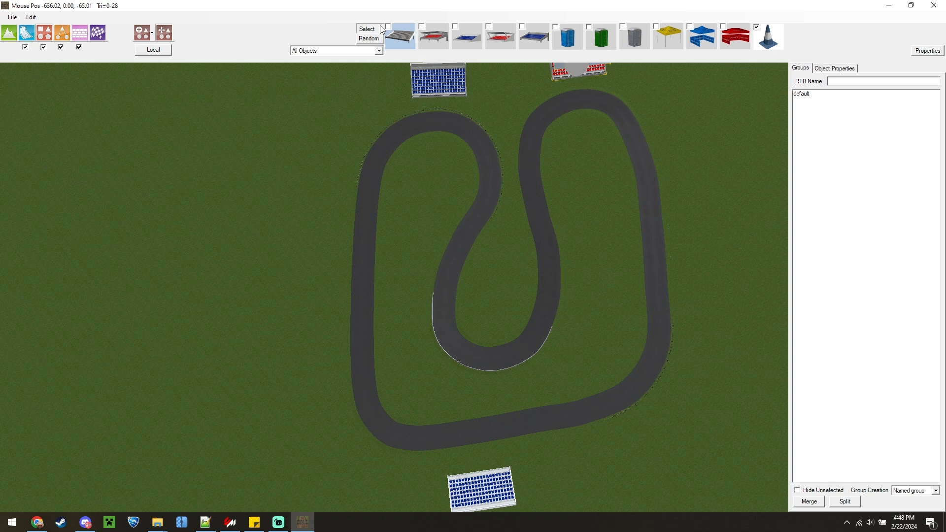
left_click(153, 32)
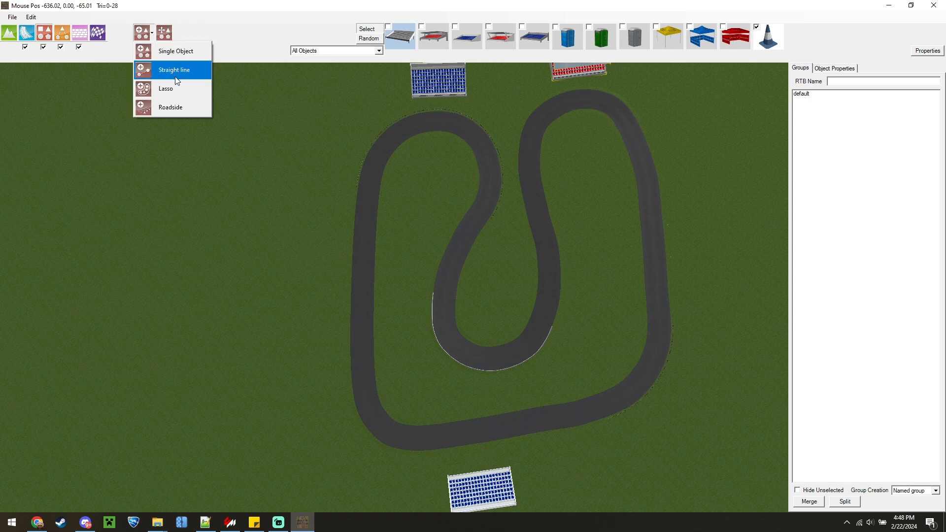
left_click(171, 109)
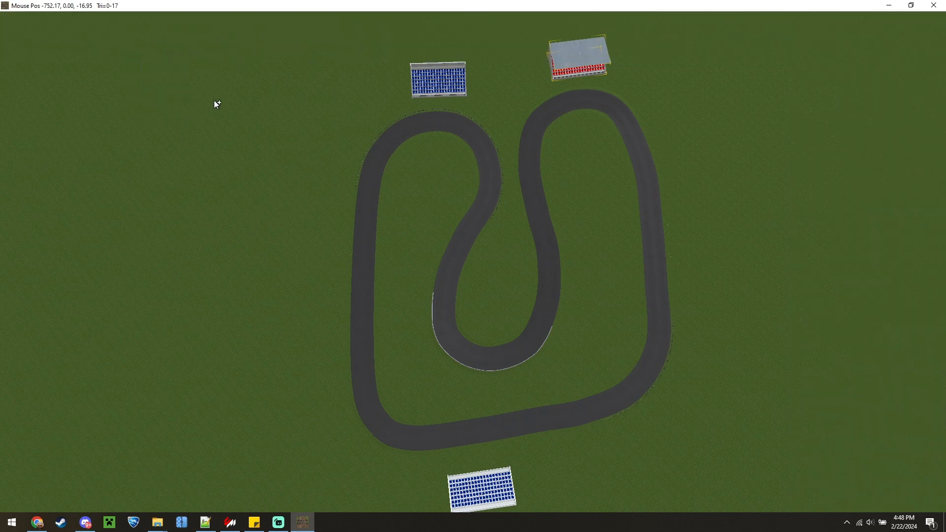
Limit the roadside cones to the Left side and set their minimum and maximum distance to 6.00
scroll(652, 250, "up", 5)
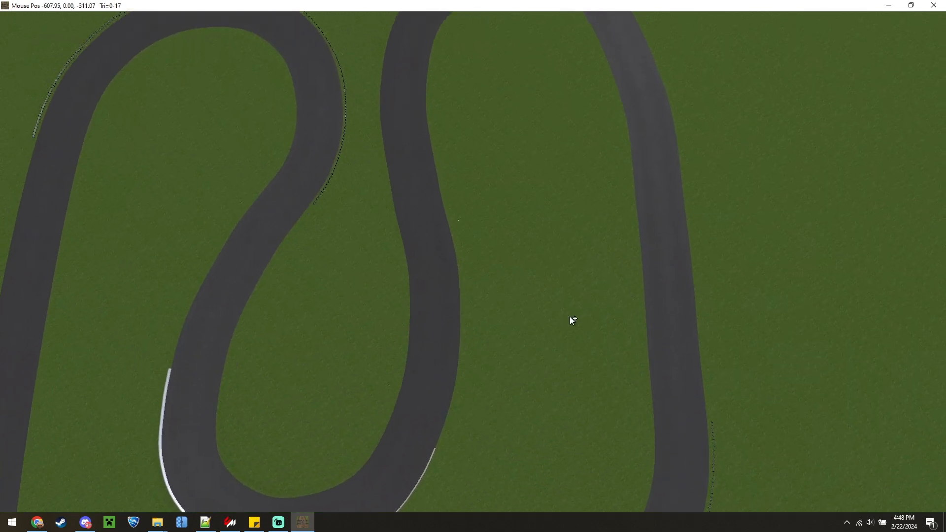
right_click_drag(569, 316, 575, 267)
scroll(529, 178, "up", 3)
right_click_drag(498, 172, 447, 363)
scroll(436, 381, "down", 2)
mouse_move(272, 55)
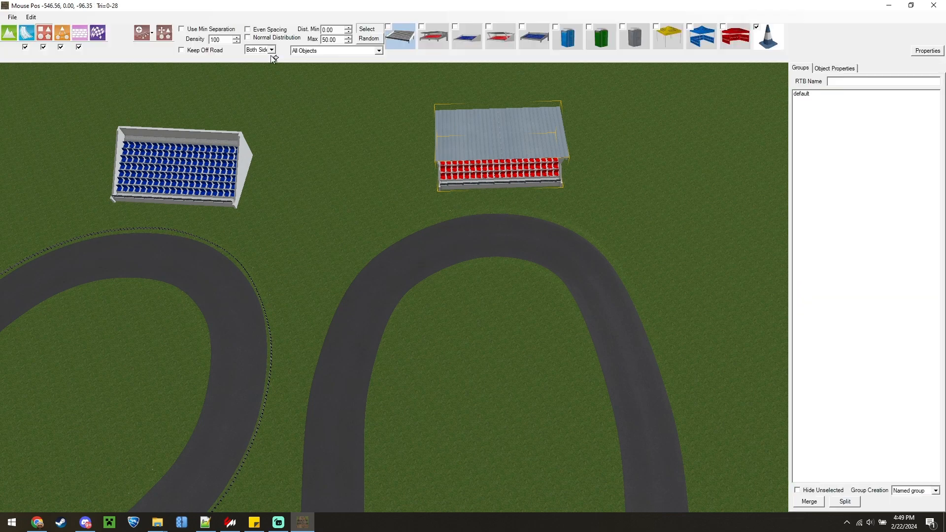
left_click(272, 51)
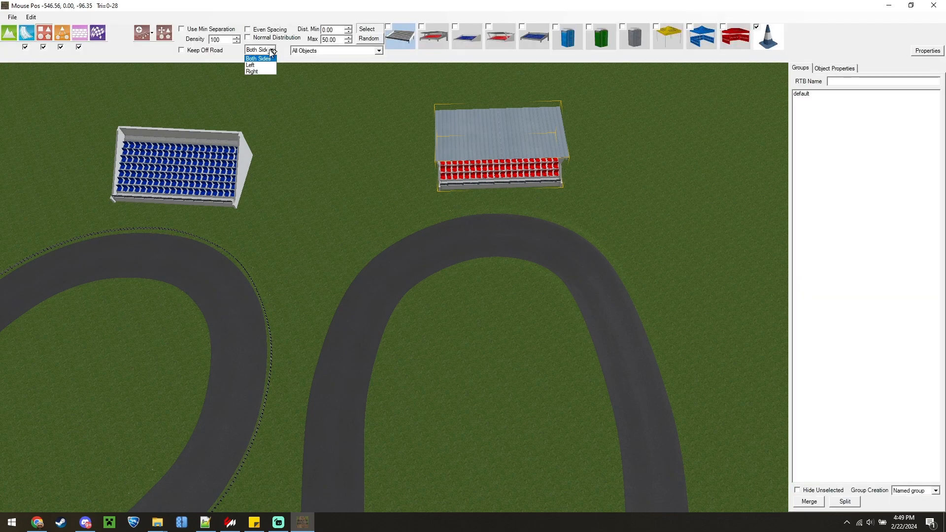
left_click(259, 65)
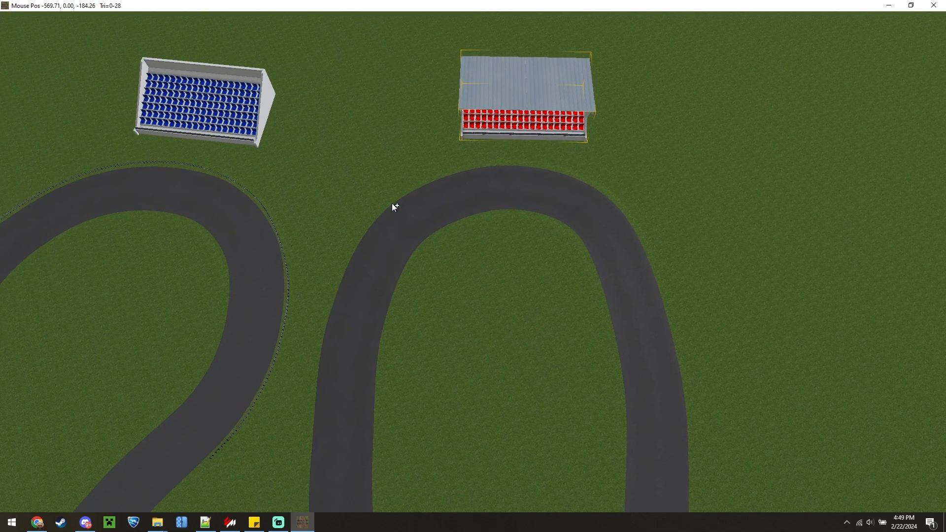
double_click(319, 41)
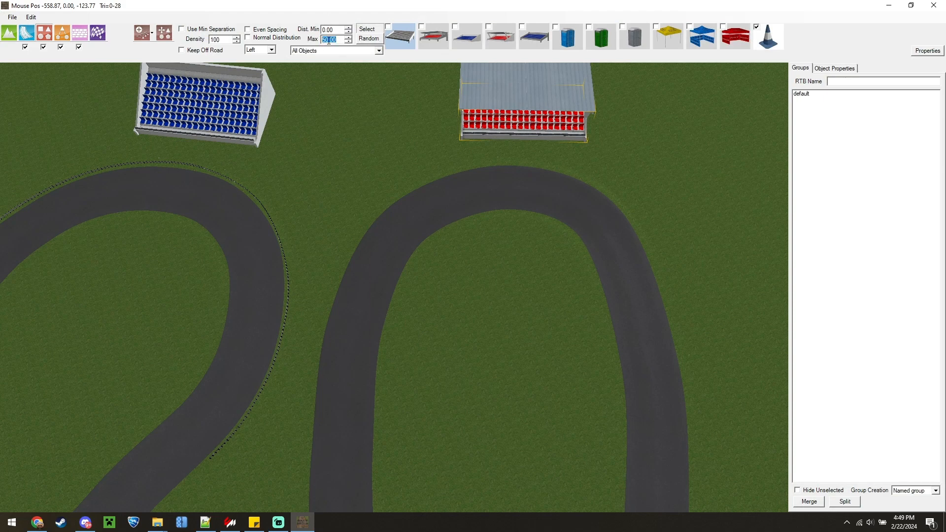
type("6")
key("shift+Tab")
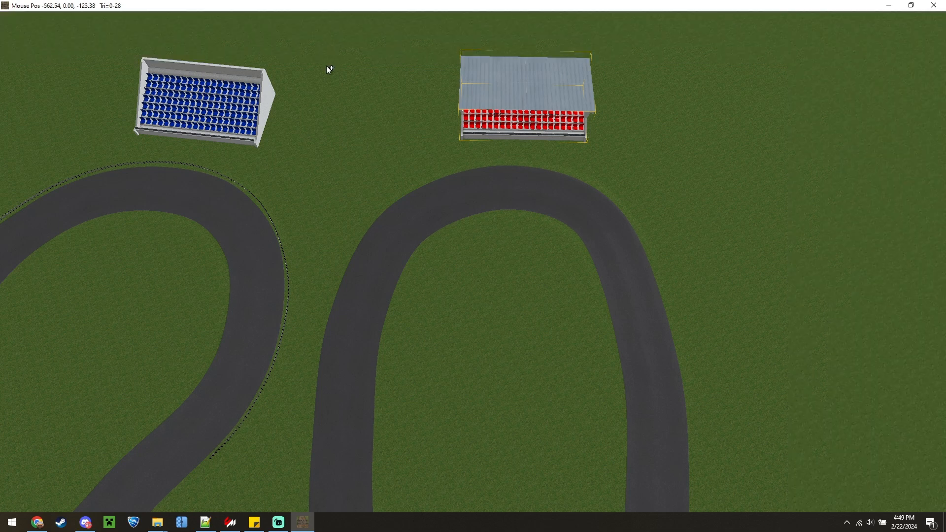
Enable even spacing, set the density to 7 and try a row of cones around the red grandstand's hairpin
left_click(251, 32)
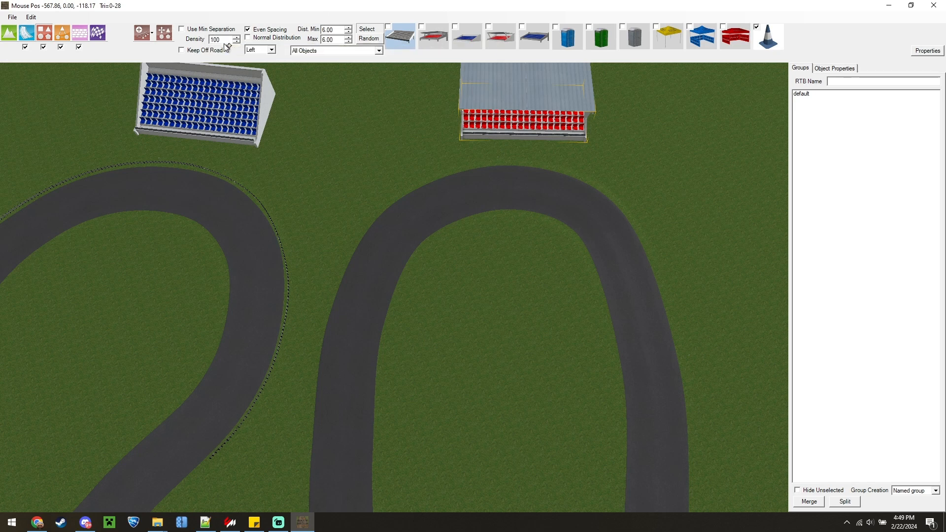
left_click_drag(225, 41, 196, 42)
type("75")
key("Tab")
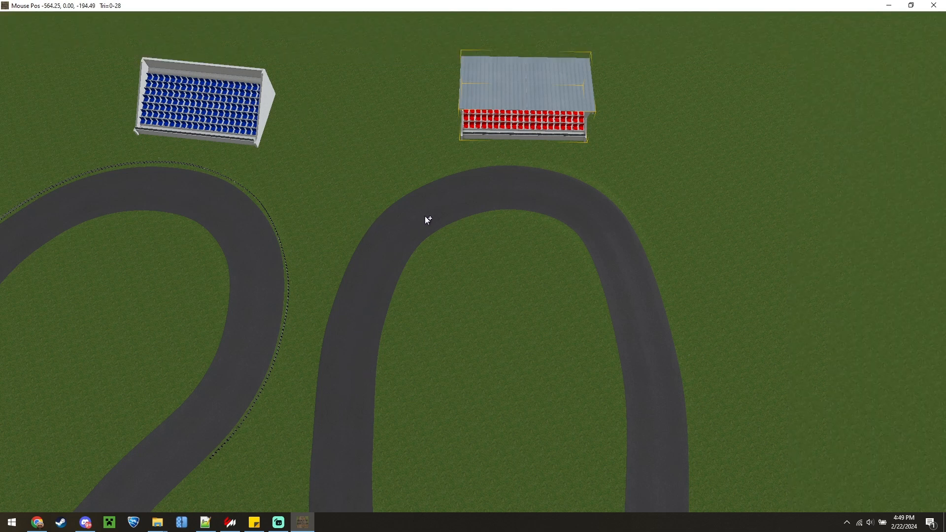
left_click(653, 371)
key("ctrl+z")
Lay a row of cones around the outside of the red grandstand's hairpin with minimum and maximum distance at 11.00
mouse_move(262, 53)
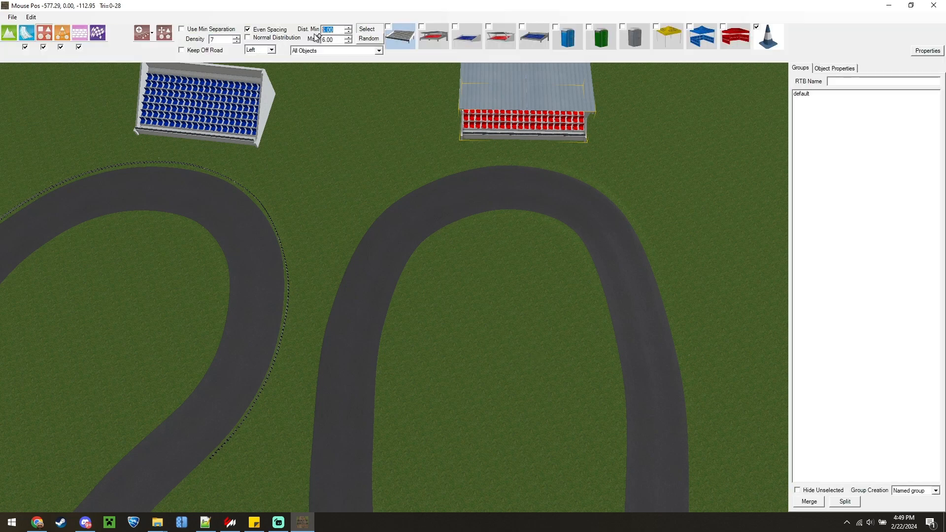
mouse_move(339, 30)
type("11")
double_click(333, 39)
type("10")
double_click(322, 40)
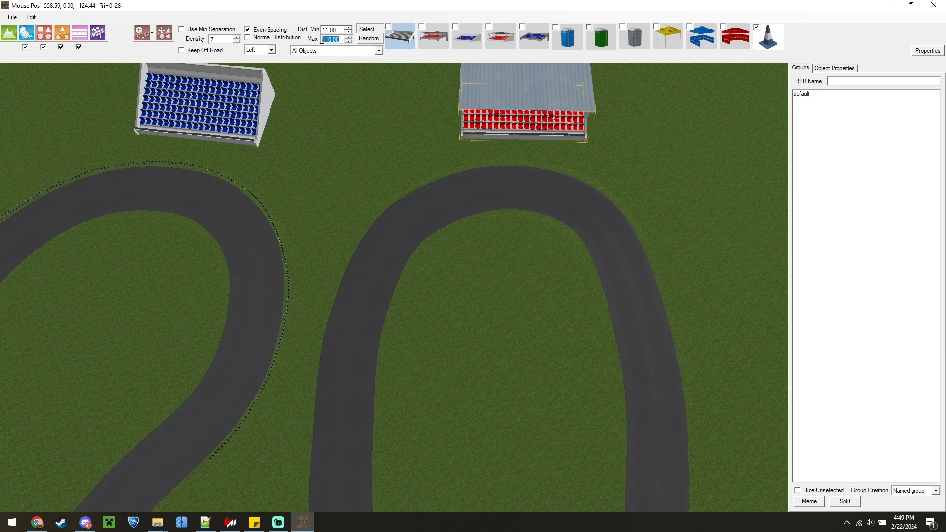
type("11")
left_click_drag(369, 284, 369, 285)
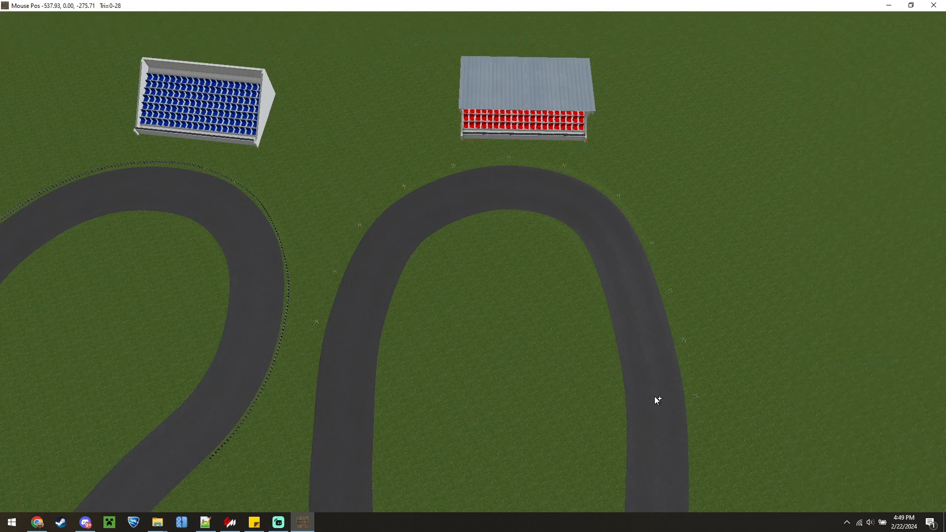
Reposition the selected row of cones around the red grandstand's hairpin with the object move tool
scroll(284, 353, "up", 5)
scroll(369, 354, "up", 6)
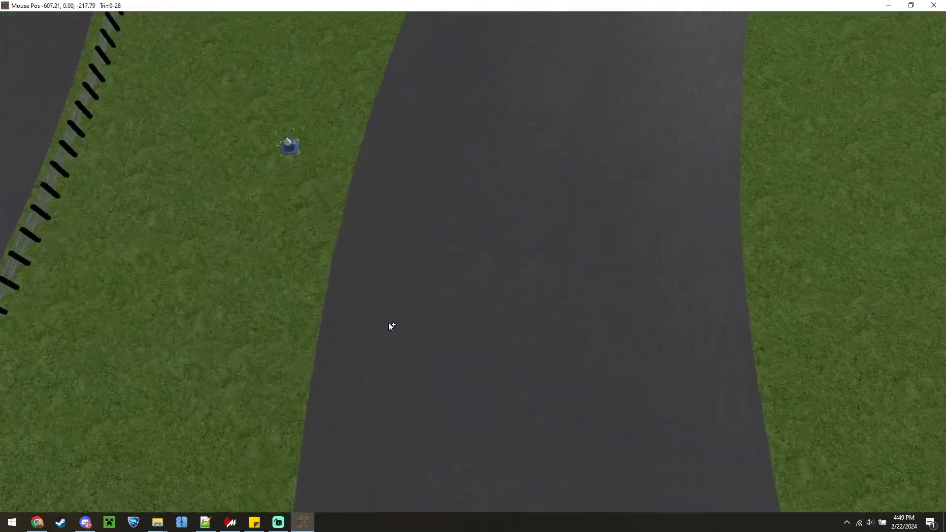
middle_click_drag(391, 317, 437, 274)
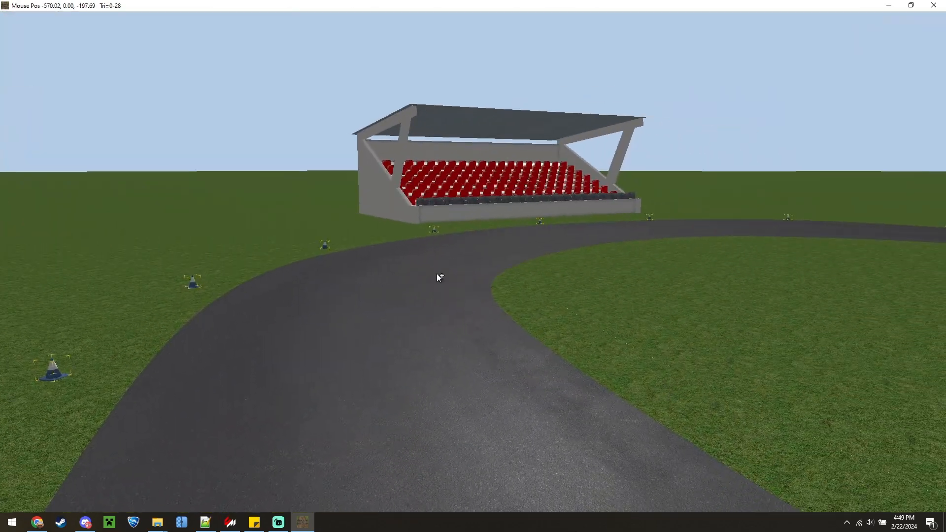
scroll(319, 236, "up", 4)
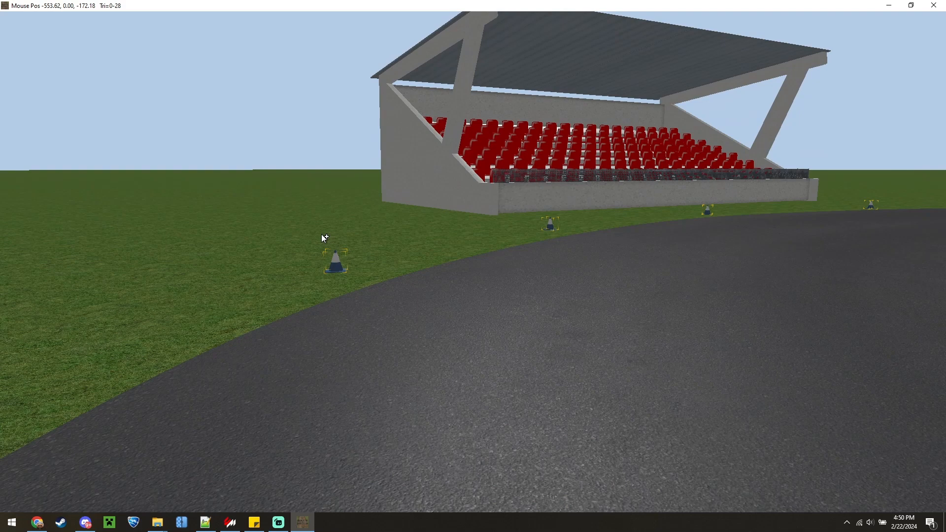
scroll(312, 327, "down", 4)
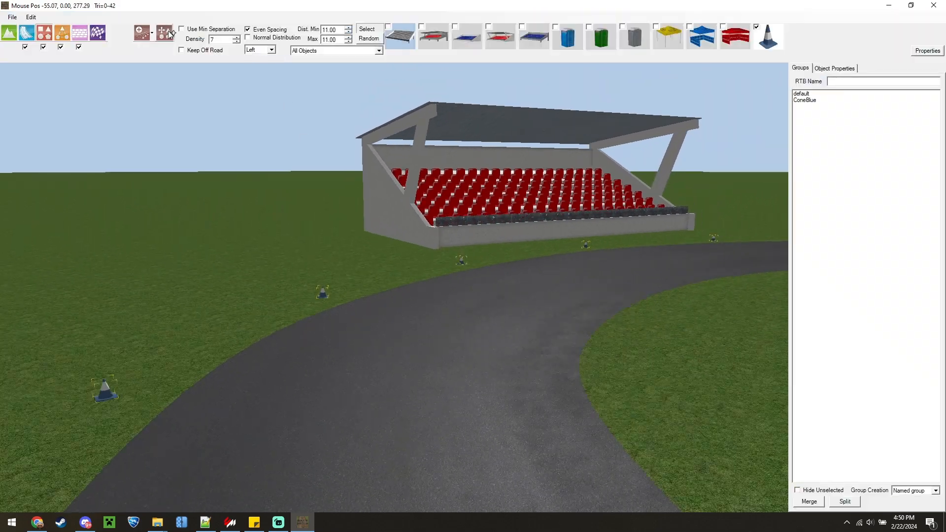
left_click(164, 33)
scroll(333, 290, "down", 4)
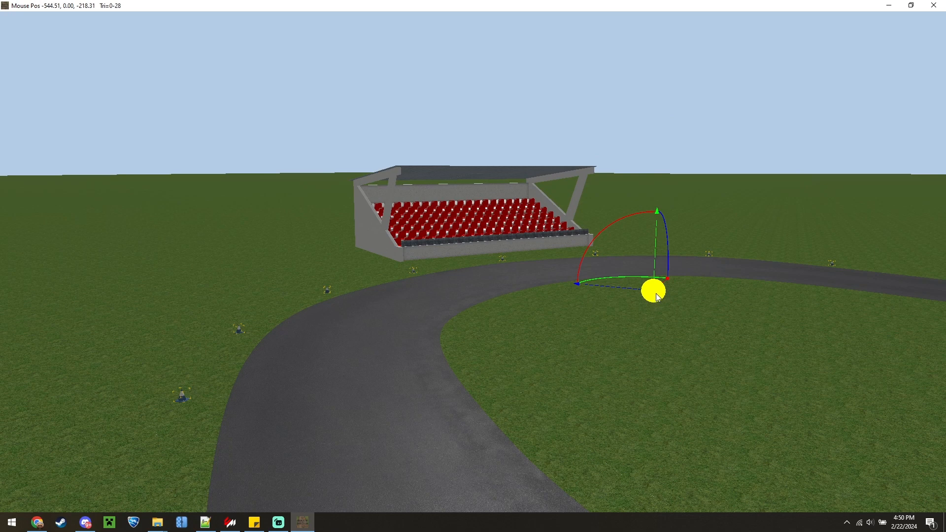
left_click_drag(655, 293, 772, 315)
Switch from object placement to editing the grid and timing gates
right_click_drag(586, 303, 426, 323)
scroll(372, 326, "down", 4)
scroll(449, 298, "down", 5)
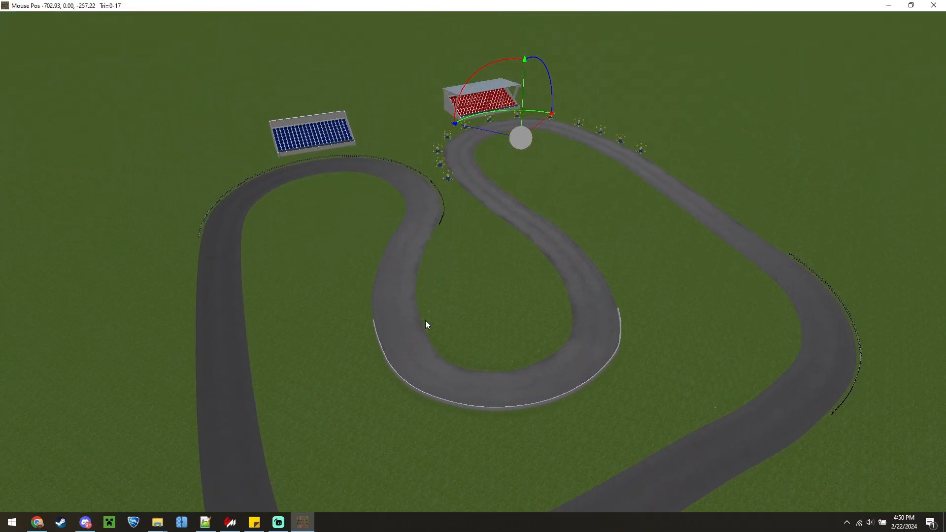
scroll(639, 234, "up", 4)
scroll(634, 313, "down", 3)
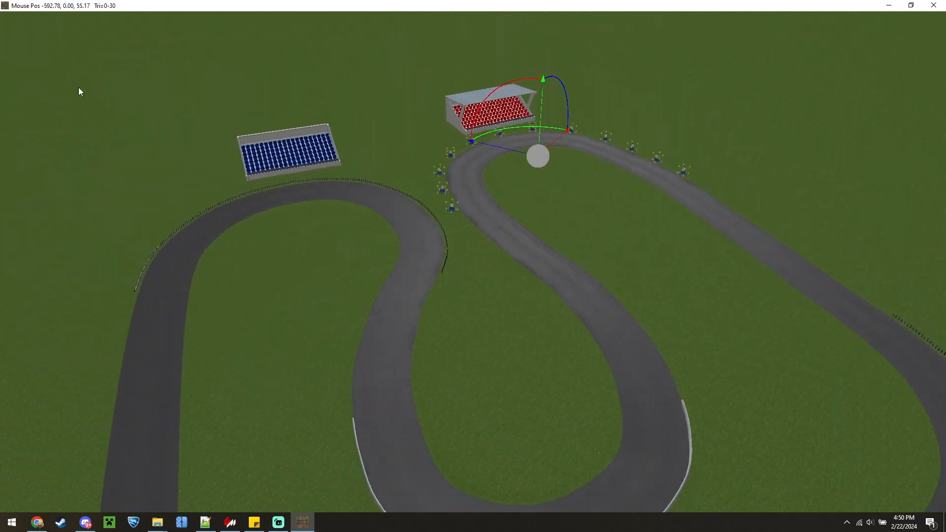
mouse_move(82, 30)
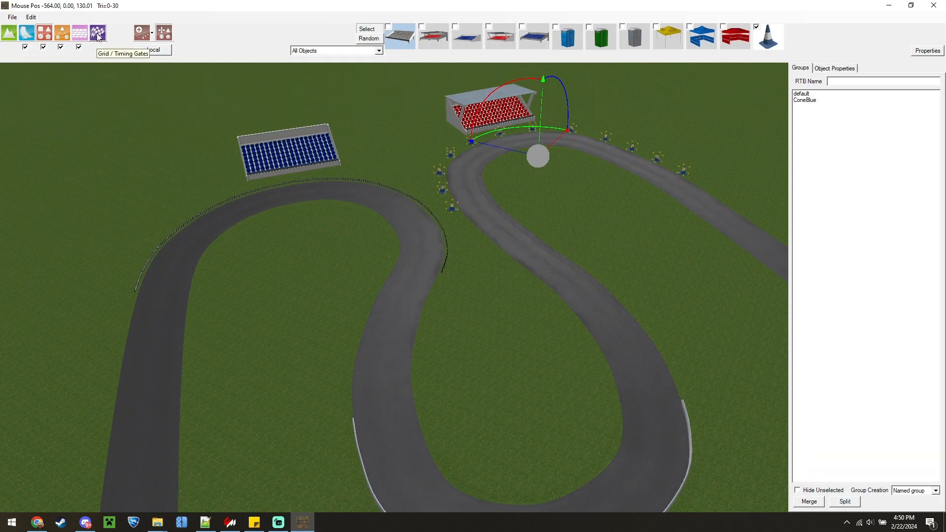
left_click(98, 36)
Move the end marker of the teal car row back from the blue grandstand's hairpin, onto the straight's inner edge
scroll(462, 288, "down", 3)
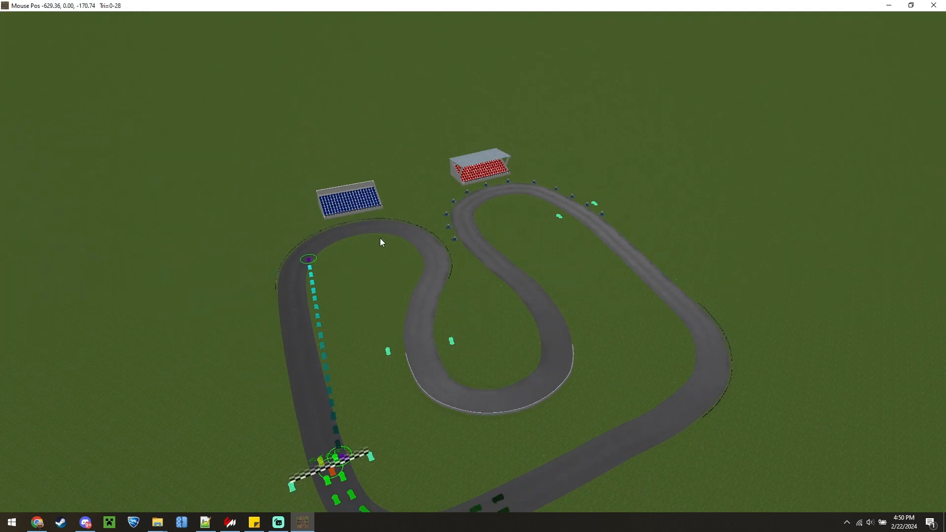
right_click_drag(380, 238, 592, 444)
scroll(592, 445, "down", 3)
scroll(218, 194, "up", 3)
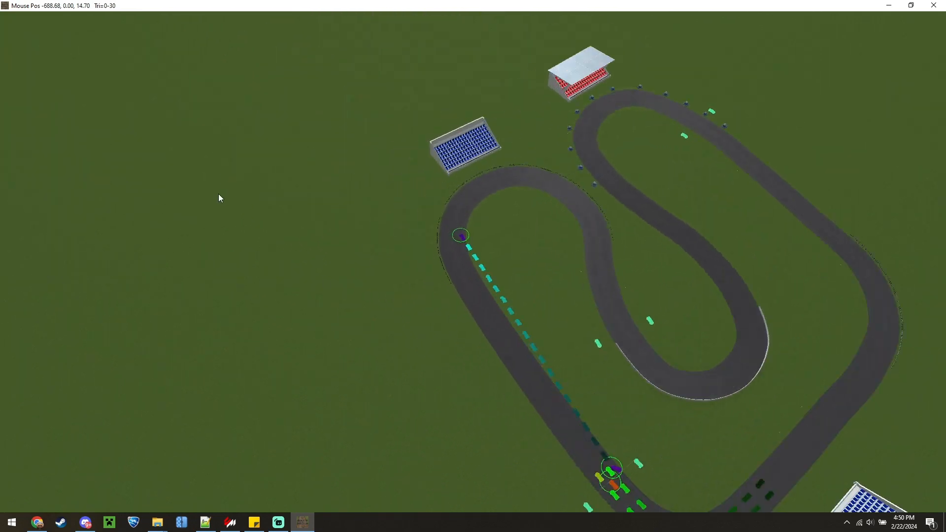
scroll(218, 194, "up", 3)
right_click_drag(336, 225, 498, 233)
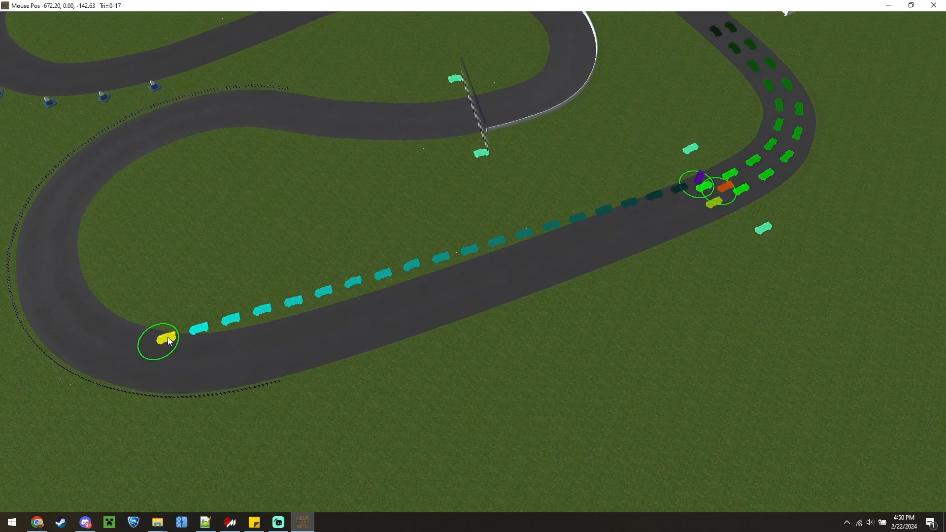
left_click_drag(168, 341, 338, 312)
Adjust both end markers of the teal car row so it runs evenly along the straight's inner edge, clear of the starting grid
mouse_move(98, 36)
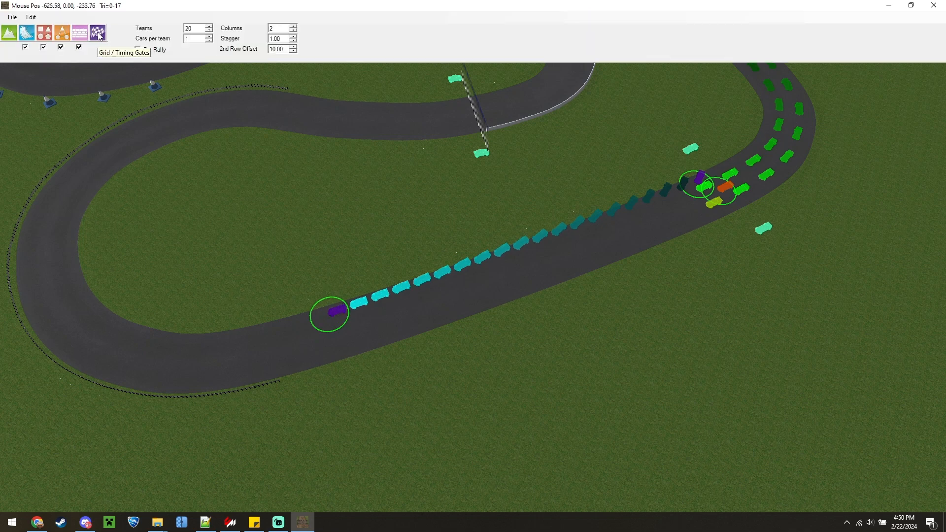
left_click_drag(698, 181, 645, 204)
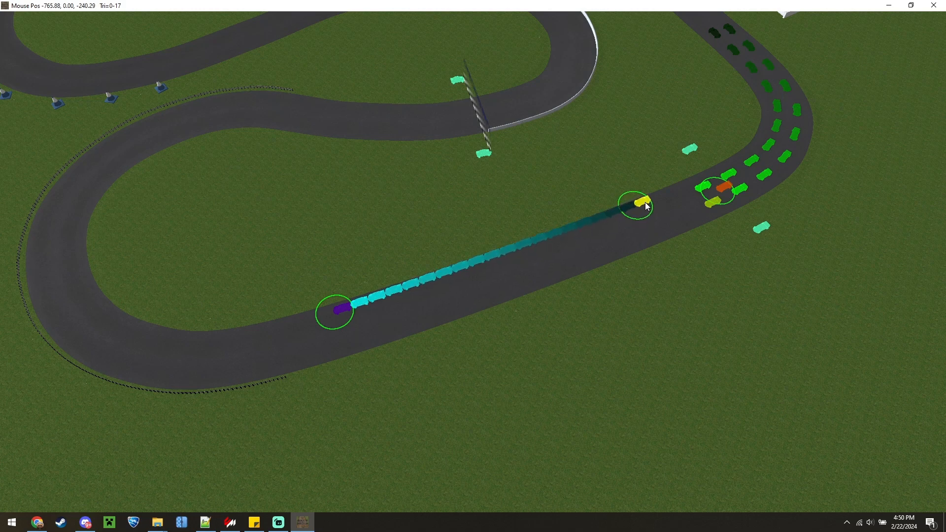
left_click_drag(348, 316, 304, 324)
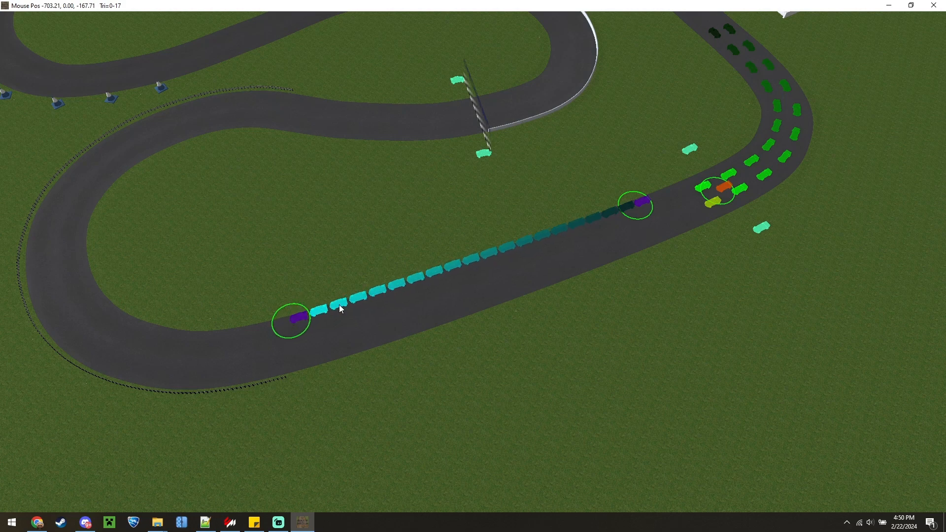
left_click_drag(644, 207, 666, 196)
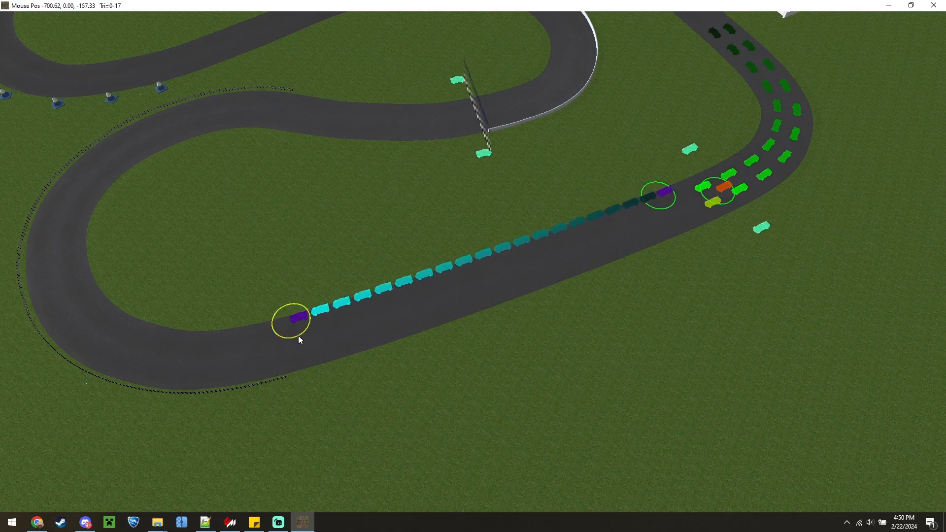
left_click_drag(305, 329, 338, 343)
Move the circled orange car marker out of the starting grid to the straight's outer edge, ahead of the grid cars
scroll(338, 344, "down", 5)
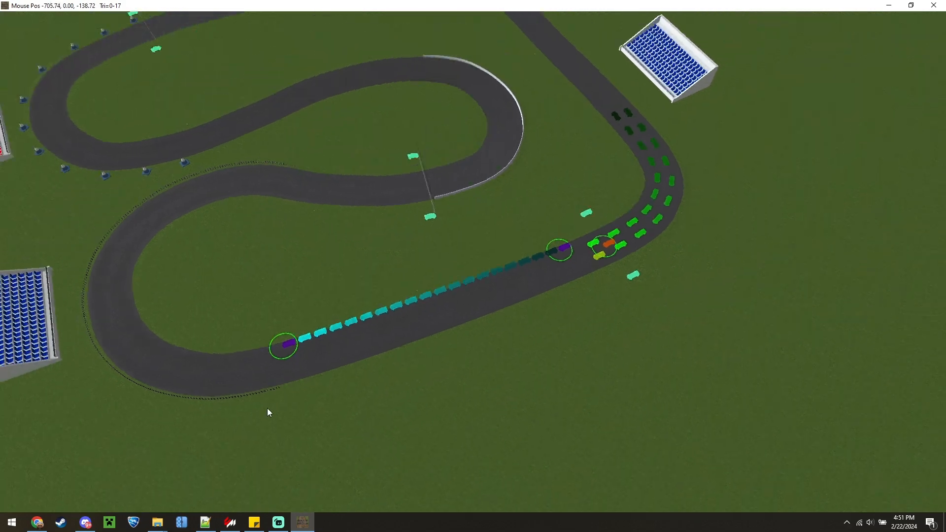
scroll(740, 212, "up", 6)
left_click_drag(374, 344, 249, 407)
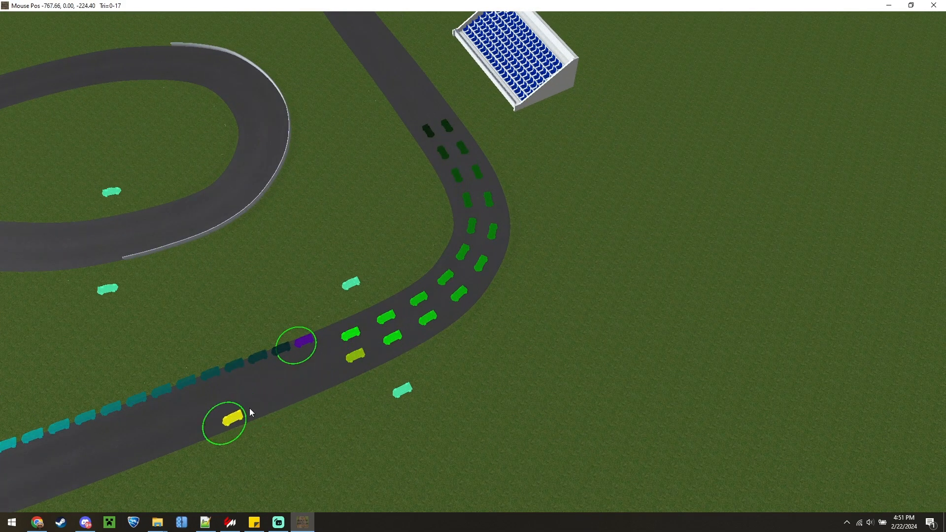
Move the starting grid back to the bend below the blue grandstand and set it to 10 teams with a 6.00 second-row offset
scroll(589, 317, "down", 5)
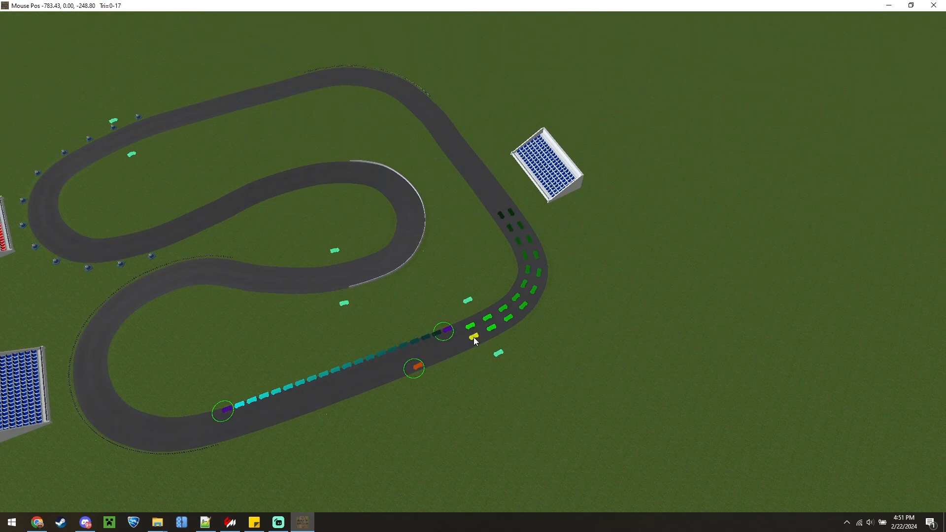
left_click_drag(474, 339, 540, 282)
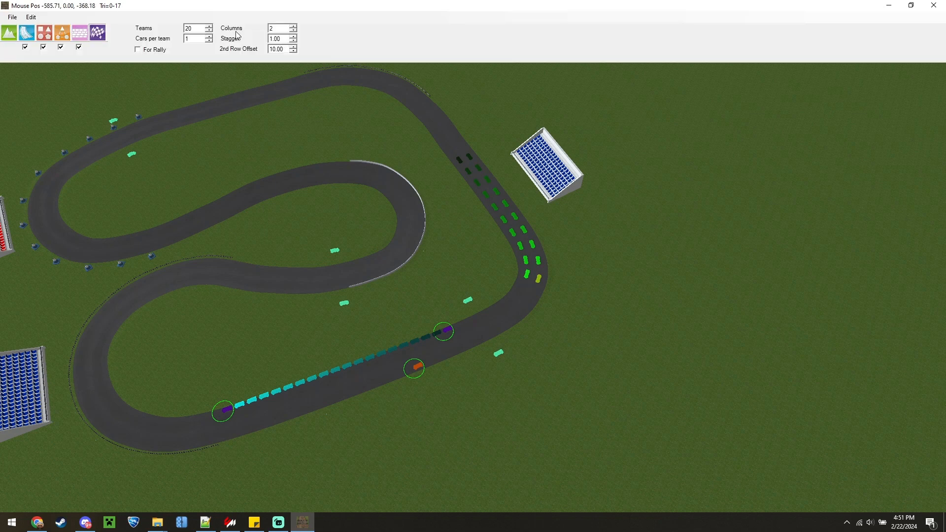
left_click(208, 32)
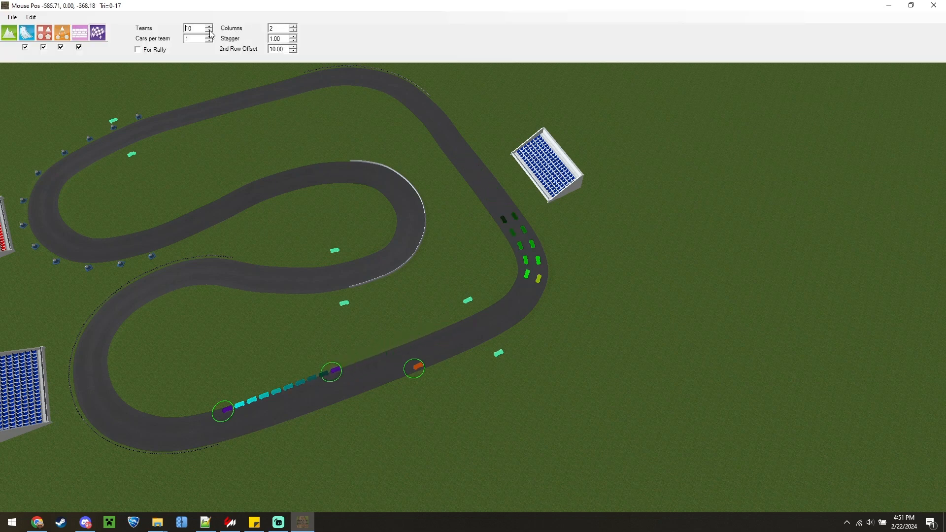
left_click(293, 51)
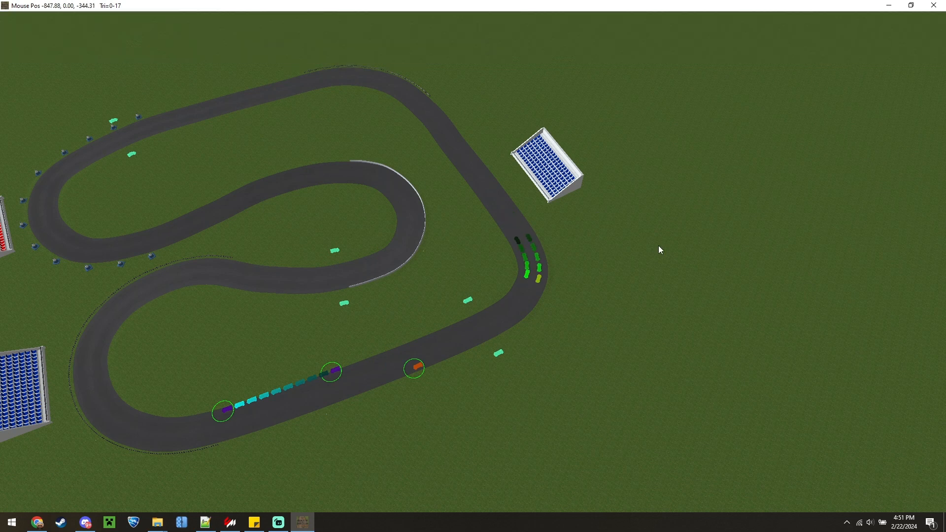
Move the starting grid out of the bend onto the straight beside the blue grandstand
scroll(616, 266, "up", 5)
mouse_move(443, 298)
left_mouse_down()
mouse_move(451, 227)
mouse_move(410, 131)
left_mouse_up()
scroll(673, 348, "down", 6)
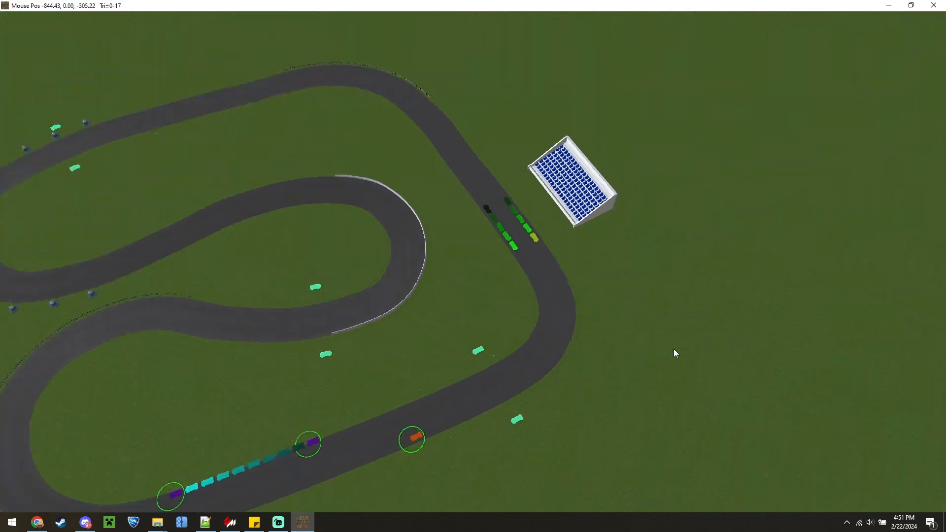
Narrow the START gate by bringing both of its markers closer to the track edges
scroll(641, 369, "up", 4)
scroll(686, 365, "up", 5)
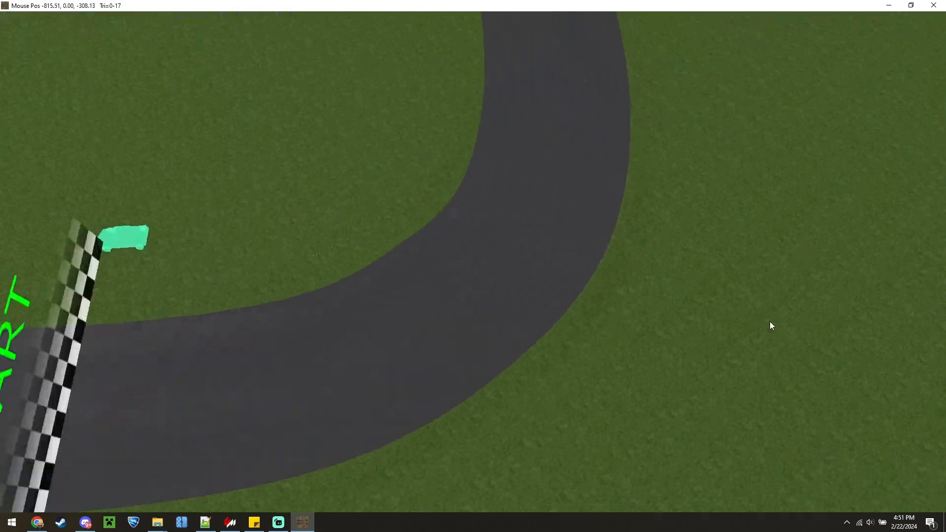
middle_click_drag(770, 321, 543, 323)
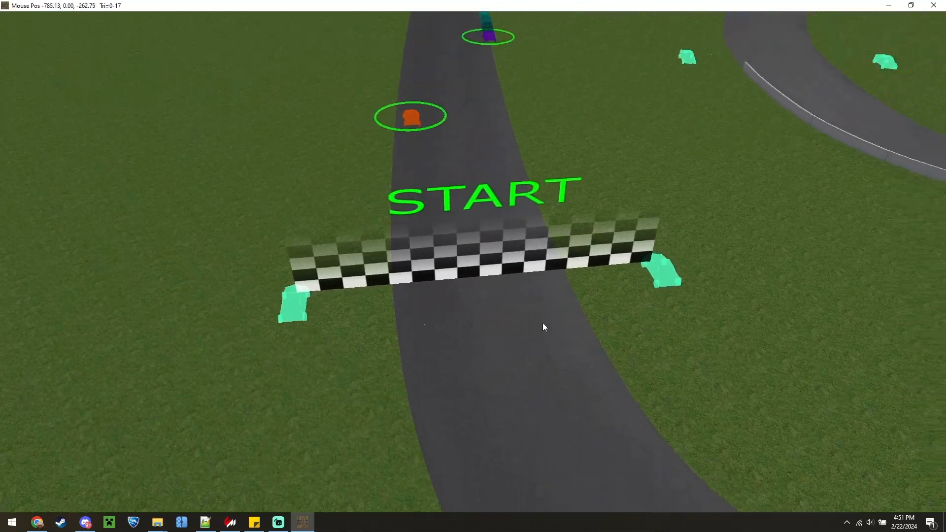
left_click_drag(666, 268, 621, 273)
left_click_drag(305, 312, 356, 292)
mouse_move(338, 37)
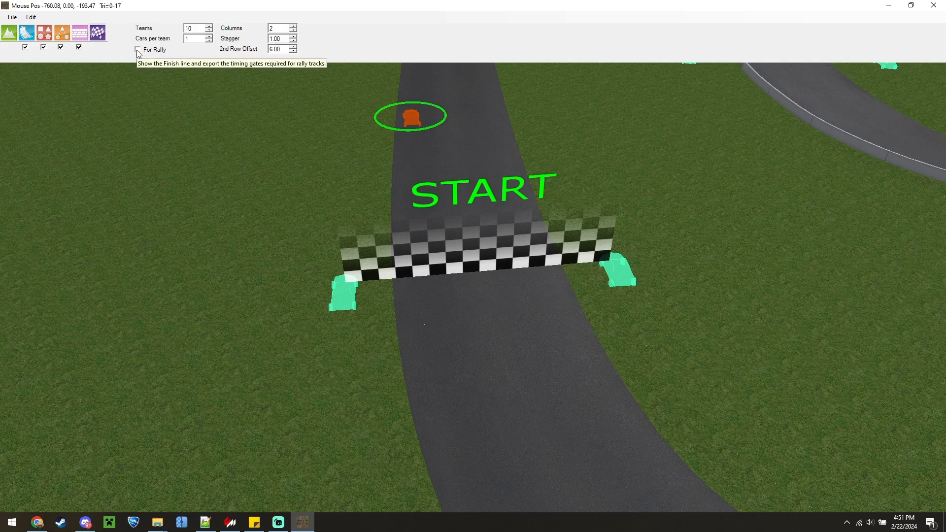
Narrow the checkpoint gate at the white-walled hairpin by moving both markers closer to the track edges
right_click_drag(129, 115, 578, 267)
scroll(599, 266, "down", 5)
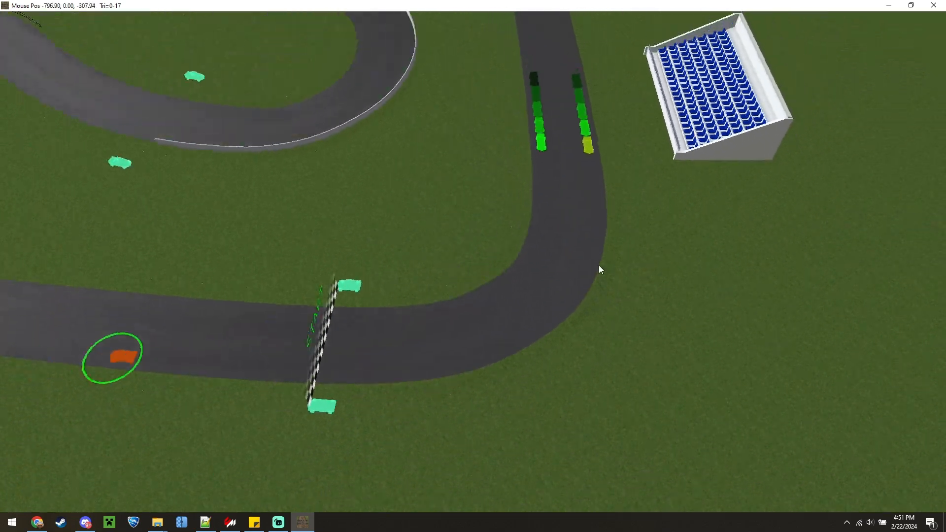
scroll(597, 274, "down", 10)
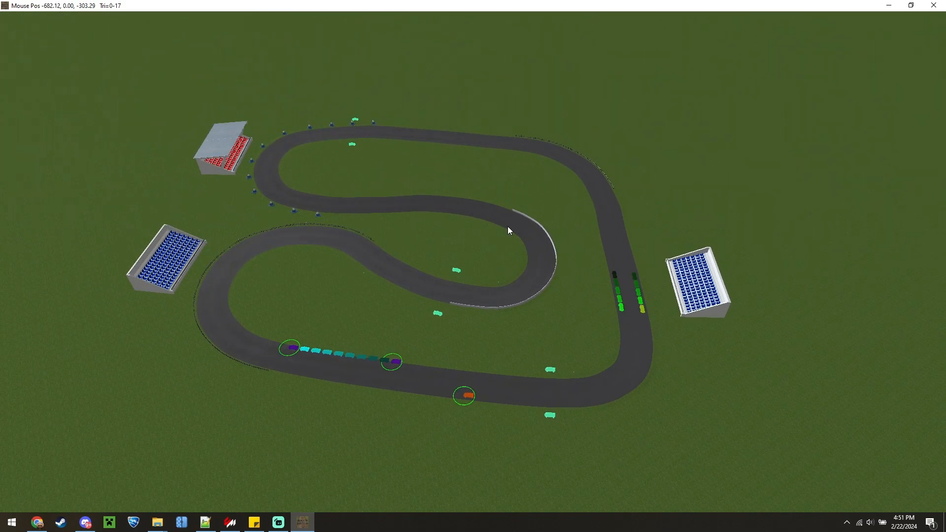
scroll(442, 244, "up", 8)
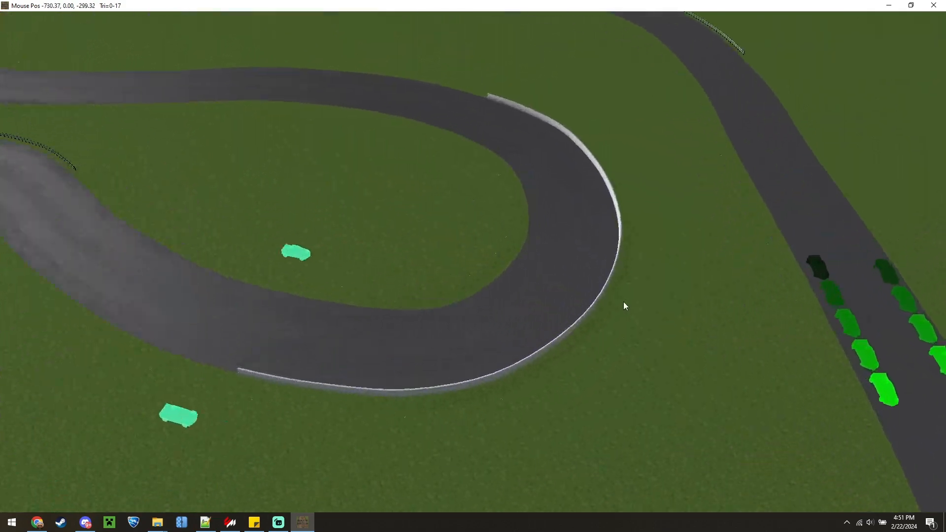
right_click_drag(301, 255, 596, 238)
left_click_drag(596, 238, 563, 251)
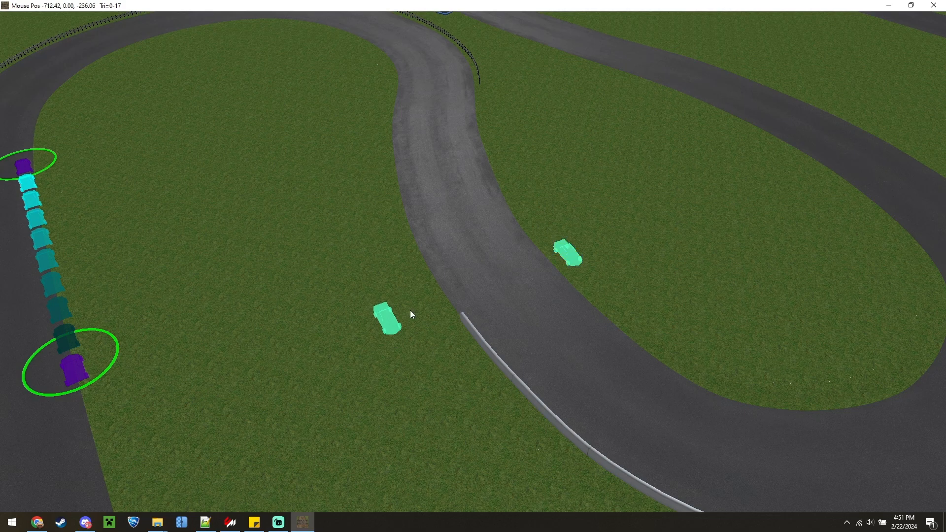
left_click_drag(387, 317, 430, 302)
Narrow the CHECKPOINT2 gate beside the cones by moving both markers closer to the track edges
scroll(292, 138, "up", 5)
right_click_drag(291, 139, 648, 255)
scroll(654, 261, "down", 8)
scroll(665, 270, "down", 8)
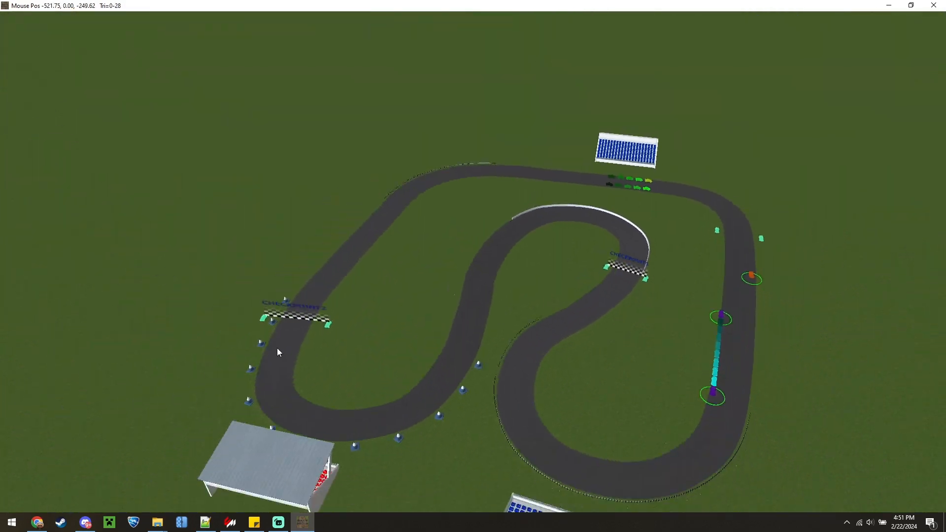
scroll(277, 348, "up", 8)
left_click_drag(296, 276, 340, 264)
left_click_drag(499, 303, 462, 284)
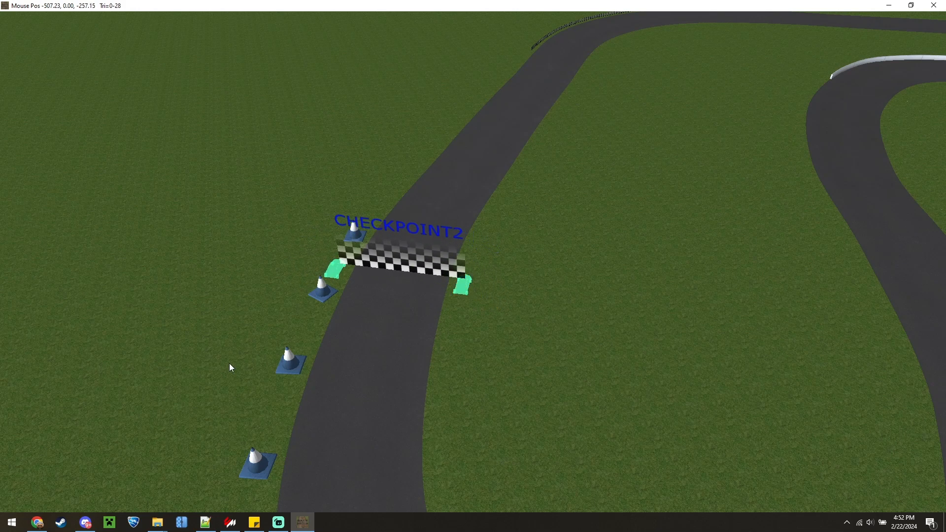
scroll(219, 370, "down", 8)
scroll(623, 235, "up", 7)
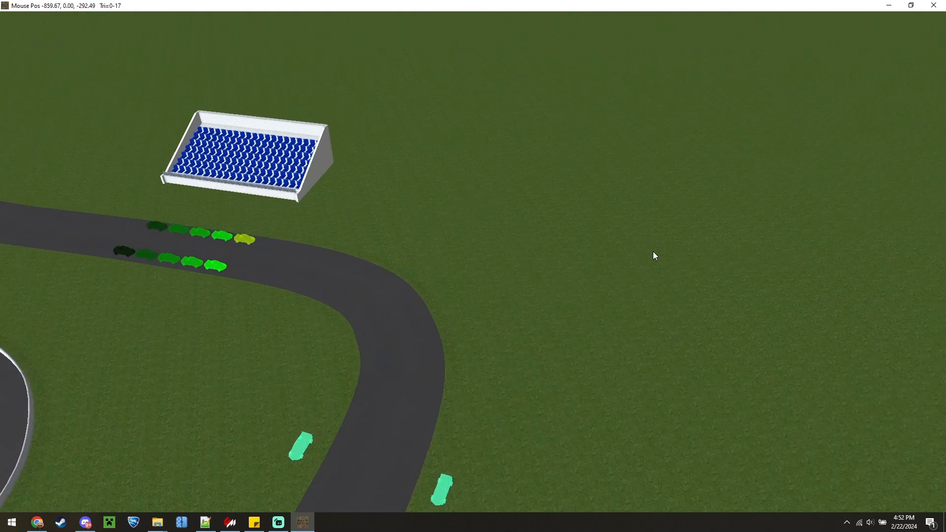
middle_click_drag(653, 251, 415, 370)
scroll(415, 370, "down", 8)
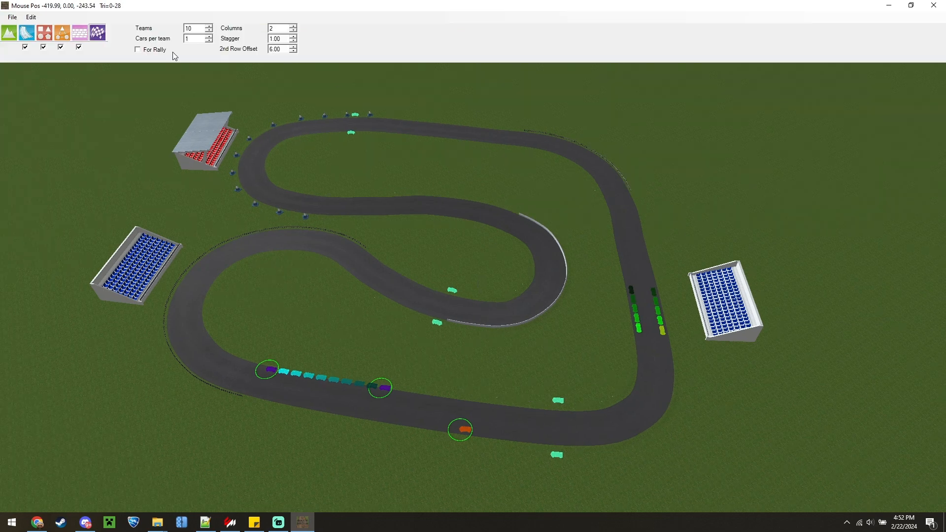
Save the track project and export everything to the newMap1 Export folder
left_click(13, 18)
left_click(32, 65)
left_click(12, 17)
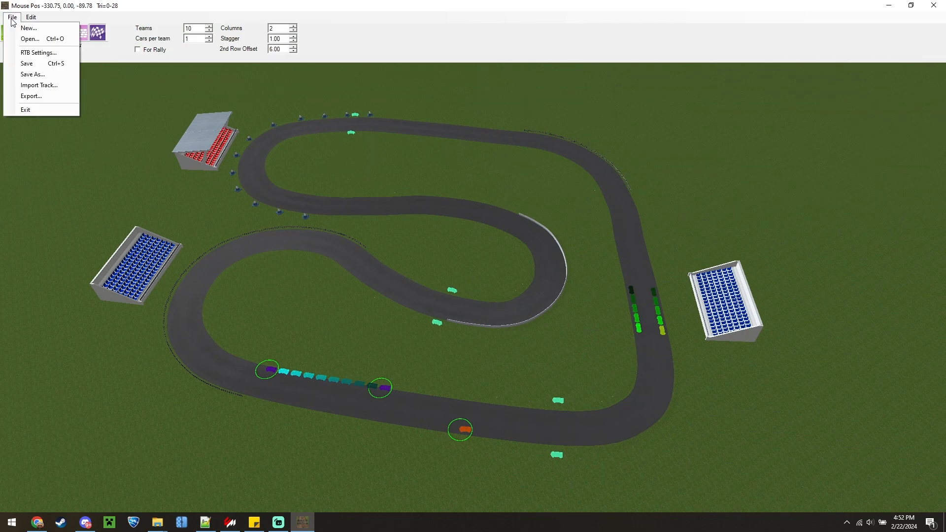
left_click(31, 96)
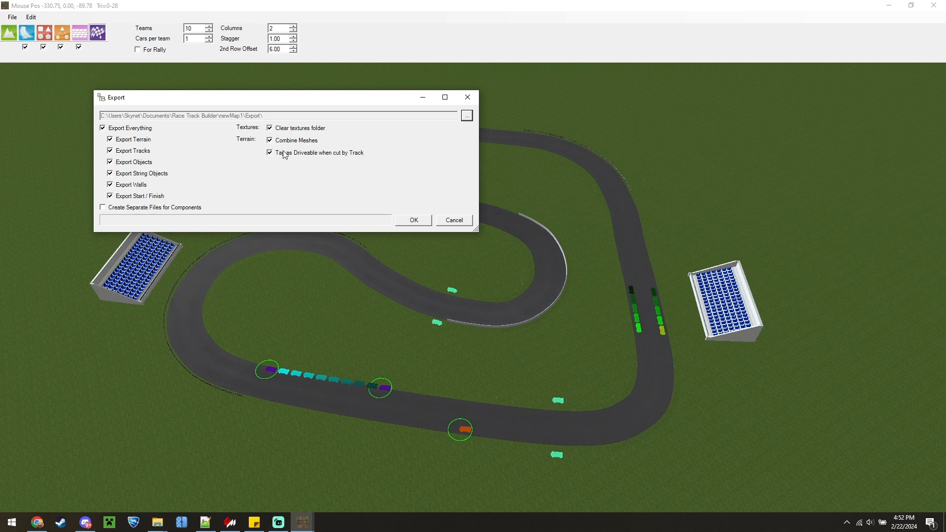
left_click(414, 220)
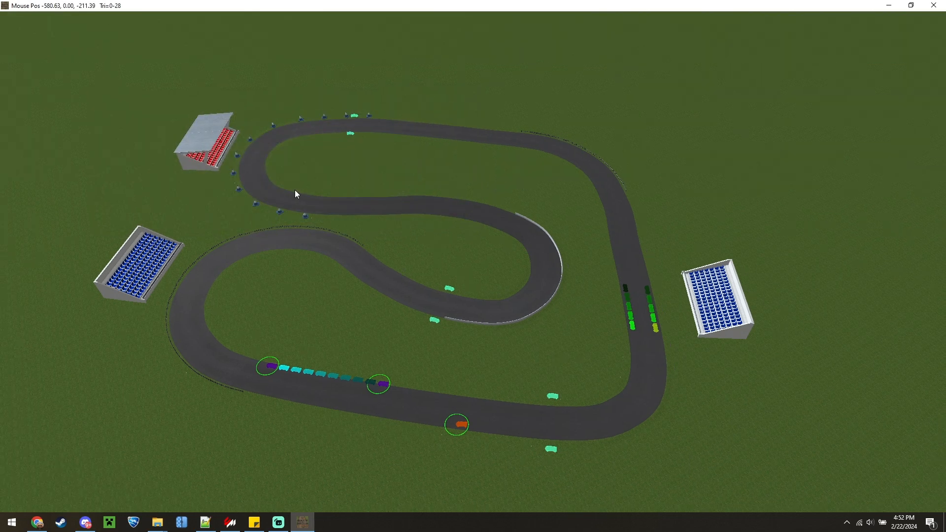
Close Race Track Builder and launch ksEditor
left_click(934, 6)
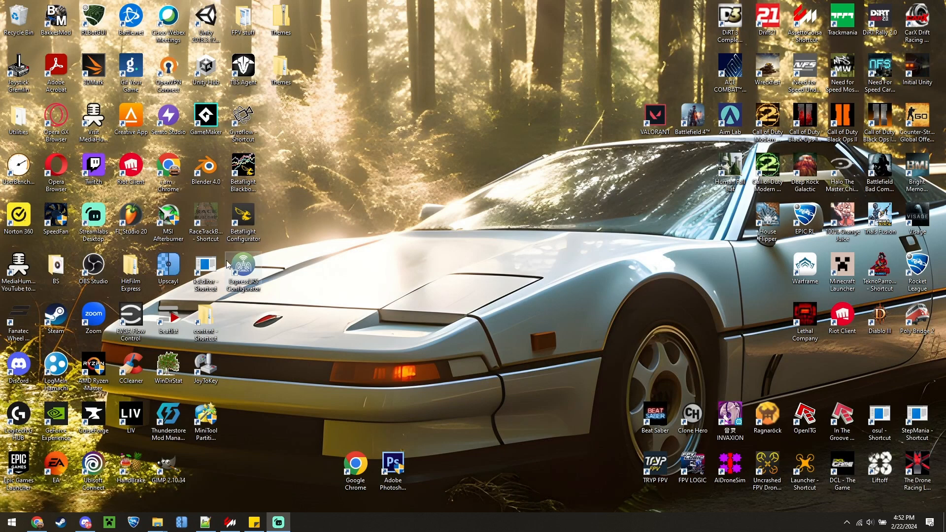
double_click(210, 271)
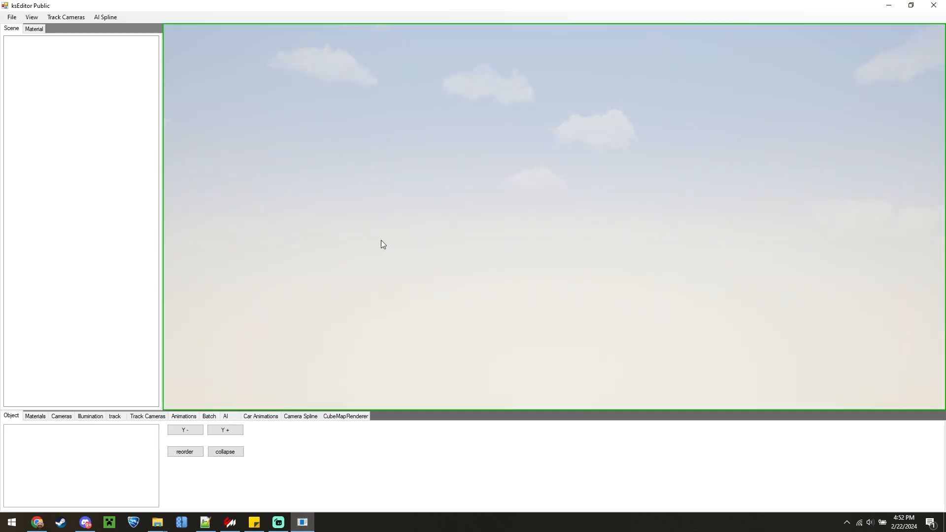
Open the newmap1 FBX model from the newMap1 project's Export folder inside Race Track Builder documents
left_click(12, 18)
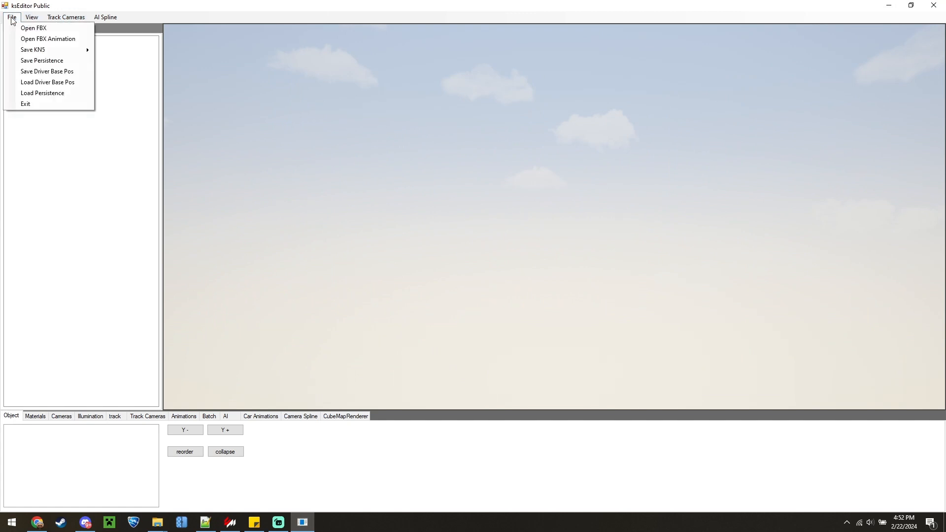
left_click(33, 28)
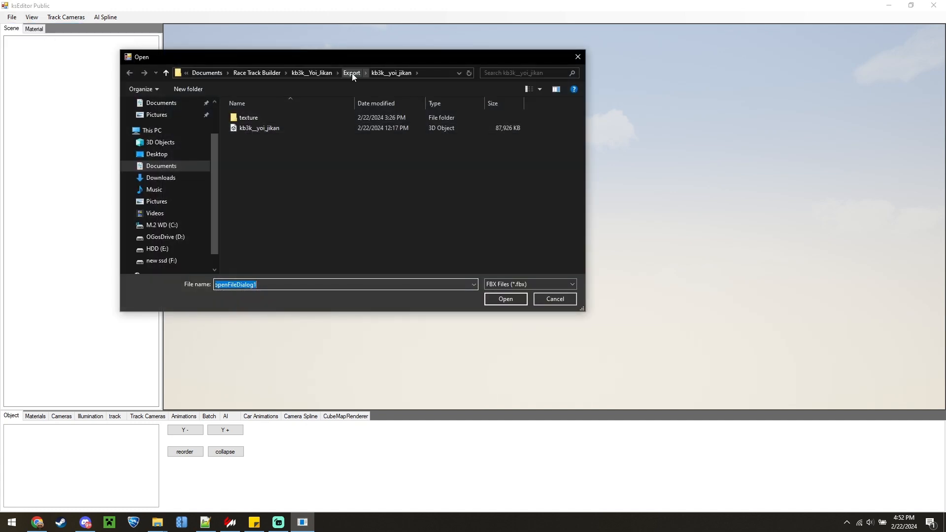
left_click(265, 72)
scroll(303, 186, "down", 1)
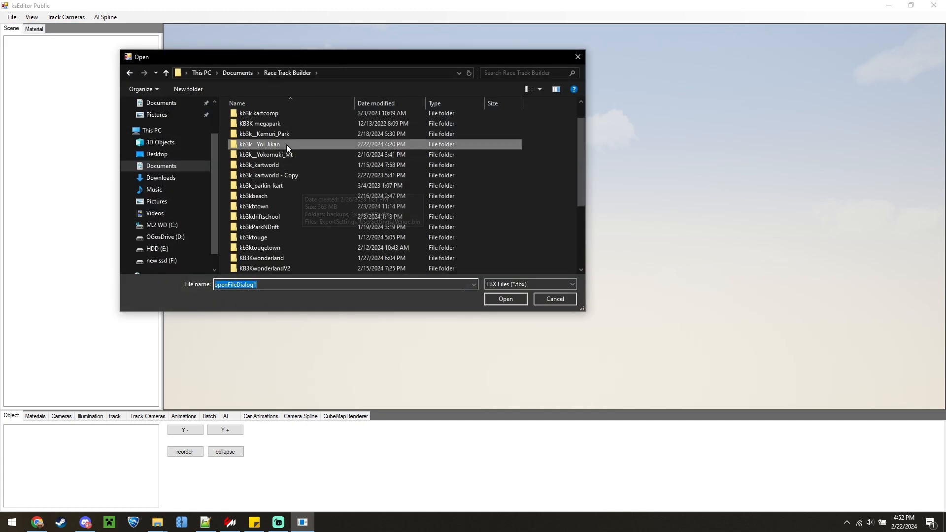
scroll(291, 123, "up", 1)
scroll(288, 158, "down", 1)
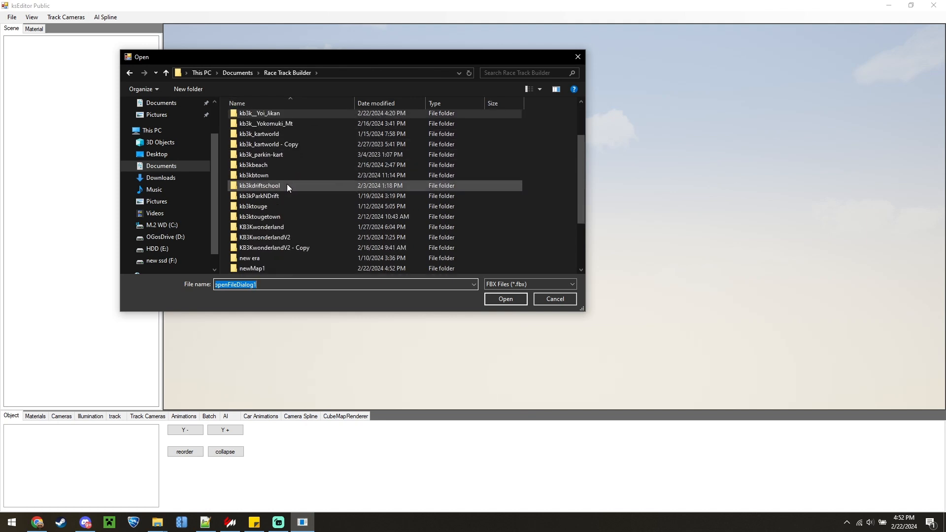
scroll(276, 229, "down", 3)
left_click(261, 207)
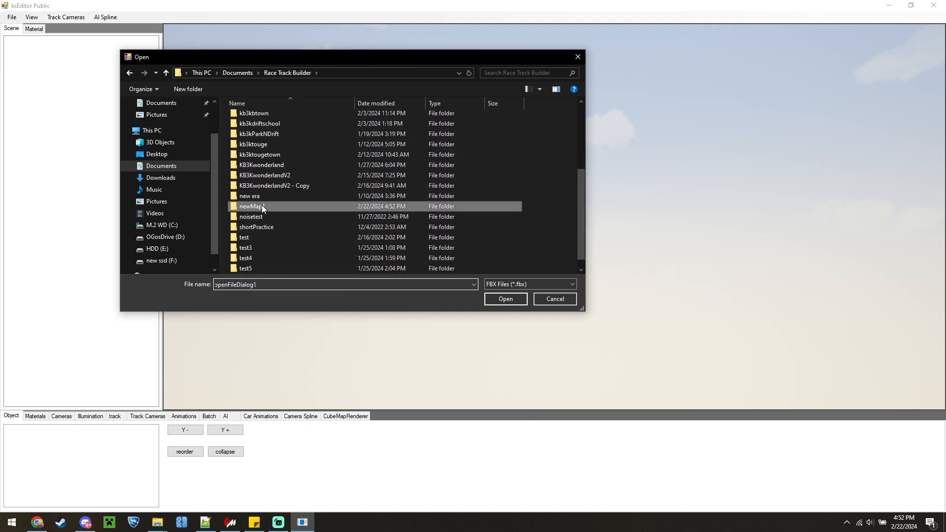
left_click(505, 298)
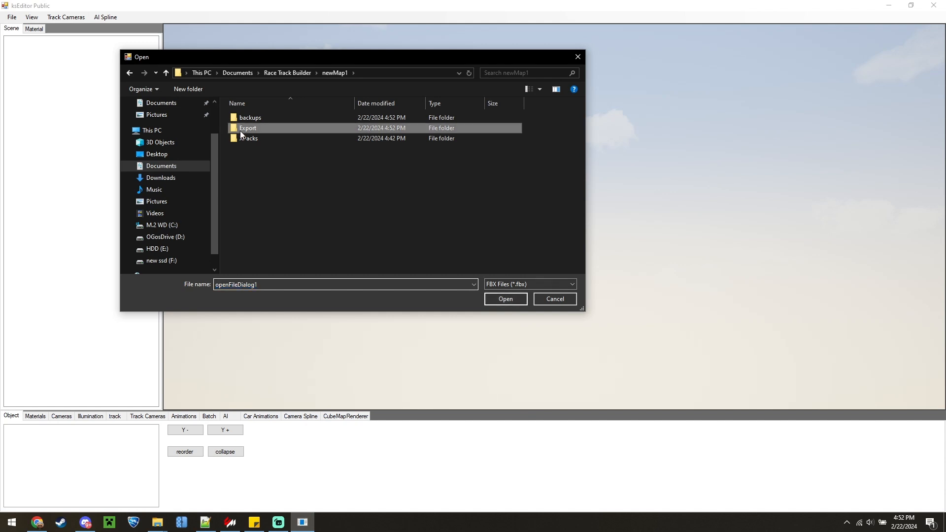
double_click(256, 127)
double_click(262, 120)
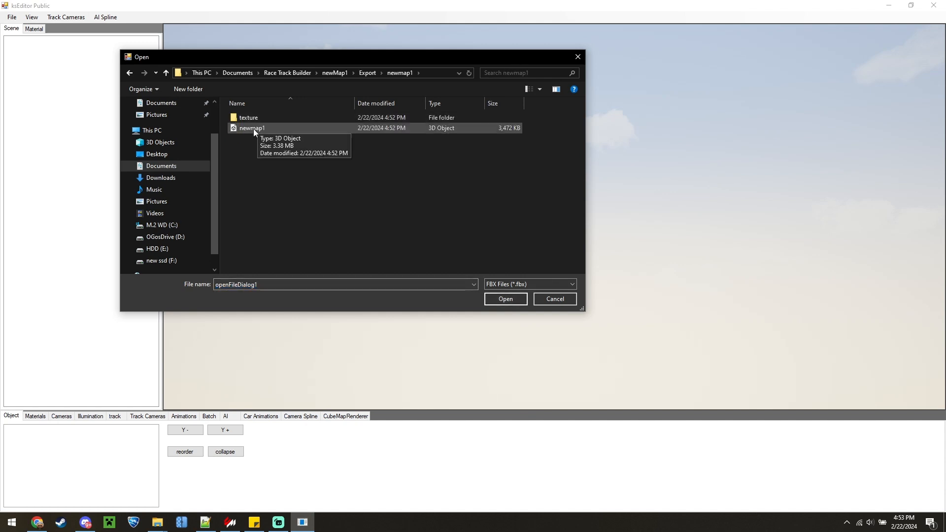
double_click(253, 128)
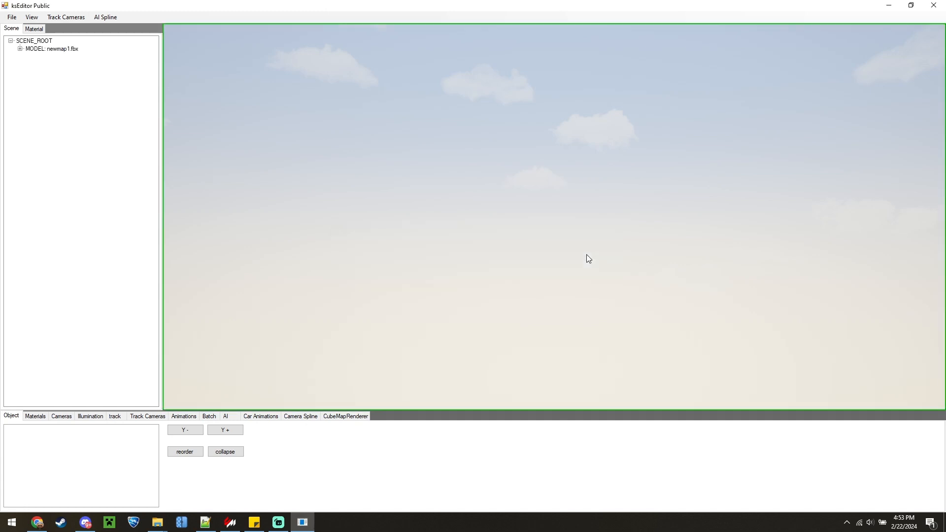
Fly through the imported scene to view the fenced bend, the grandstands and the cones
right_click_drag(490, 235, 726, 246)
key("w")
right_click_drag(597, 279, 456, 252)
key("w")
key("w")
key("s")
key("w")
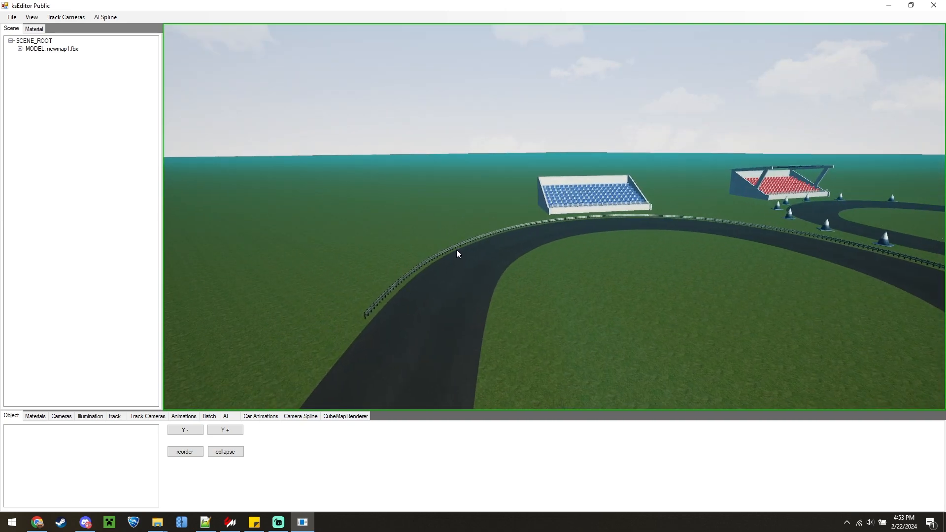
Inspect the properties of the OBJ0 grandstand mesh and the SOBJ0 guardrail mesh in the scene tree
left_click(456, 245)
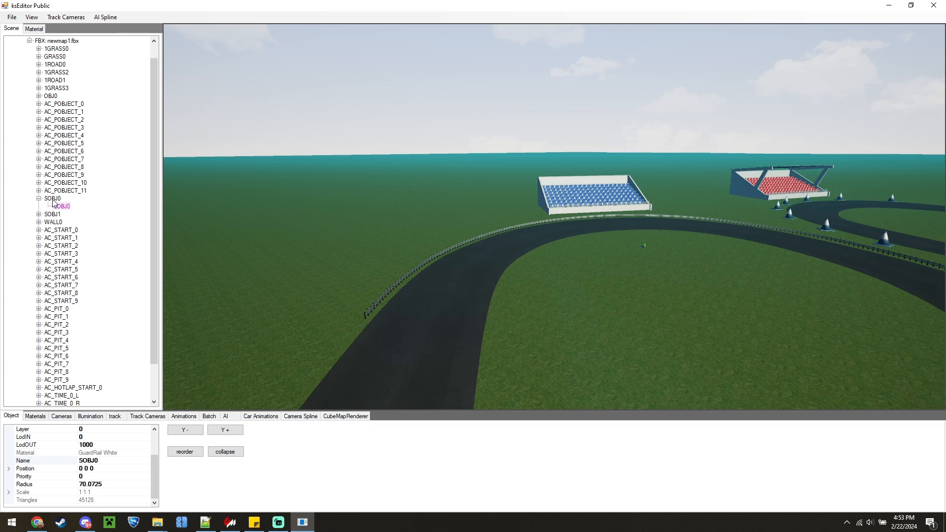
left_click(39, 96)
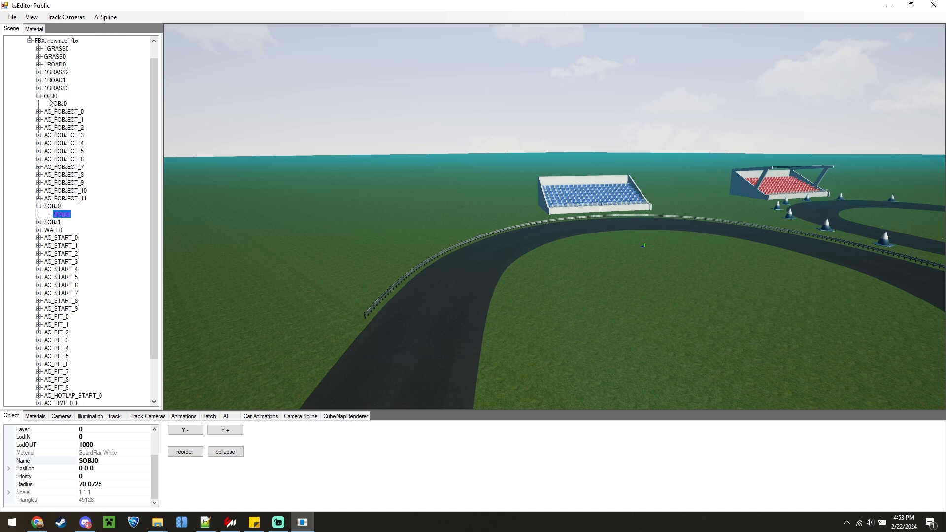
left_click(62, 104)
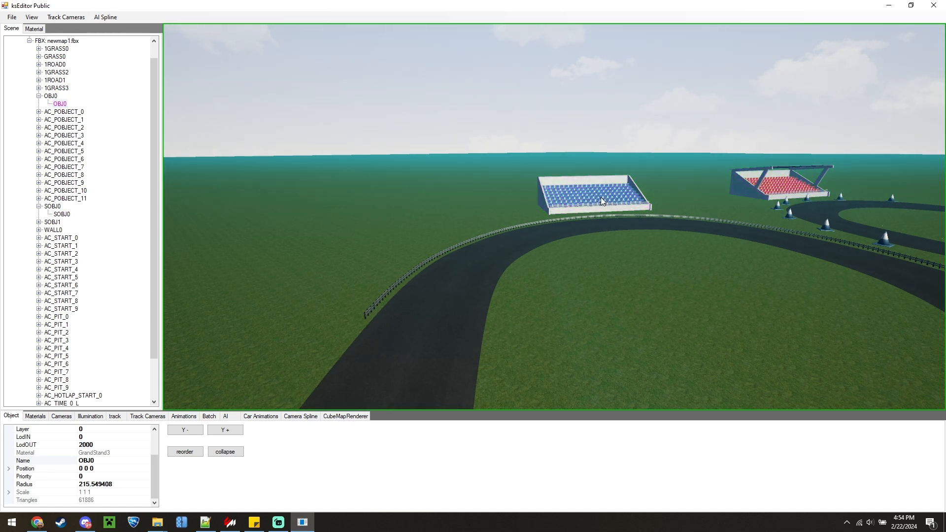
left_click(39, 97)
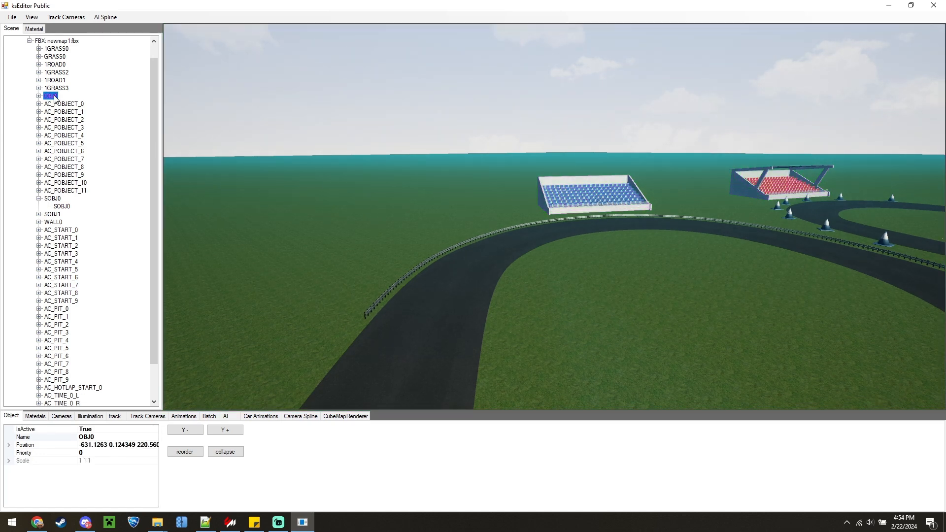
left_click(62, 207)
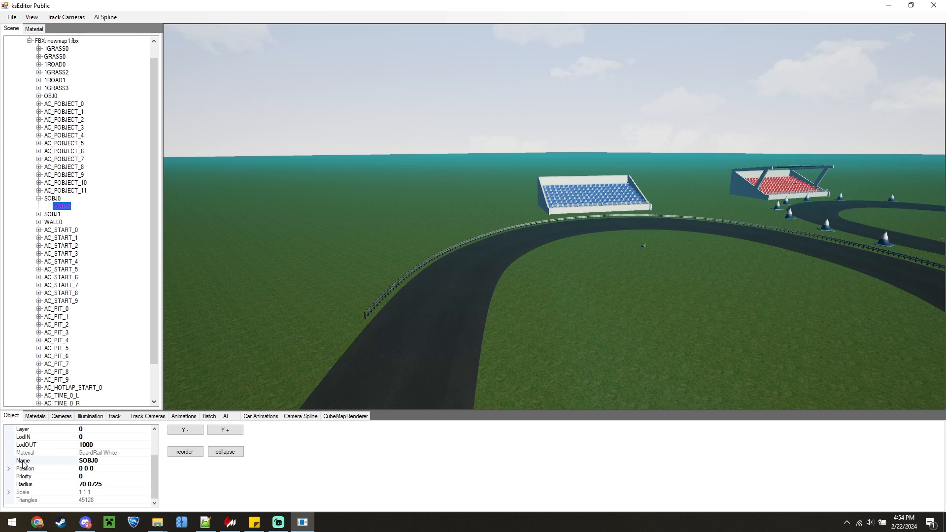
Rename the SOBJ0 guardrail mesh as 1WALL_001 and copy that name for reuse on other meshes
left_click(89, 461)
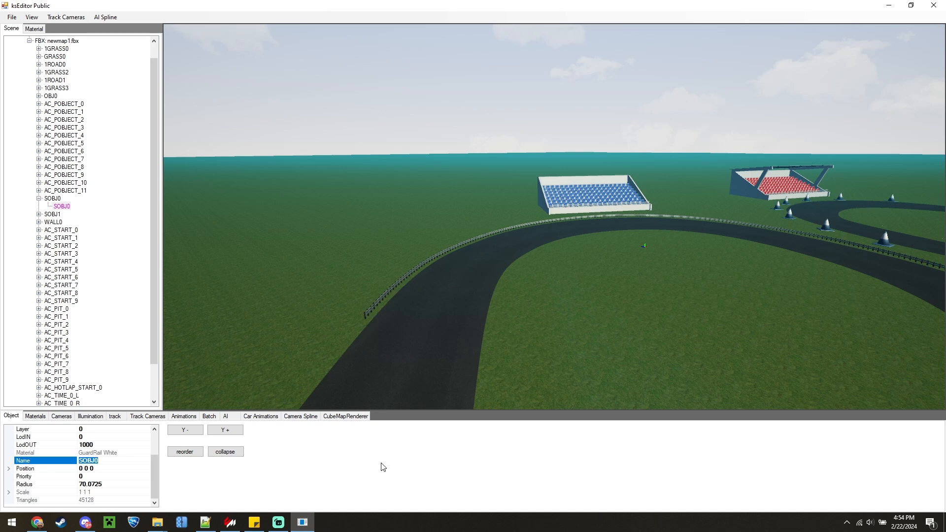
type("1WALL_001")
key("Return")
key("ctrl+c")
Rename the WALL0 concrete wall mesh around the inner hairpin as 1WALL_001
right_click_drag(247, 253, 546, 232)
left_click(556, 235)
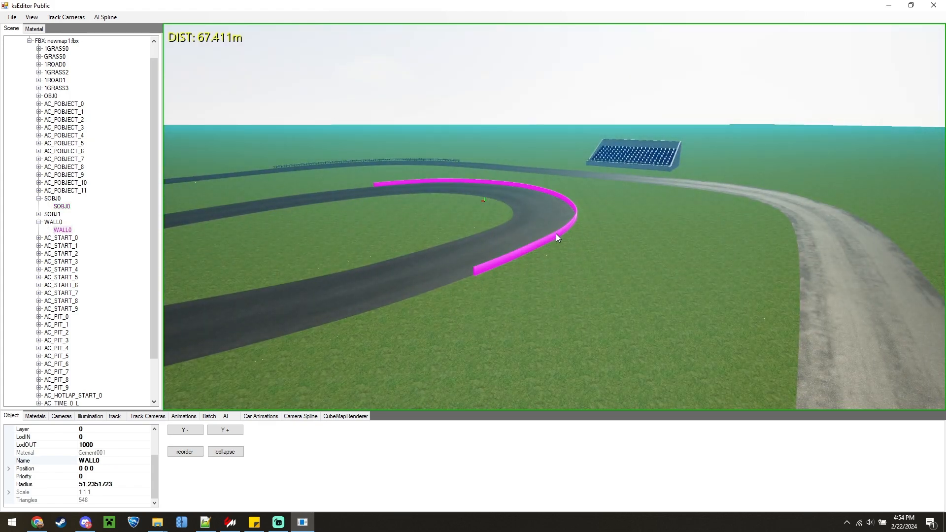
left_click(92, 459)
double_click(92, 459)
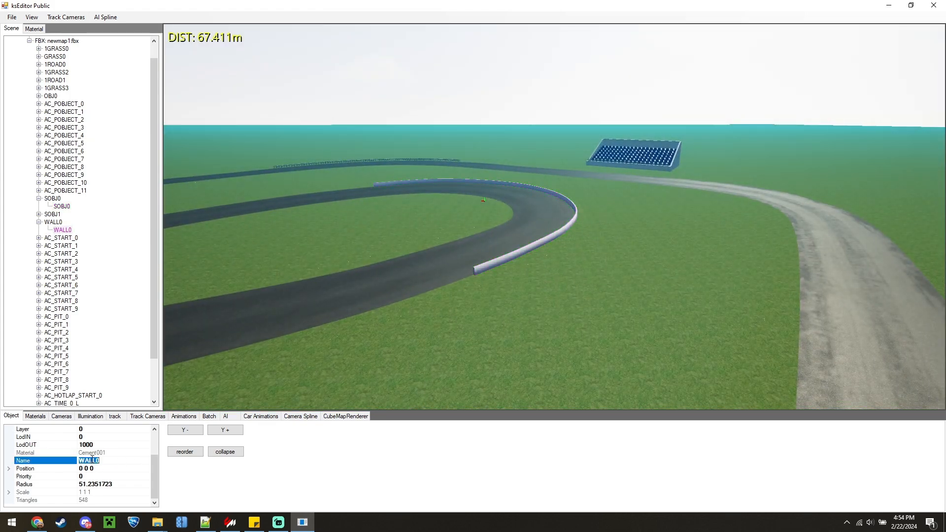
key("ctrl+v")
Rename the OBJ0 grandstand mesh as 1WALL_001 and select the blue grandstand to check its name
right_click_drag(564, 314, 454, 255)
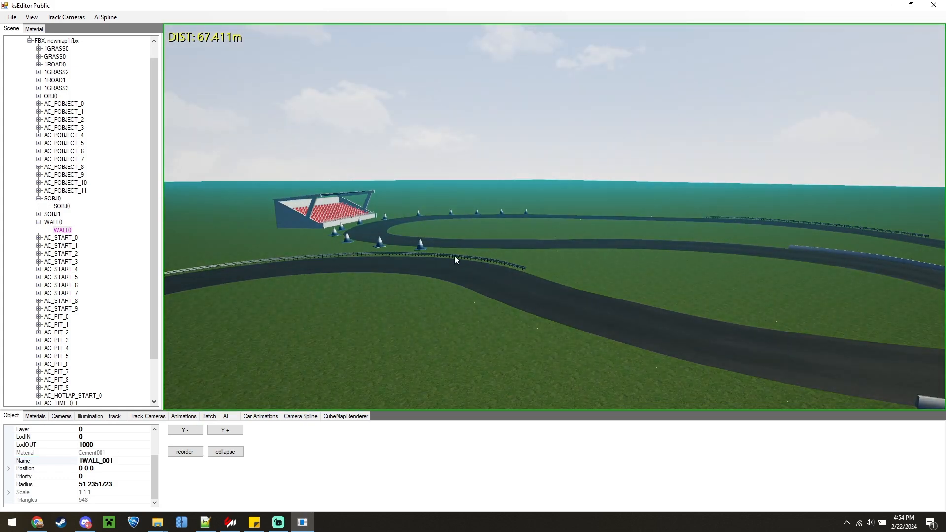
left_click(329, 218)
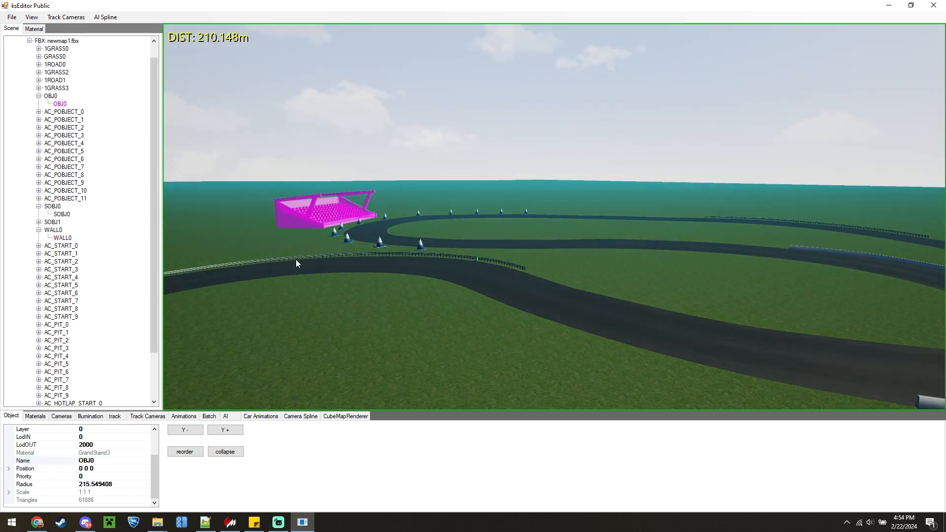
left_click(90, 460)
double_click(90, 460)
key("ctrl+v")
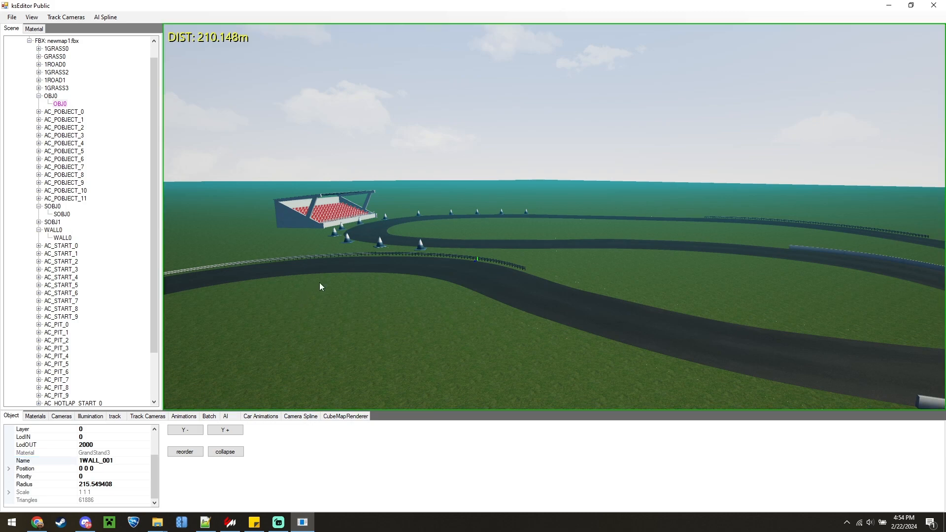
right_click_drag(319, 283, 355, 212)
left_click(464, 134)
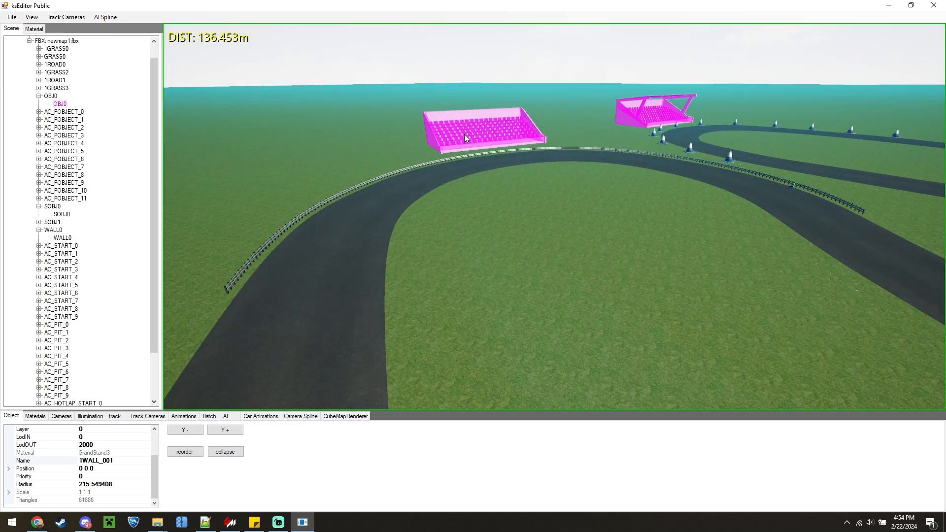
Rename the SOBJ1 guardrail mesh beside the far bend as 1WALL_001
right_click_drag(380, 179, 423, 179)
key("w")
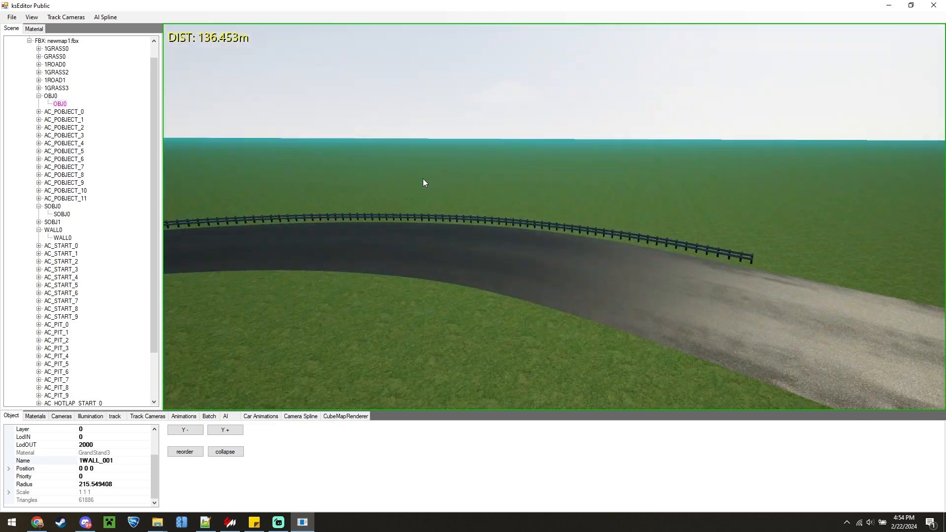
left_click(533, 224)
double_click(88, 461)
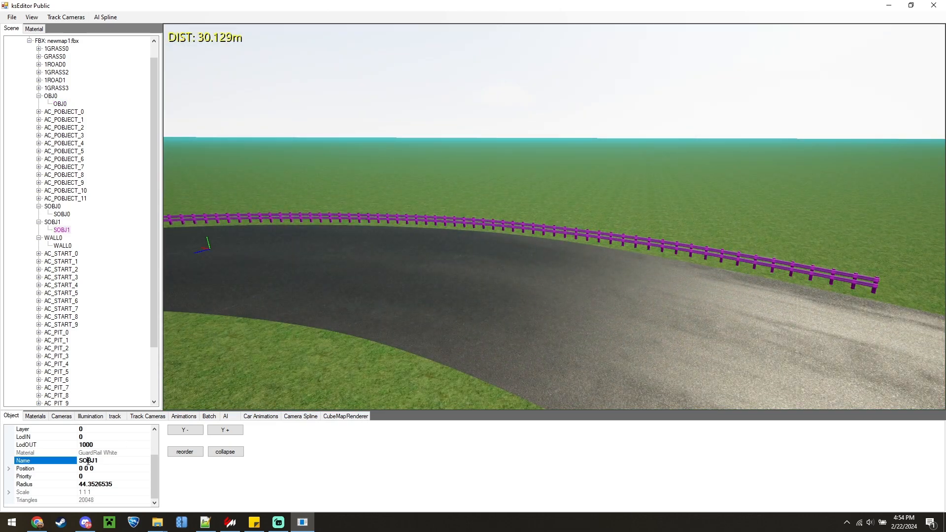
key("ctrl+v")
Fly over the scene to review the cones, grandstands, walls and overall track layout
right_click_drag(518, 255, 476, 272)
key("w")
key("s")
key("d")
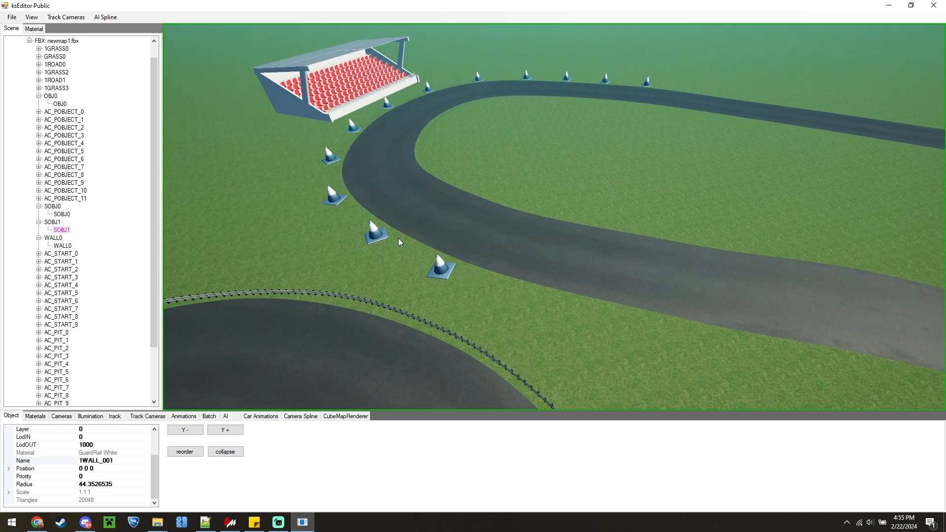
right_click_drag(501, 213, 531, 225)
key("s")
key("a")
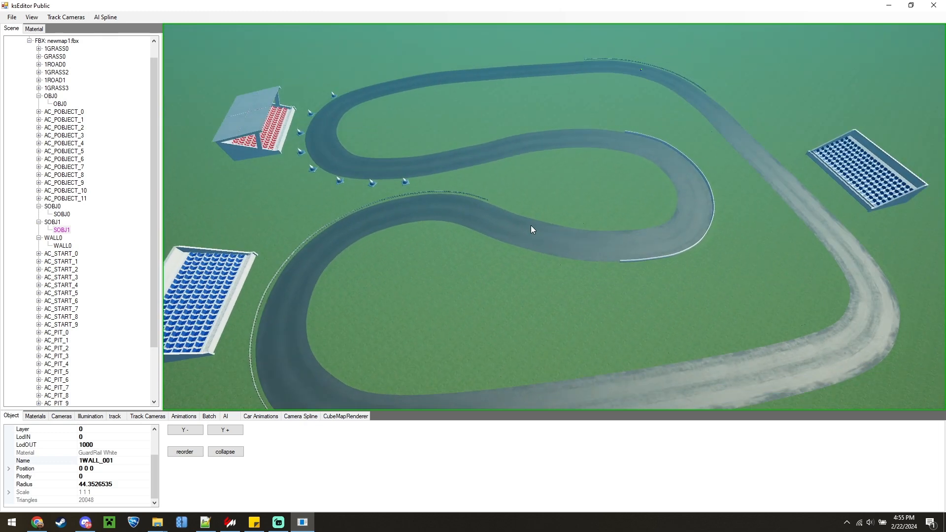
Save the scene as a track KN5 named newmap1 in the project's Export\newmap1 folder
left_click(12, 18)
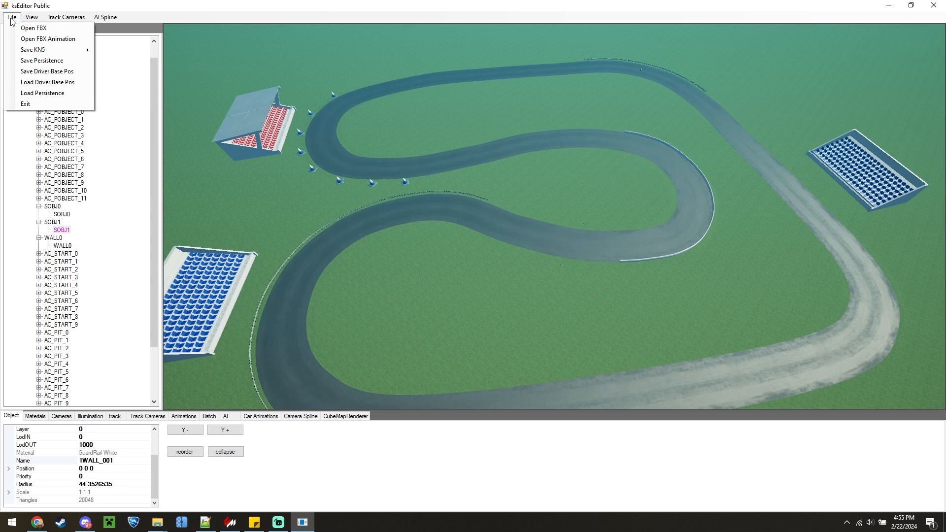
mouse_move(33, 51)
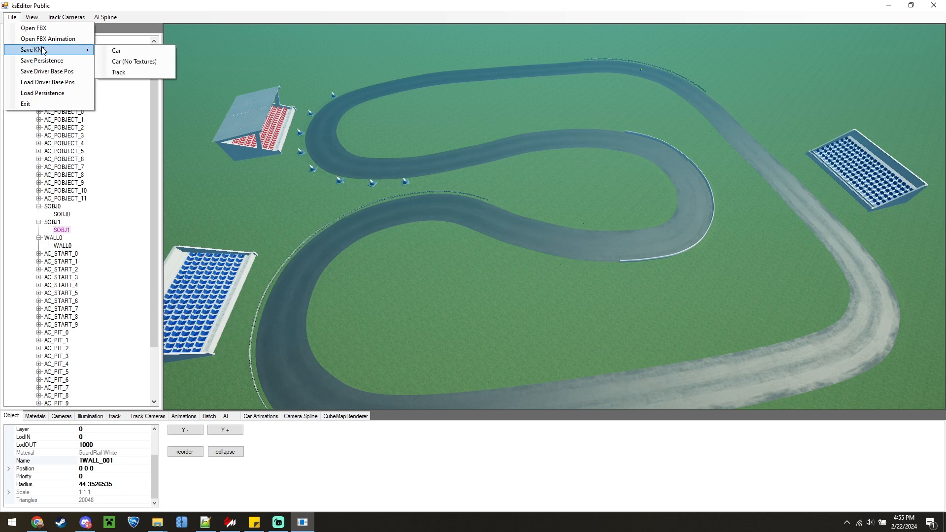
left_click(131, 72)
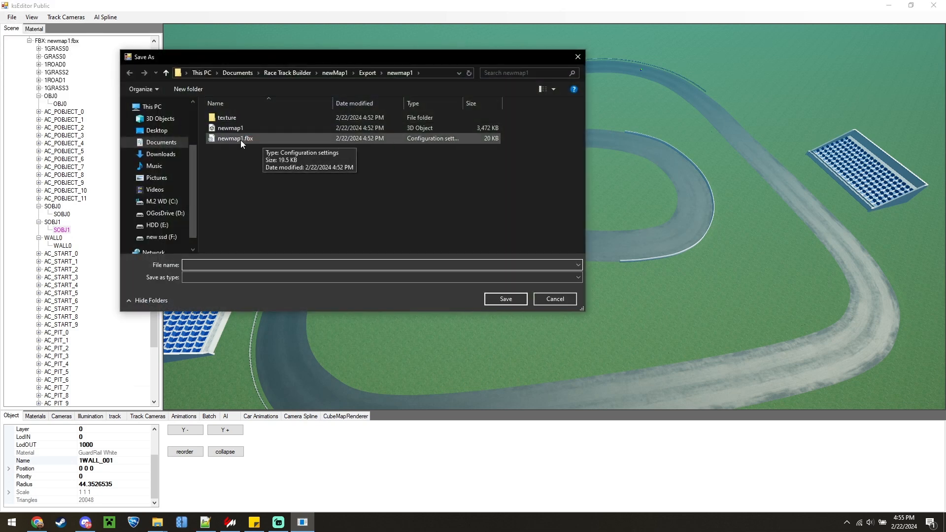
left_click(240, 139)
left_click(238, 265)
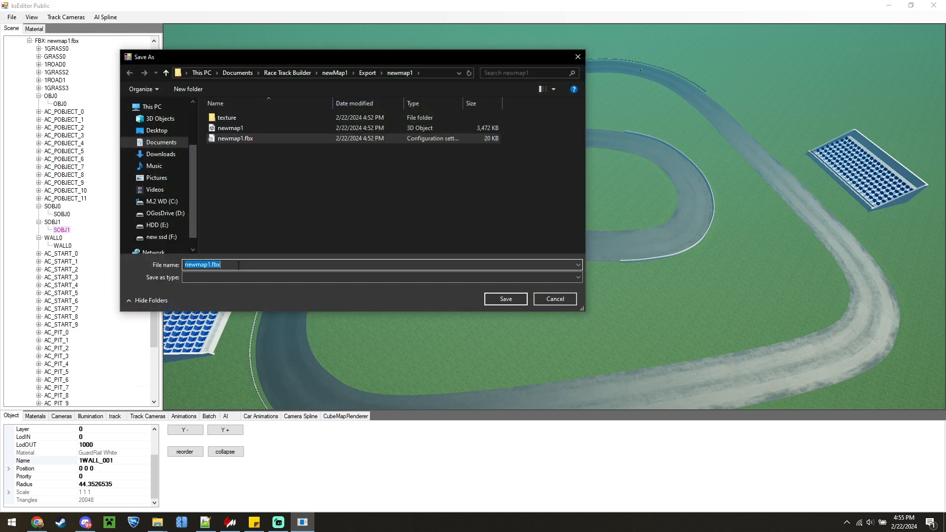
left_click(239, 265)
key("BackSpace")
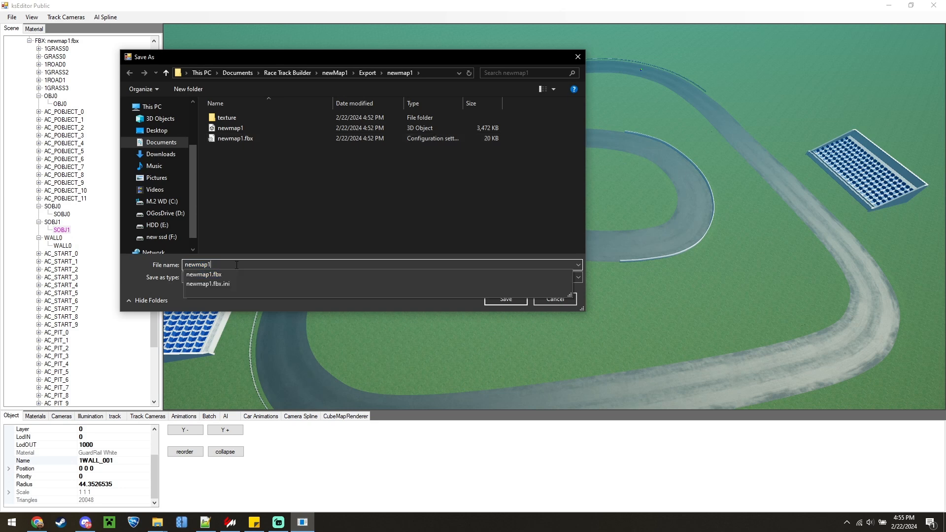
left_click(484, 300)
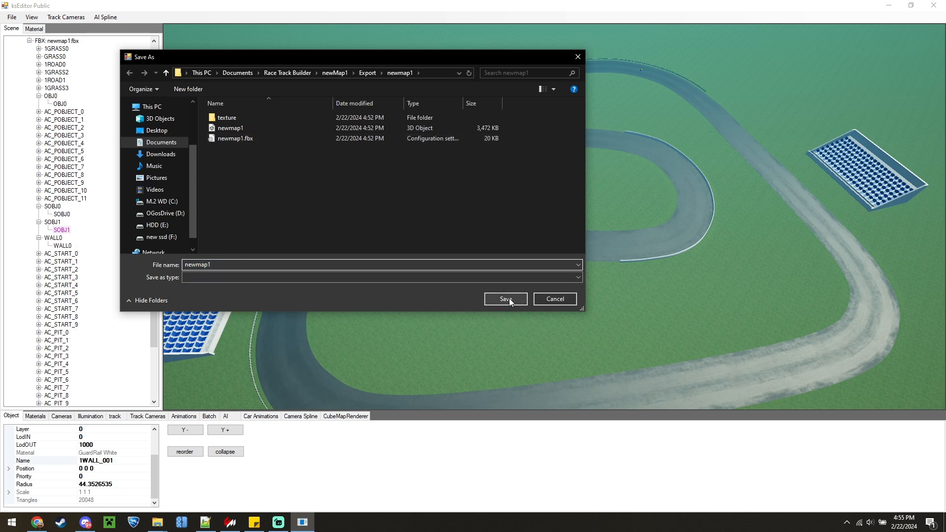
left_click(509, 299)
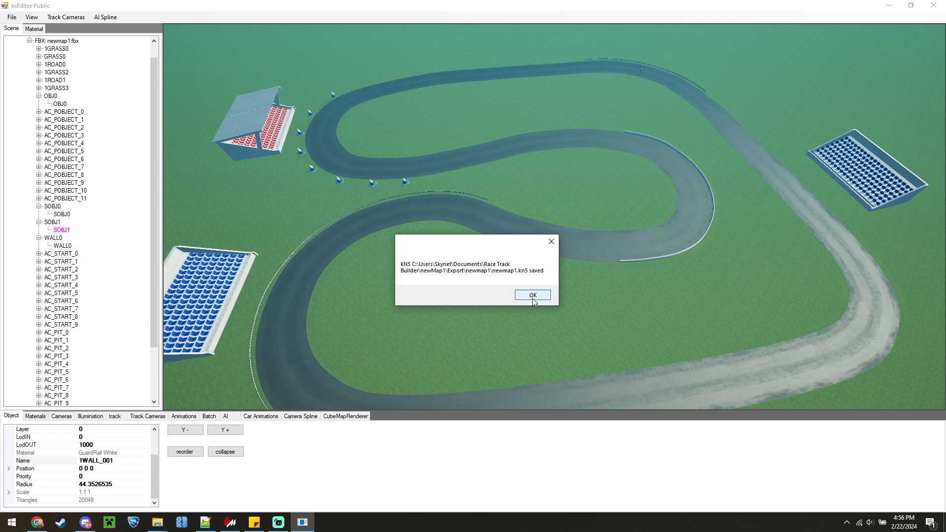
left_click(533, 296)
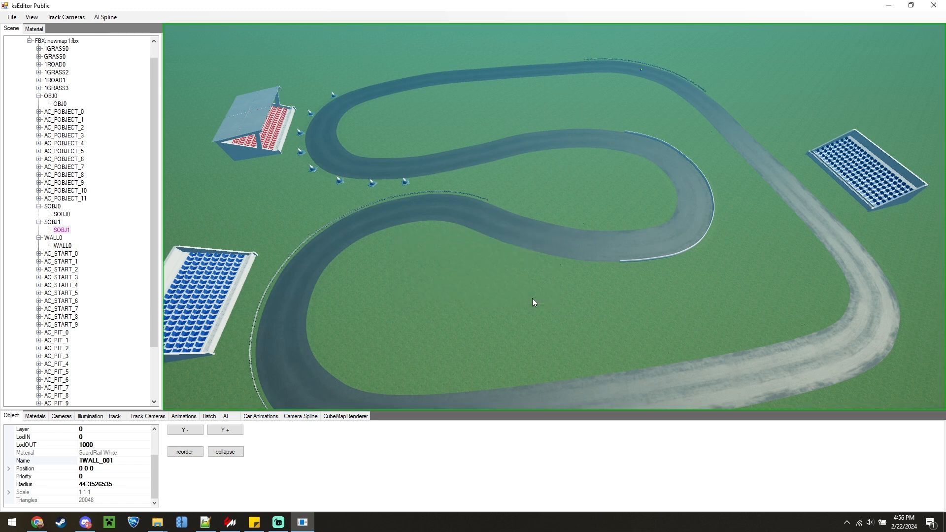
Close ksEditor and open the newMap1 project's Export\newmap1 folder in File Explorer
left_click(932, 6)
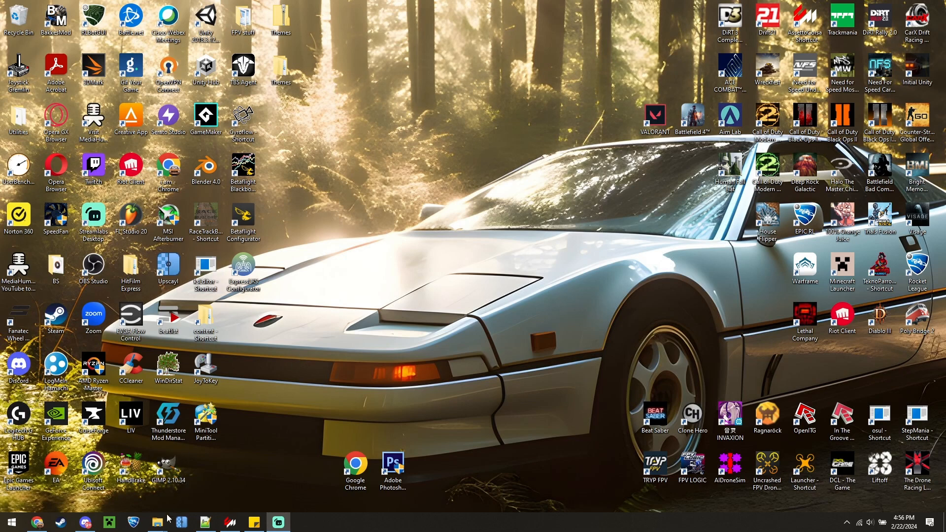
mouse_move(158, 525)
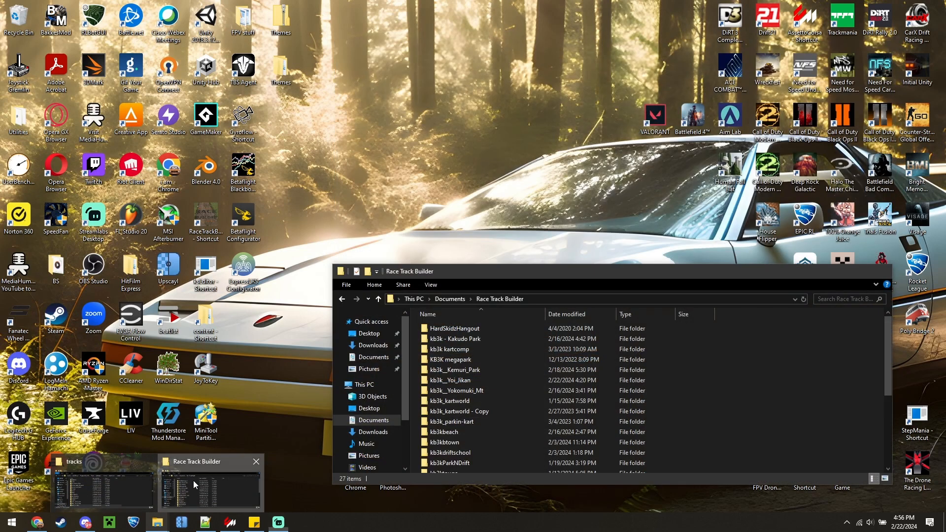
left_click(193, 480)
left_click_drag(545, 266, 517, 187)
scroll(435, 338, "down", 3)
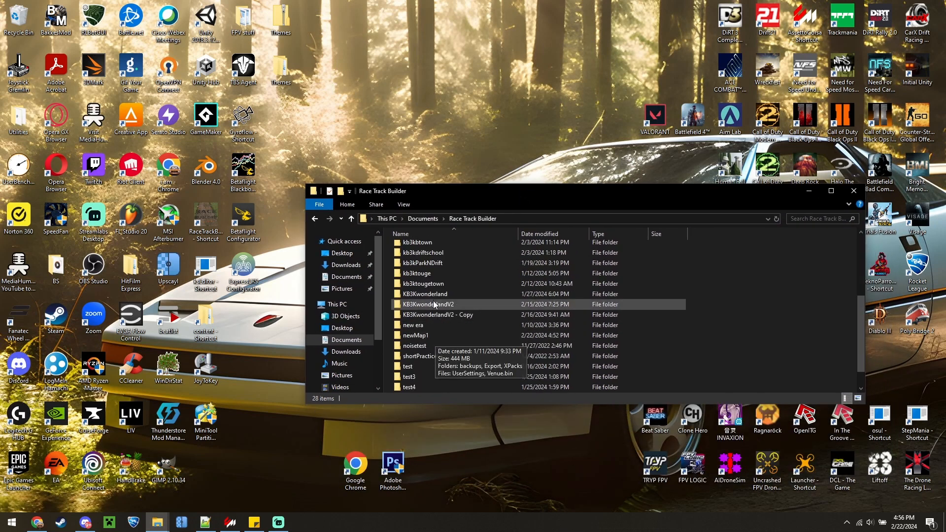
double_click(424, 335)
double_click(416, 260)
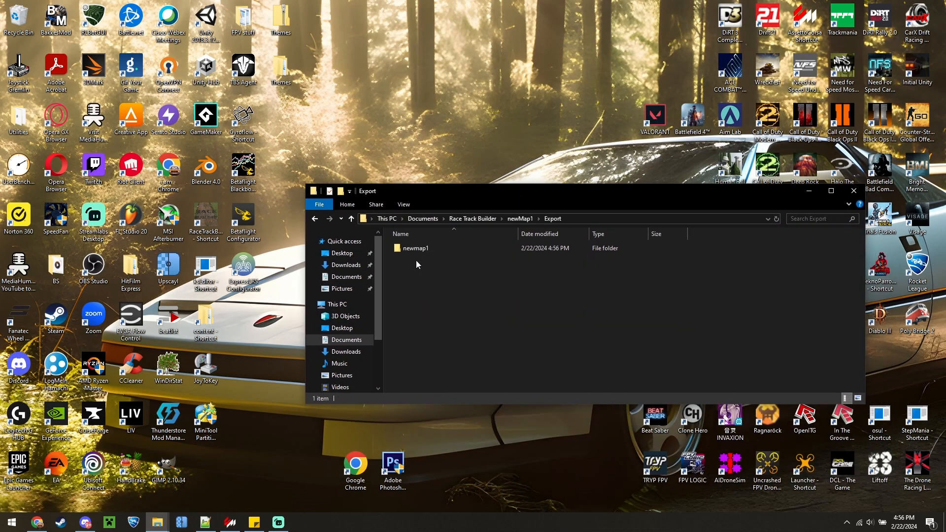
double_click(416, 247)
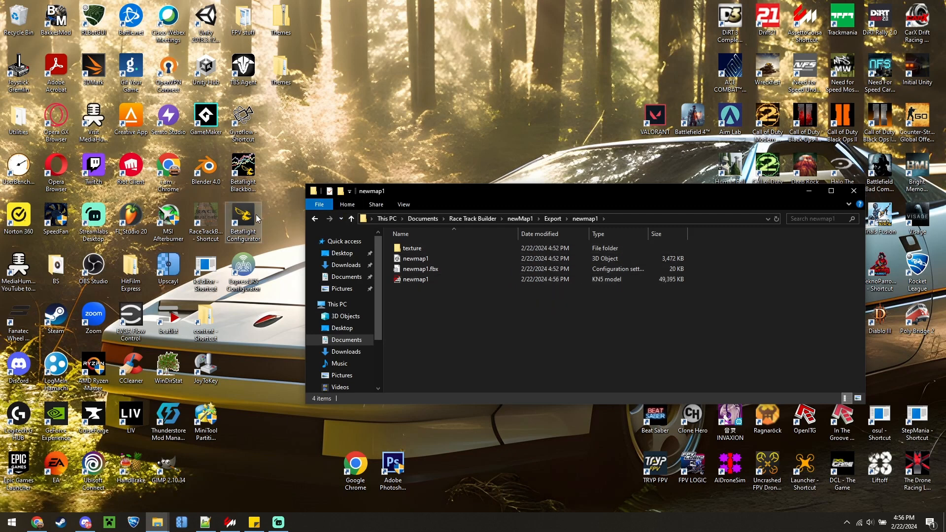
Open Assetto Corsa's content\tracks folder in a second Explorer window arranged above the newmap1 export folder
double_click(205, 318)
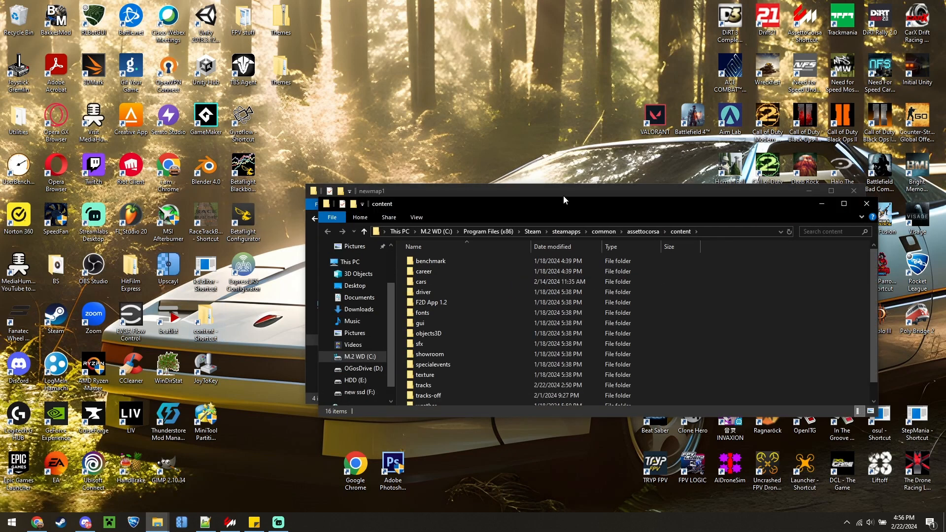
left_click_drag(572, 202, 623, 8)
left_click(605, 351)
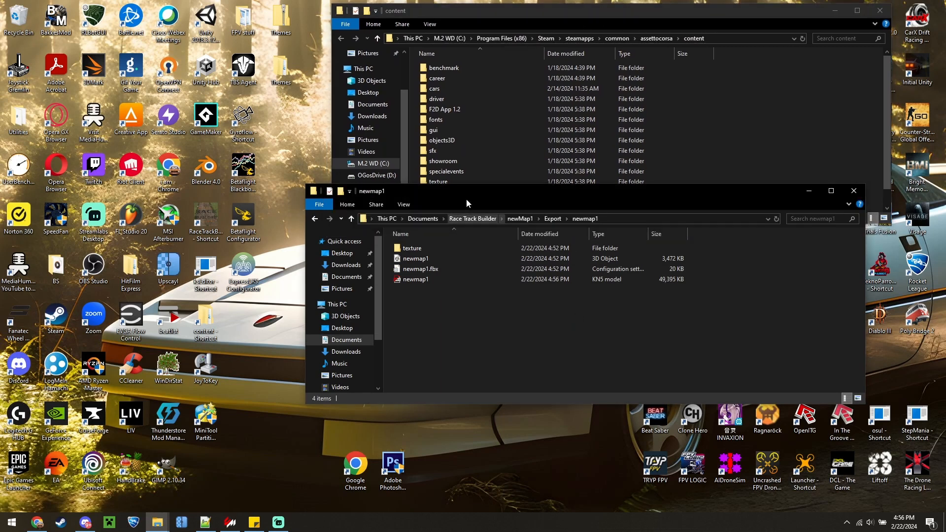
left_click_drag(477, 188, 505, 249)
left_click(440, 193)
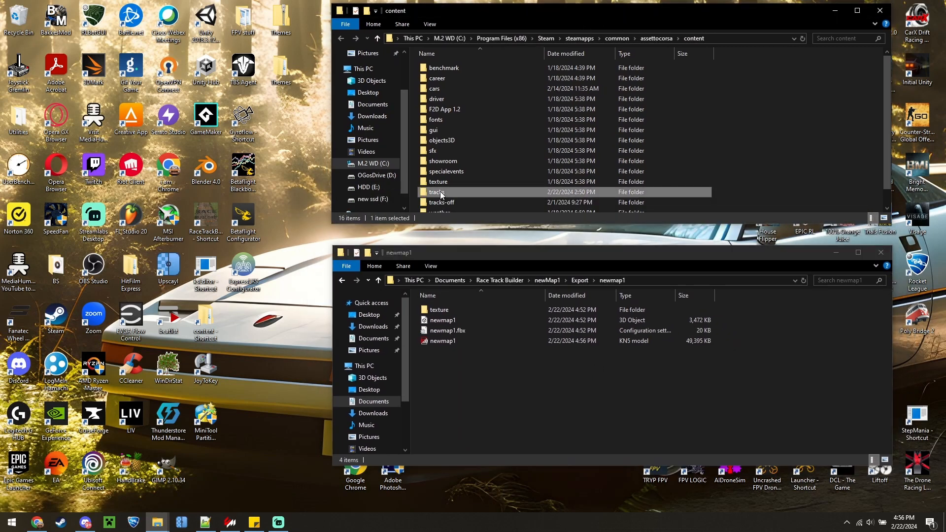
double_click(440, 193)
scroll(483, 138, "down", 3)
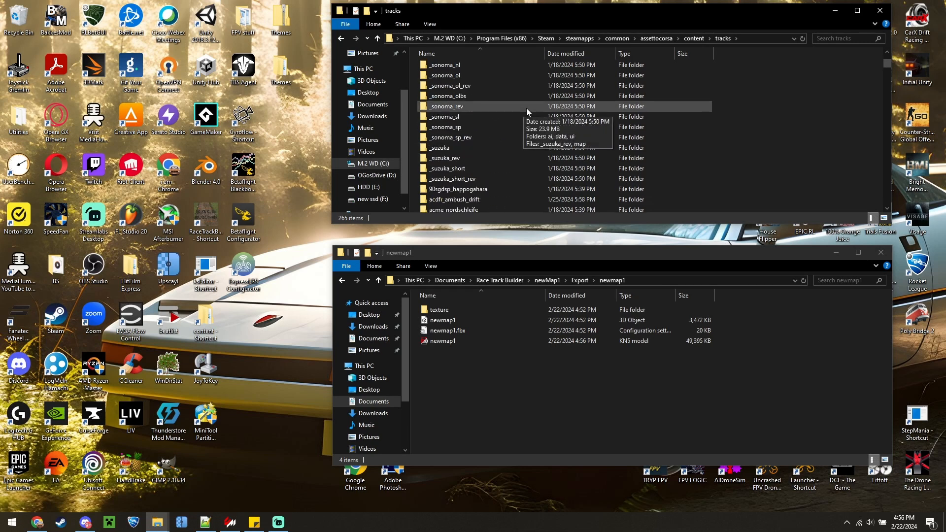
Open the Empty Track Template folder under Support\Assetto Corsa in the Race Track Builder installation directory
left_click(205, 213)
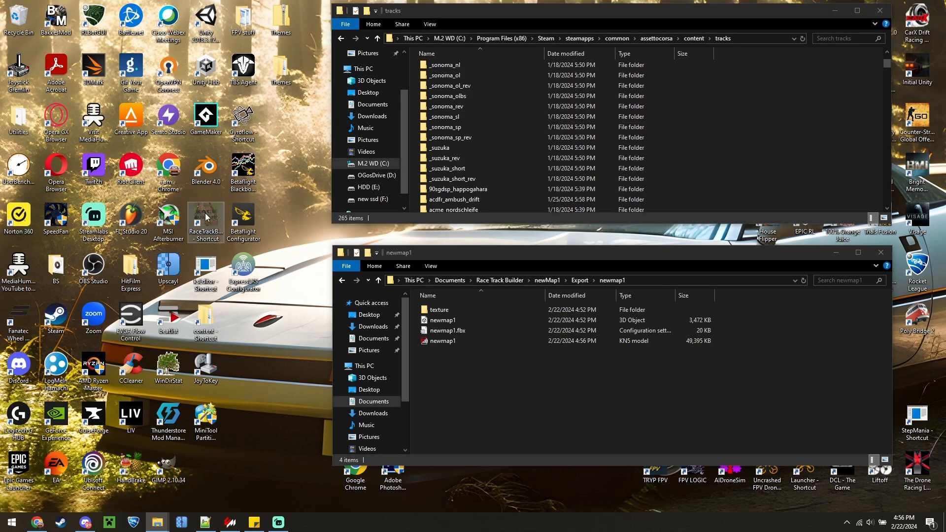
right_click(205, 212)
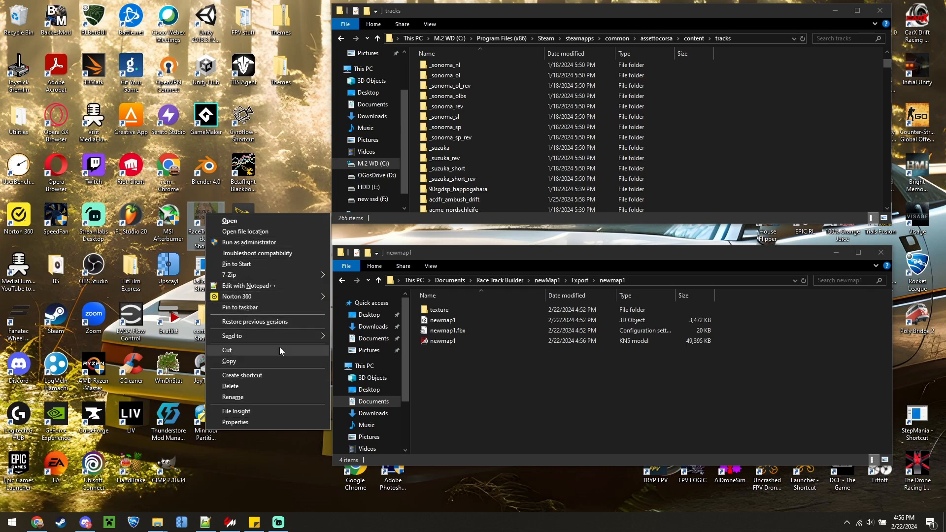
left_click(242, 232)
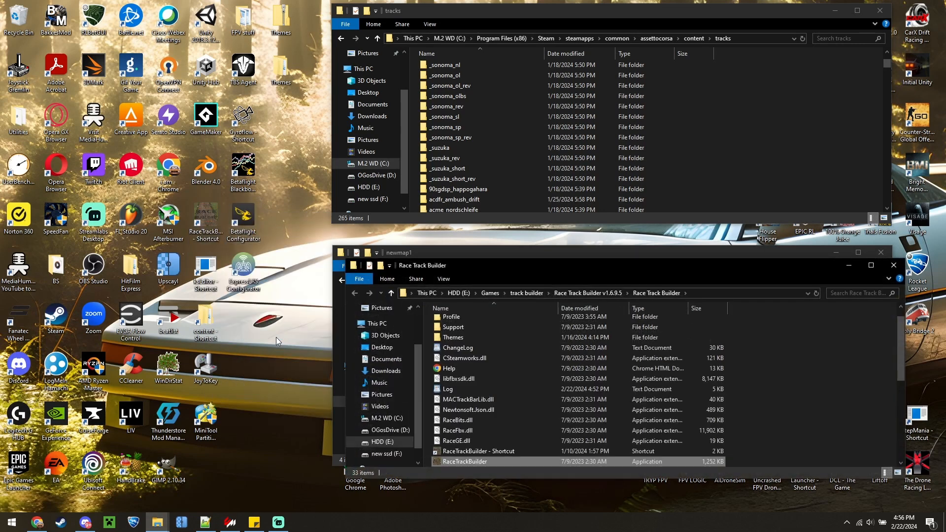
scroll(591, 399, "up", 1)
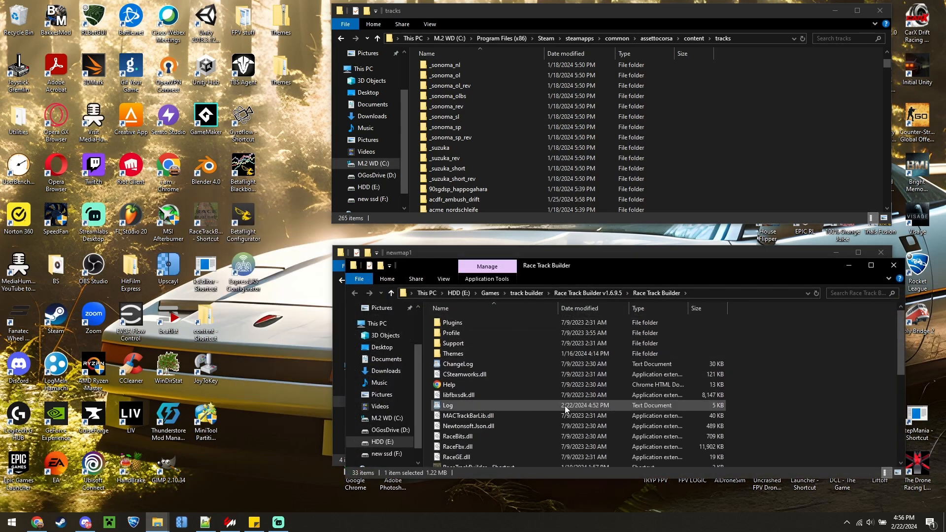
double_click(454, 344)
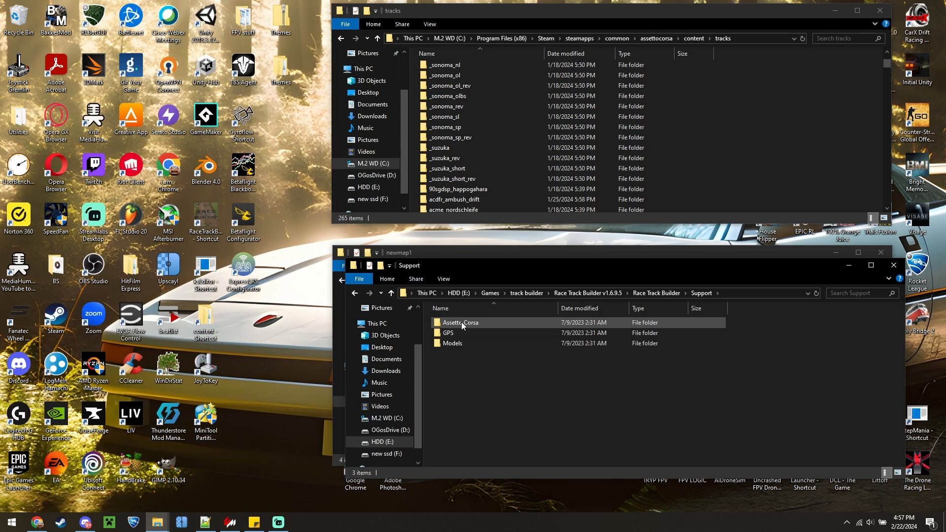
double_click(461, 321)
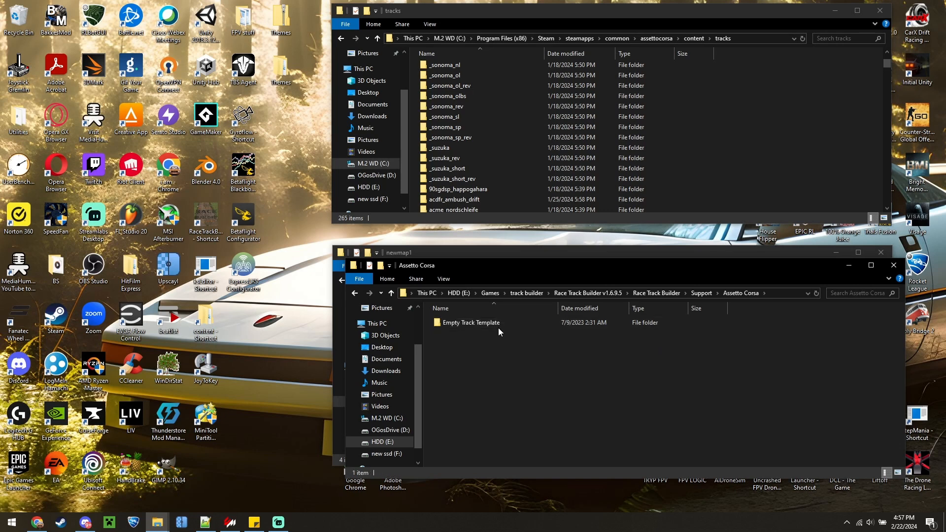
double_click(466, 324)
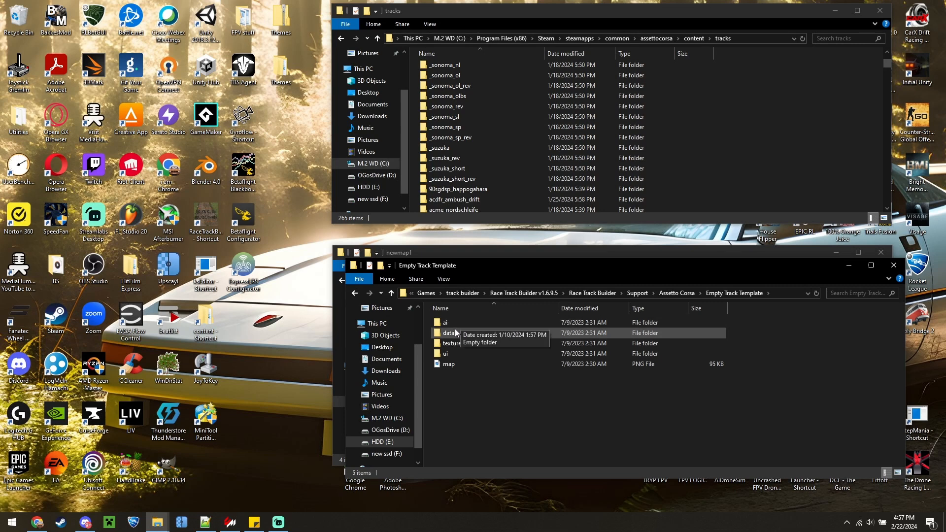
Copy the Empty Track Template folder from Support\Assetto Corsa into the game's content\tracks folder
left_click(677, 293)
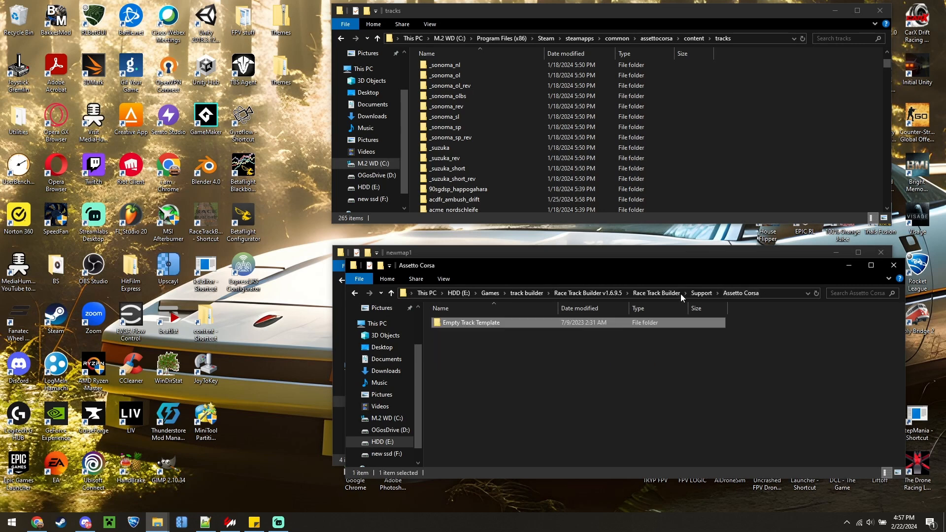
right_click(473, 324)
left_click(512, 268)
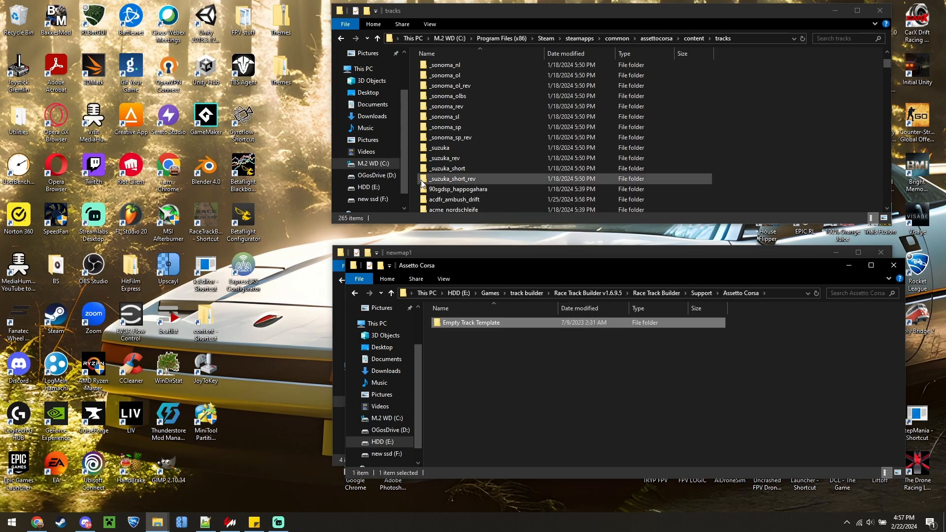
right_click(414, 174)
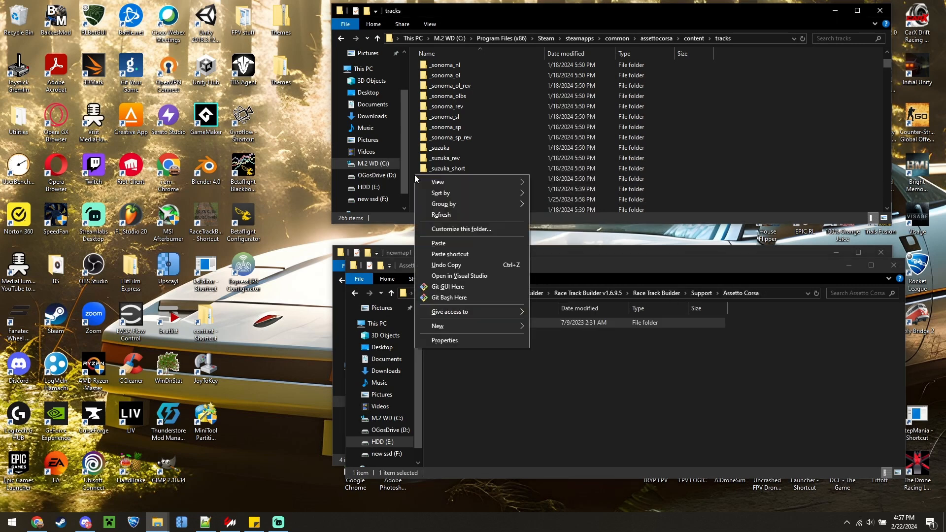
left_click(450, 243)
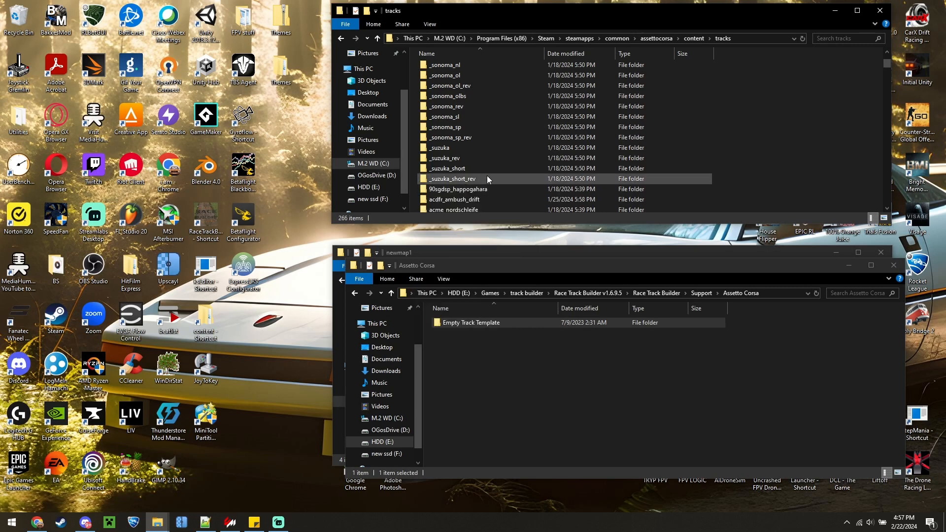
Rename the copied Empty Track Template folder in the tracks folder to newmap1, matching the exported track's name
mouse_move(466, 65)
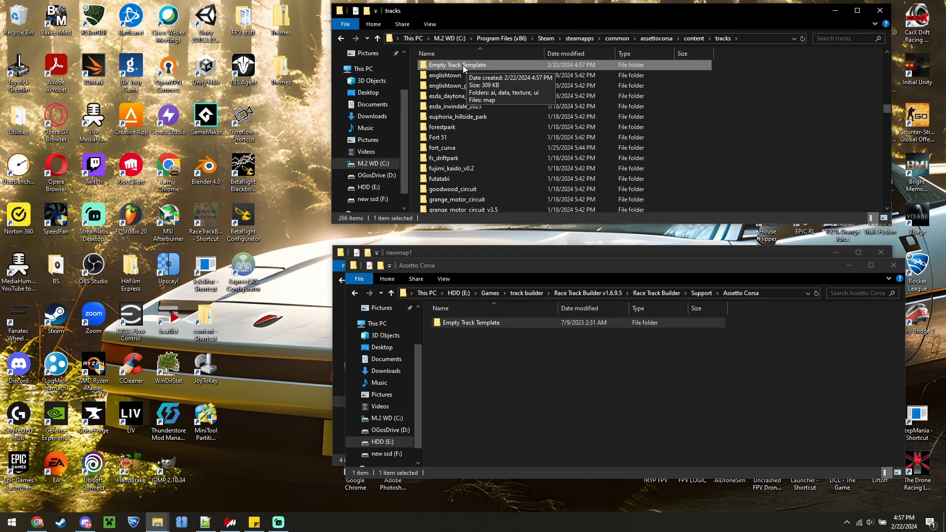
left_click(463, 65)
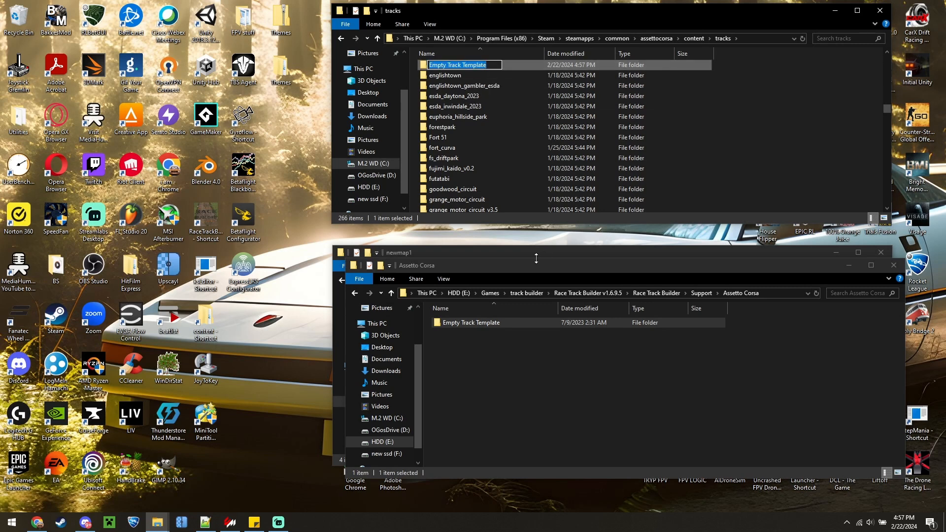
left_click_drag(524, 270, 524, 333)
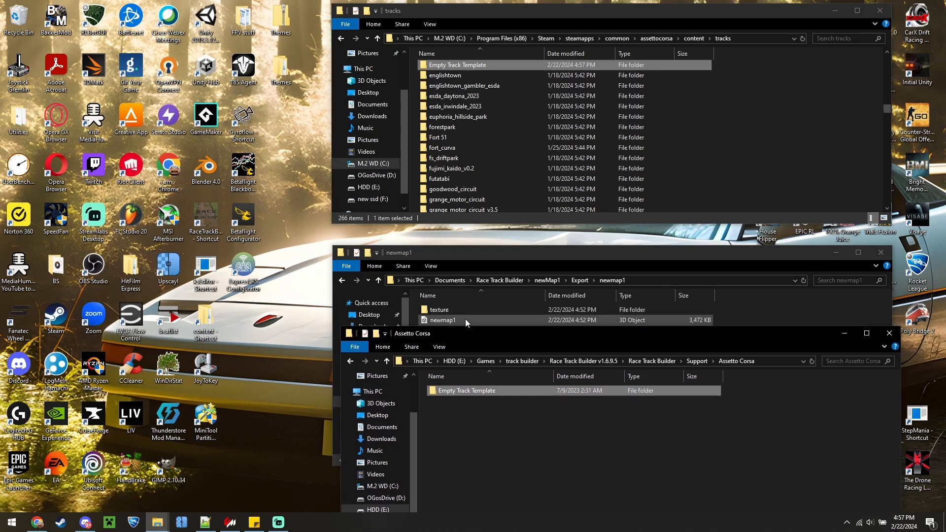
left_click(462, 65)
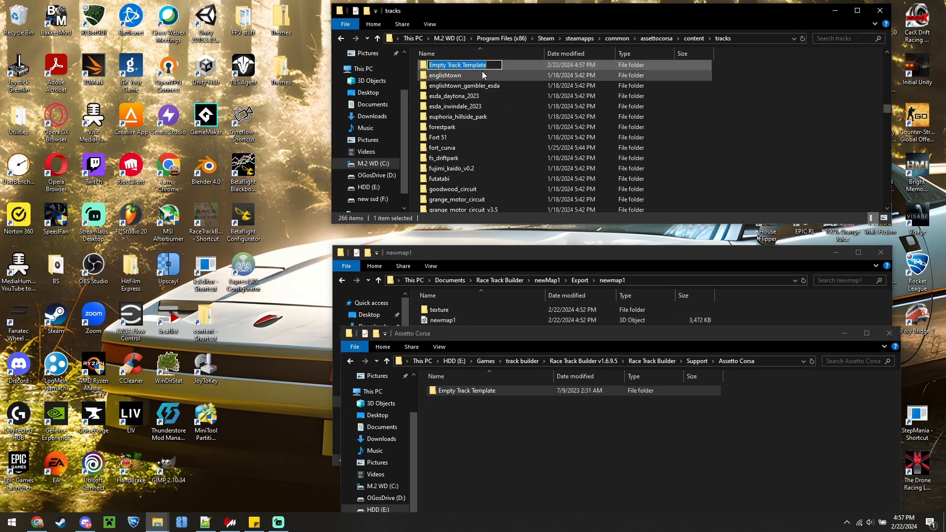
type("newmap1")
key("Return")
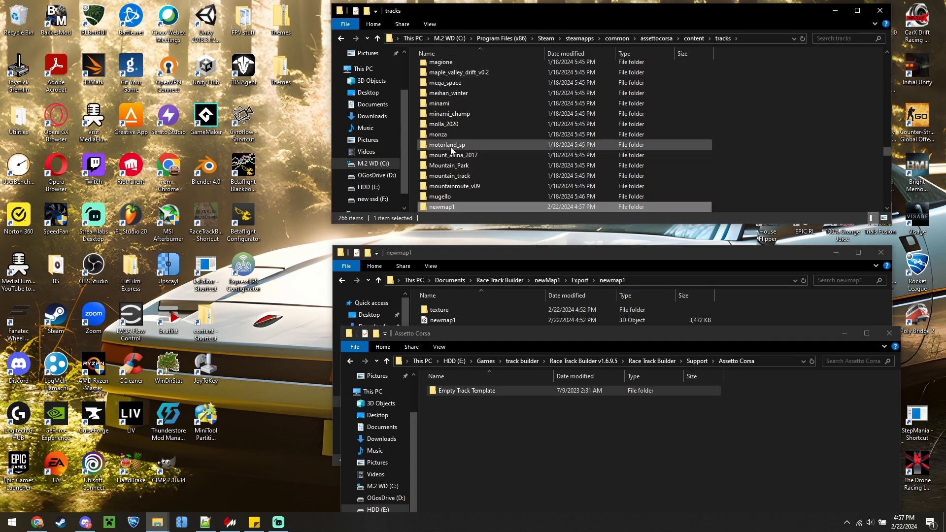
Copy the texture folder and all three newmap1 files from the project's Export\newmap1 folder into tracks\newmap1
double_click(457, 206)
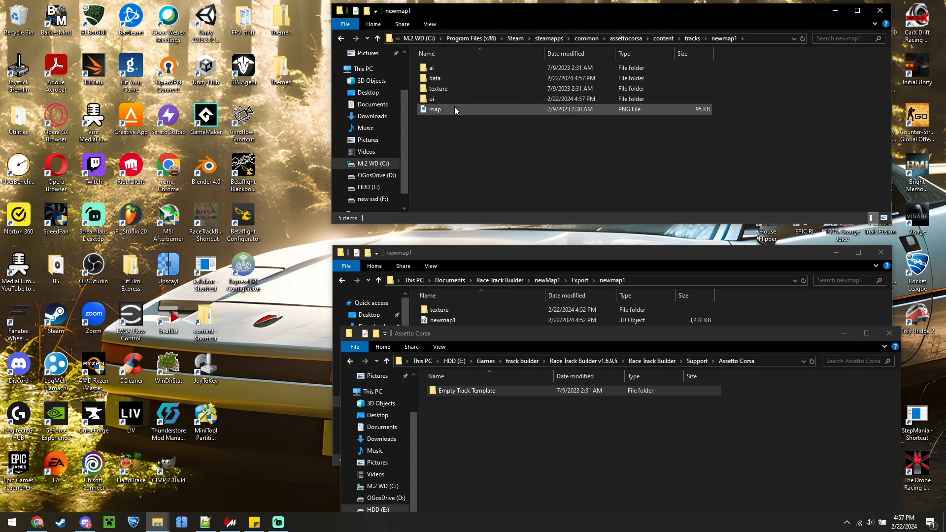
left_click_drag(468, 257, 477, 208)
left_click_drag(447, 309, 462, 259)
right_click(461, 283)
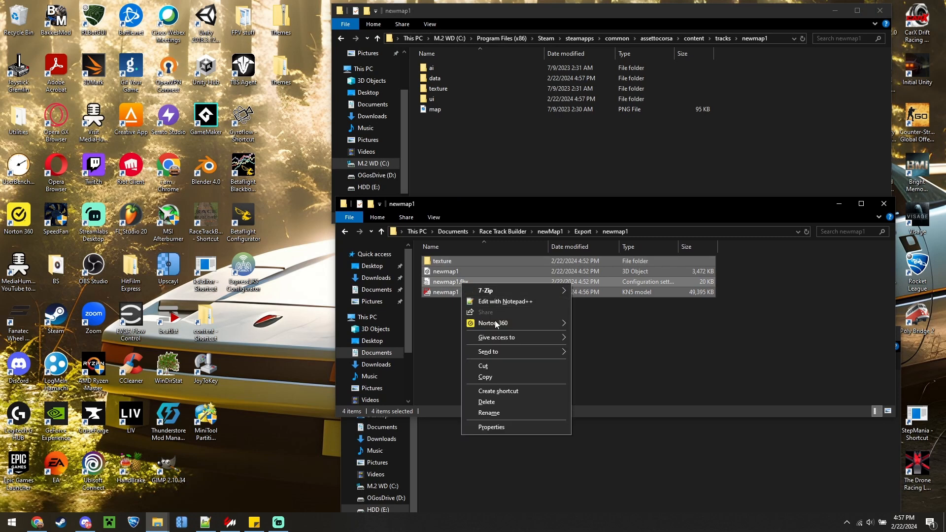
left_click(488, 377)
left_click(450, 140)
right_click(450, 140)
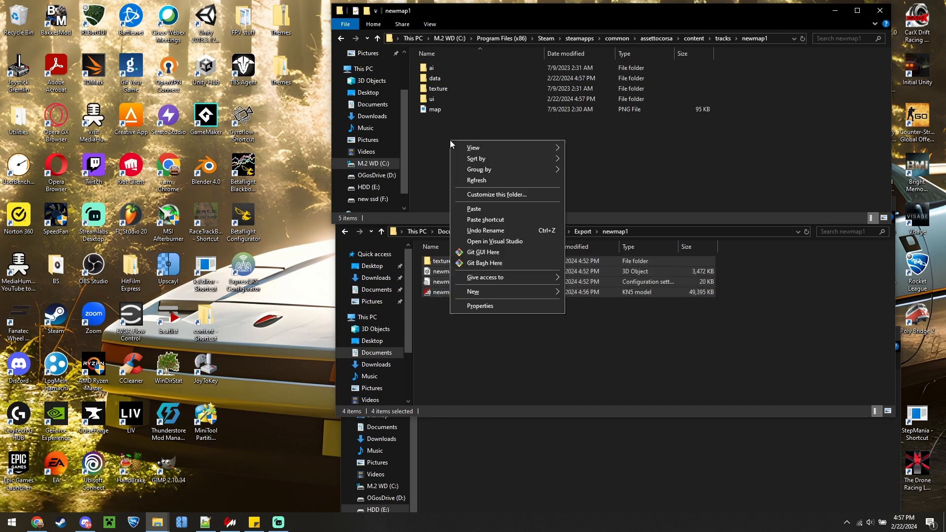
left_click(483, 209)
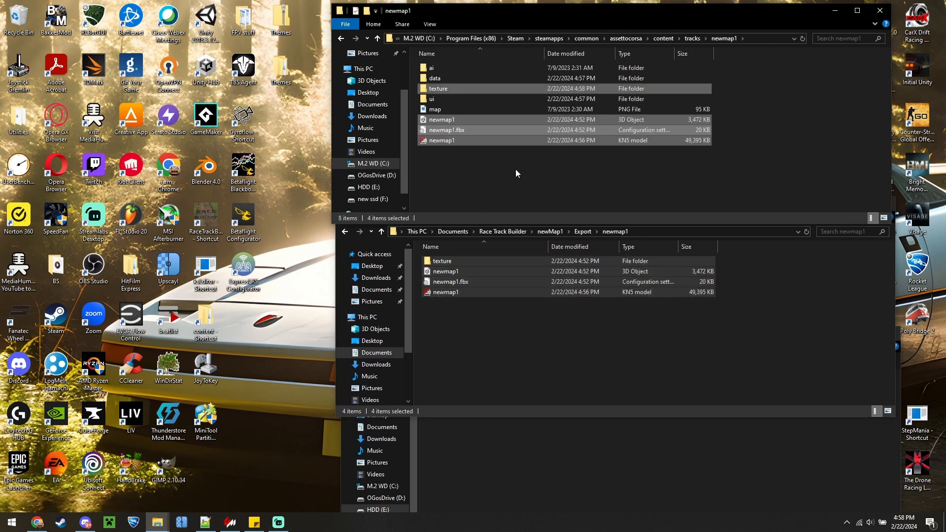
Check the texture folder inside tracks\newmap1 and delete the template's map PNG file
double_click(436, 90)
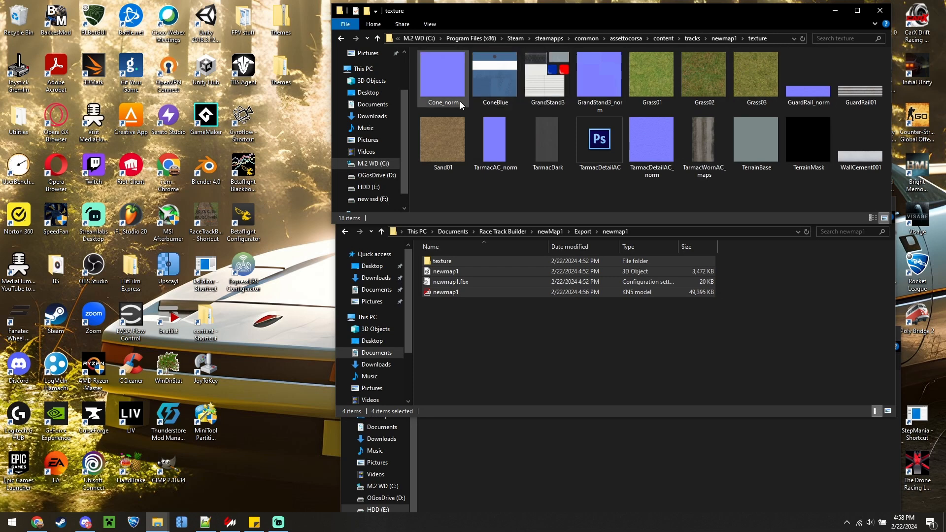
left_click(721, 37)
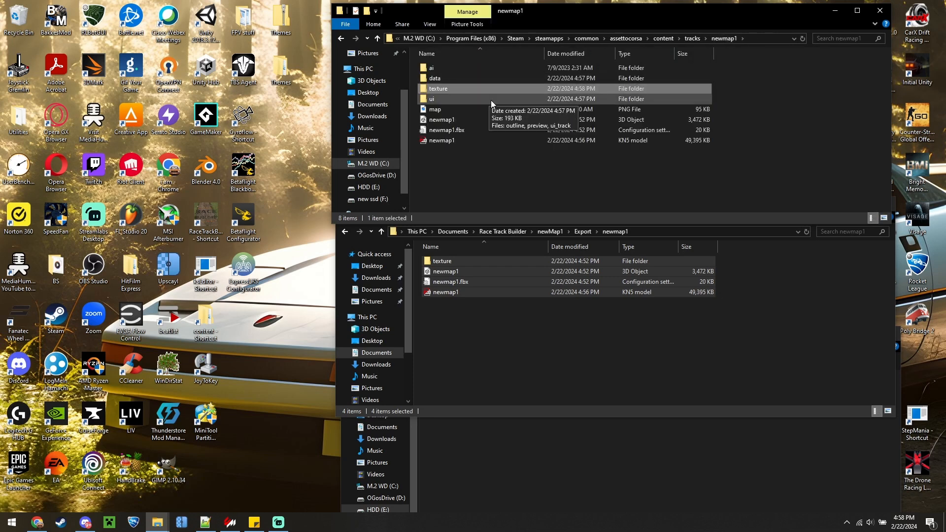
right_click(440, 109)
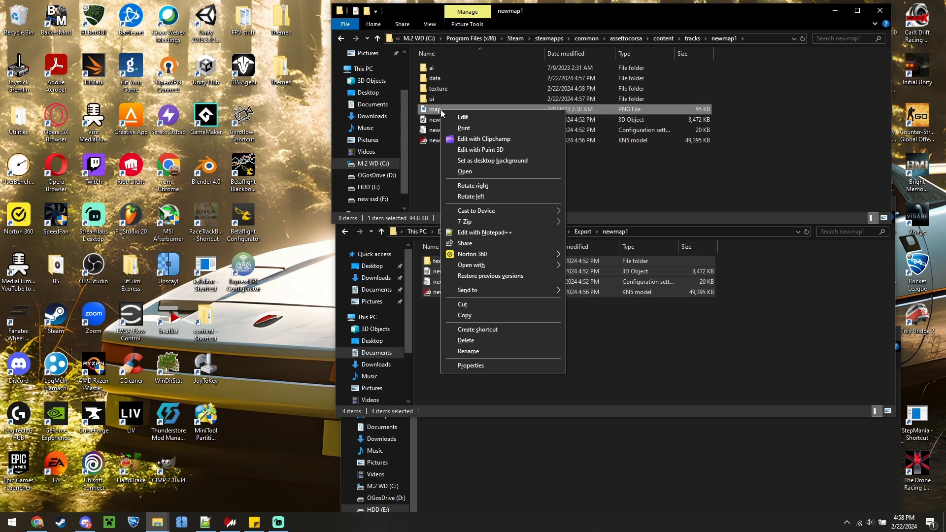
left_click(470, 340)
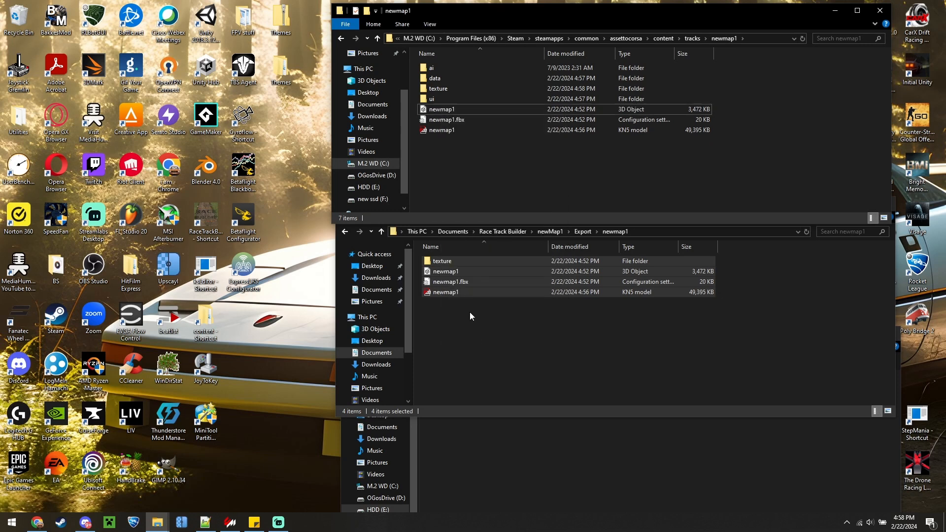
Open ui_track.json from the track's ui folder in Notepad++ and bring its window fully into view
double_click(446, 100)
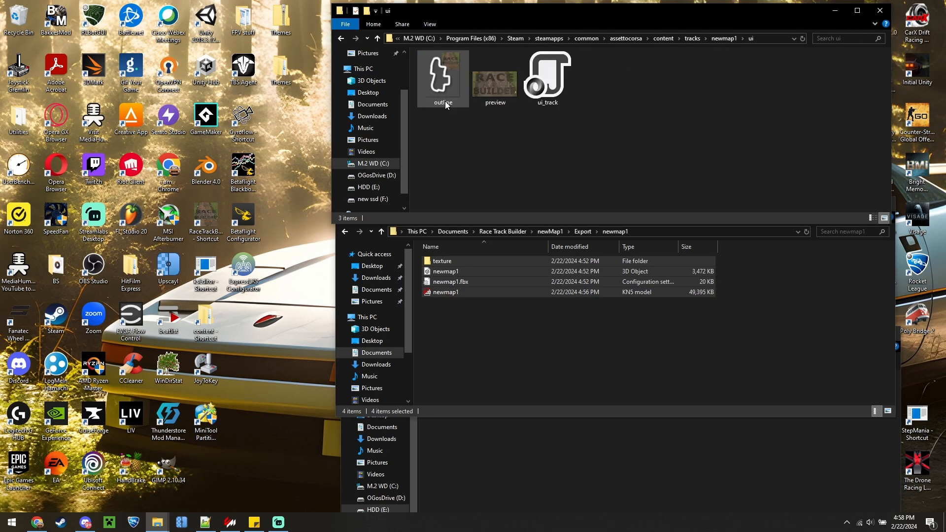
right_click(548, 80)
left_click(591, 109)
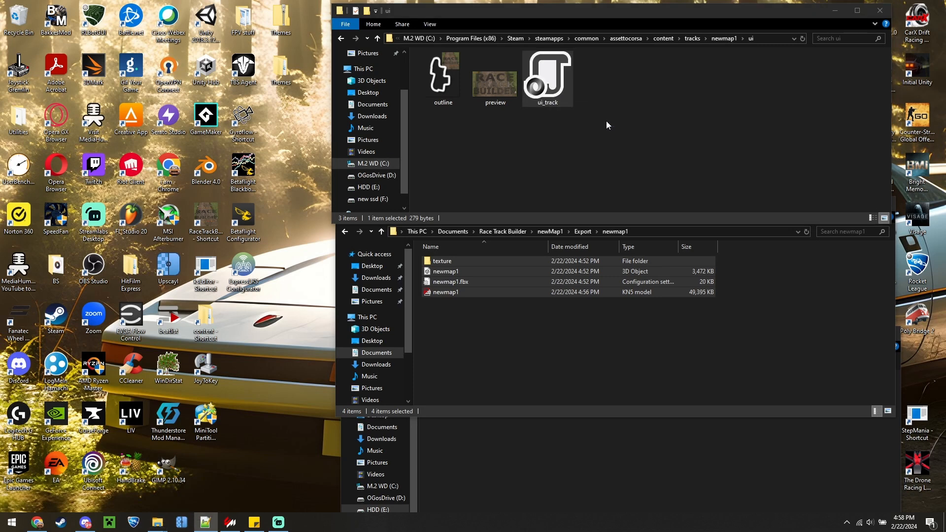
left_click_drag(945, 40, 645, 130)
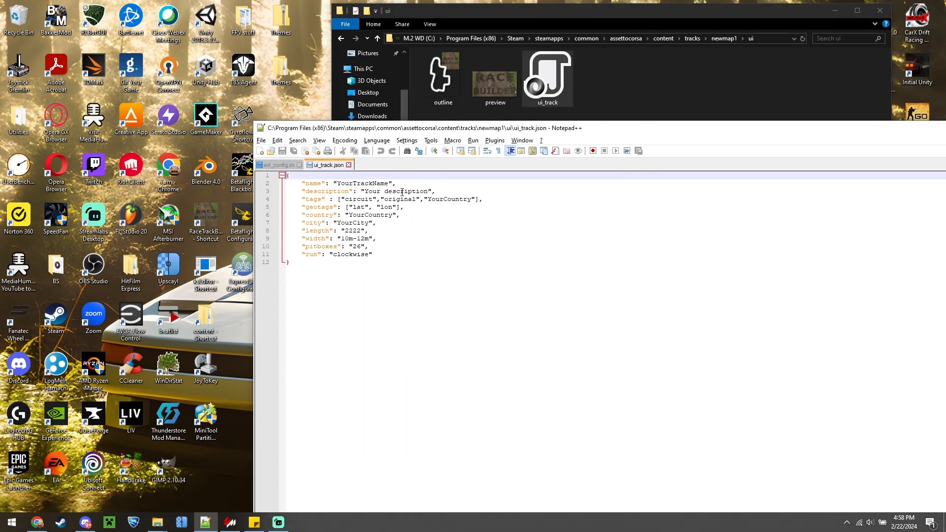
Set the track name to newmap1 and pitboxes to 99 in ui_track.json, save the file and close Notepad++
left_click_drag(389, 184, 336, 183)
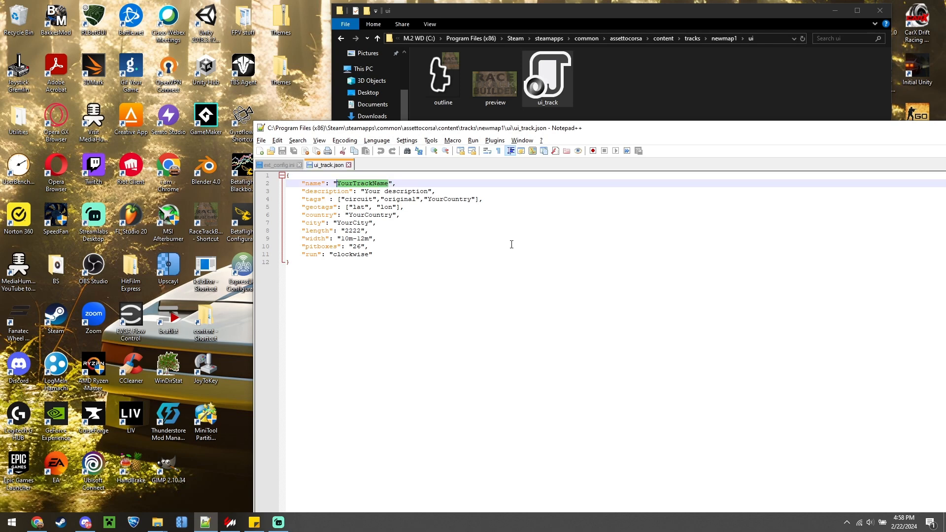
type("newmap1")
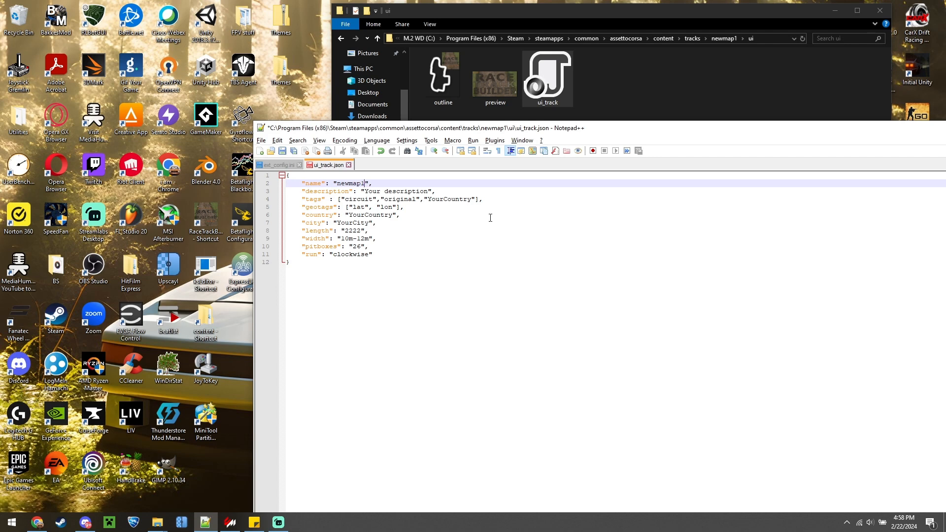
double_click(357, 246)
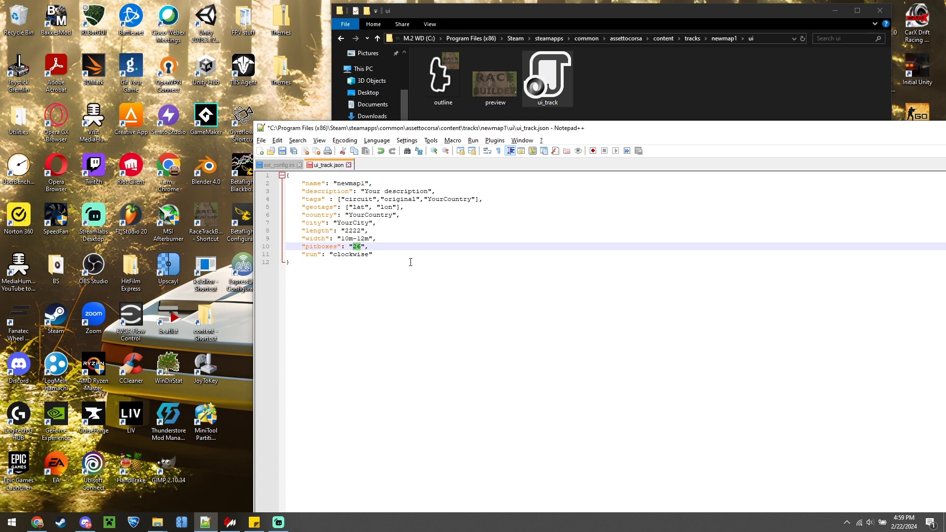
type("99")
left_click(283, 152)
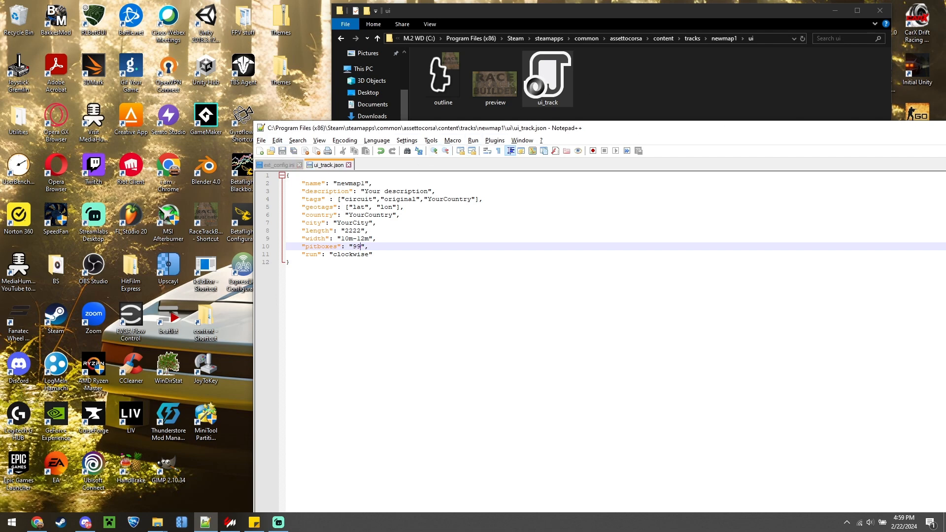
key("alt+F4")
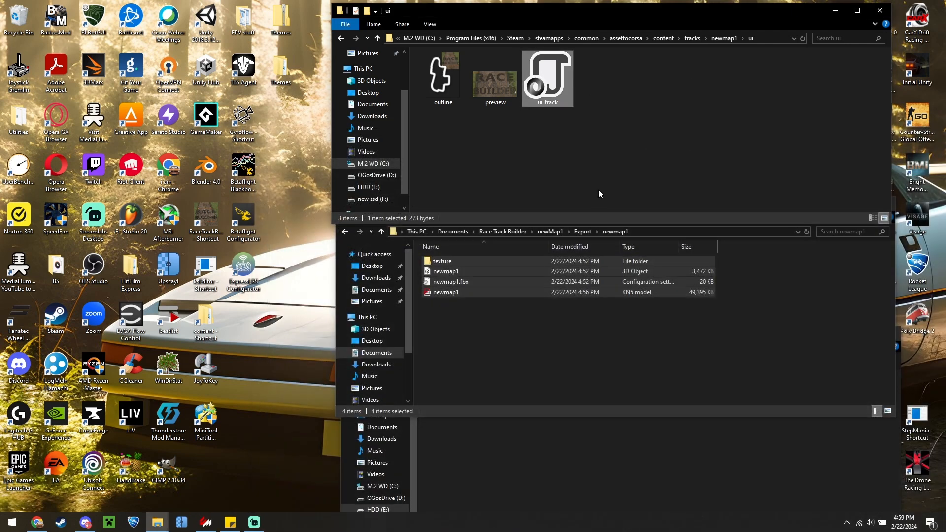
Delete the template's preview and outline images from the ui folder and return to the newmap1 folder
right_click(493, 85)
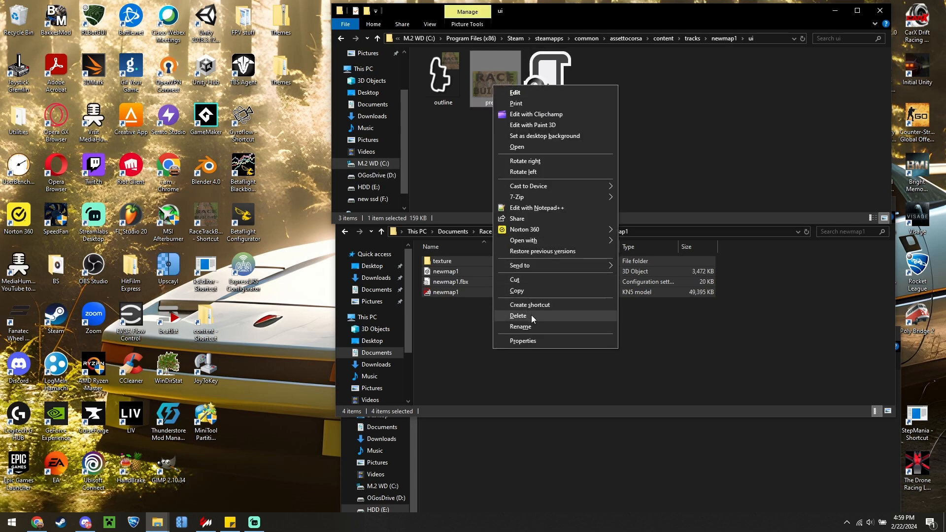
left_click(532, 315)
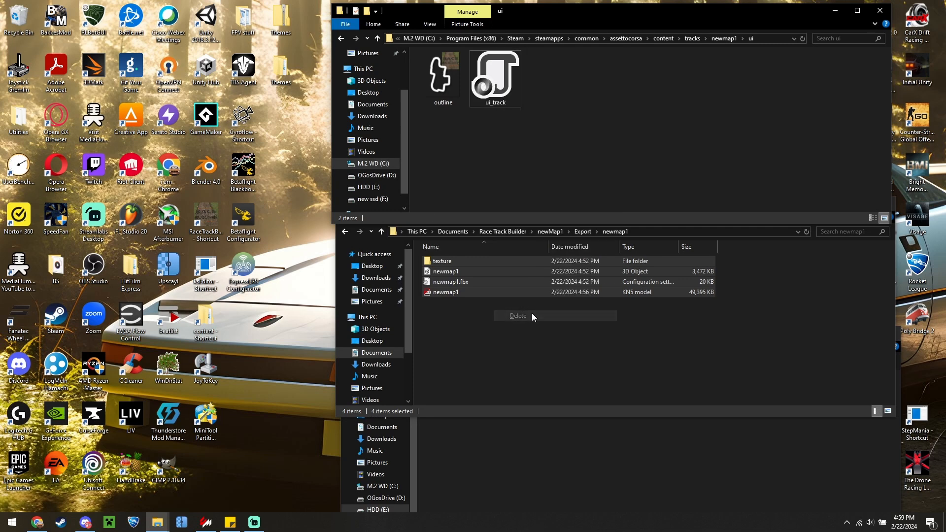
left_click(444, 79)
right_click(447, 81)
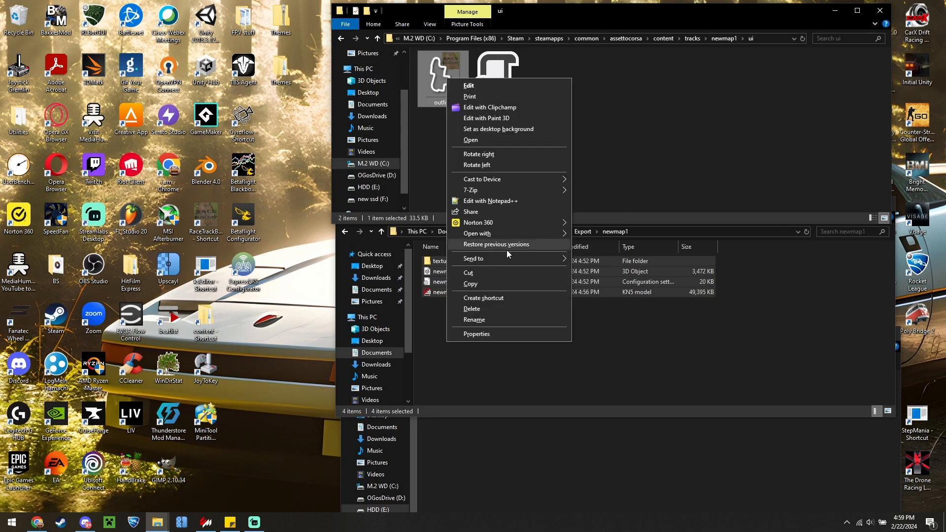
left_click(483, 306)
left_click(724, 38)
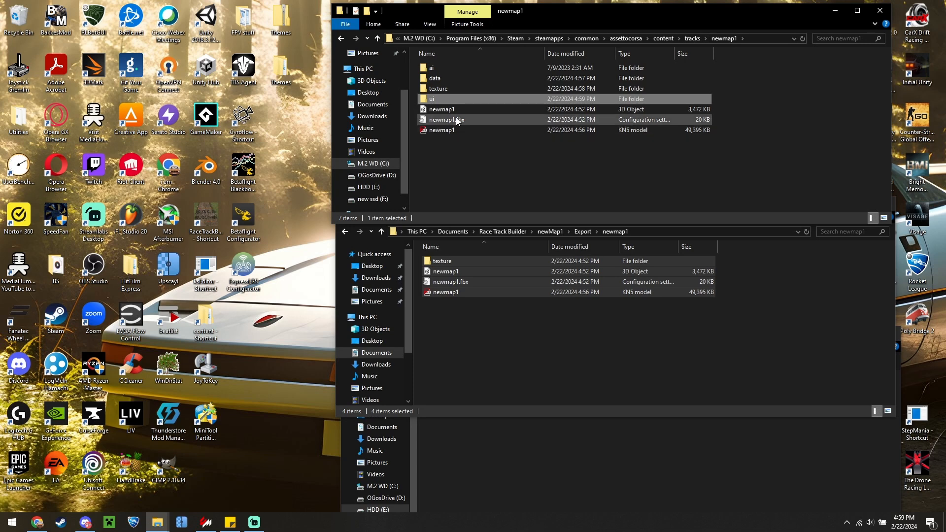
Switch to Content Manager, filter the tracks by "new", choose newmap1 for the practice session and open its track management page
left_click(207, 522)
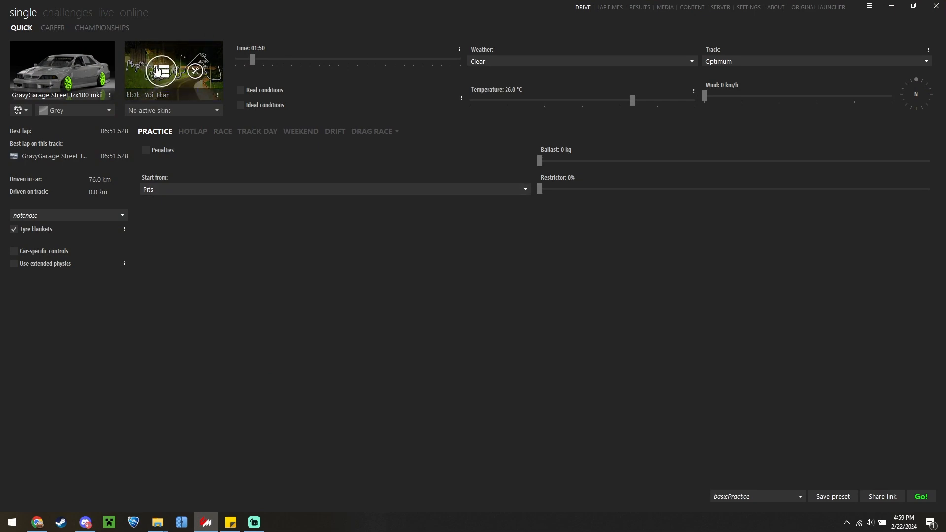
left_click(166, 70)
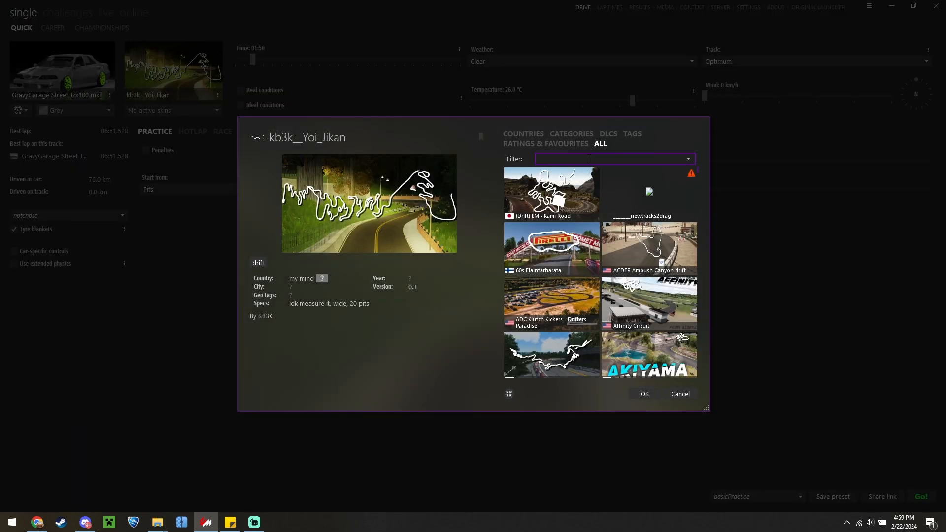
type("new")
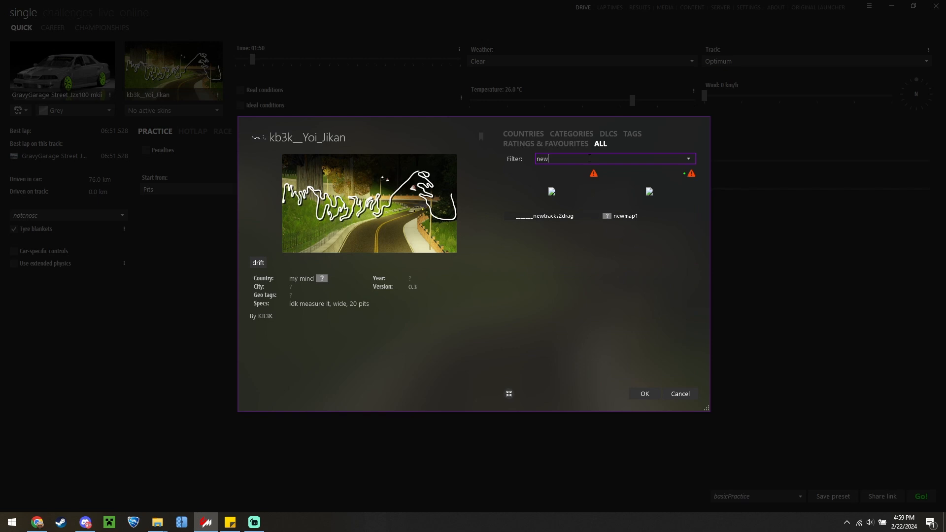
left_click(653, 199)
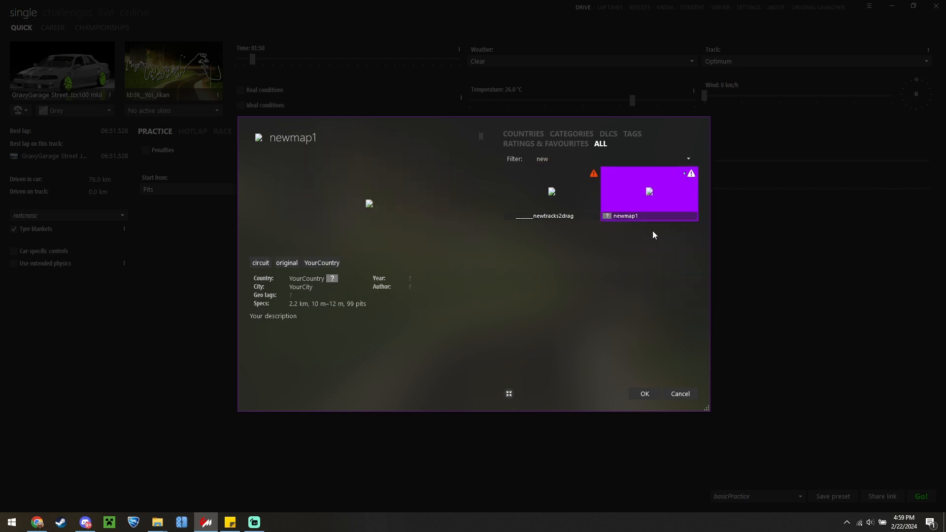
left_click(642, 395)
mouse_move(171, 74)
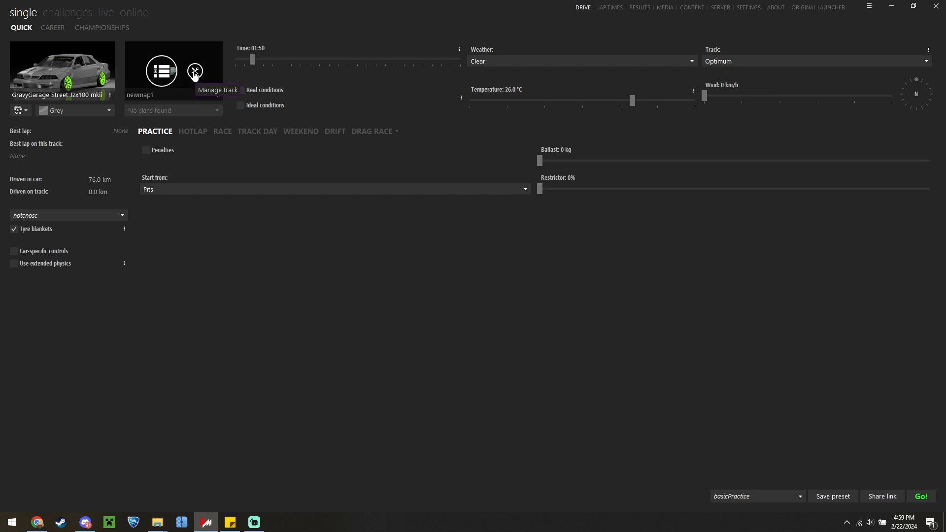
left_click(195, 72)
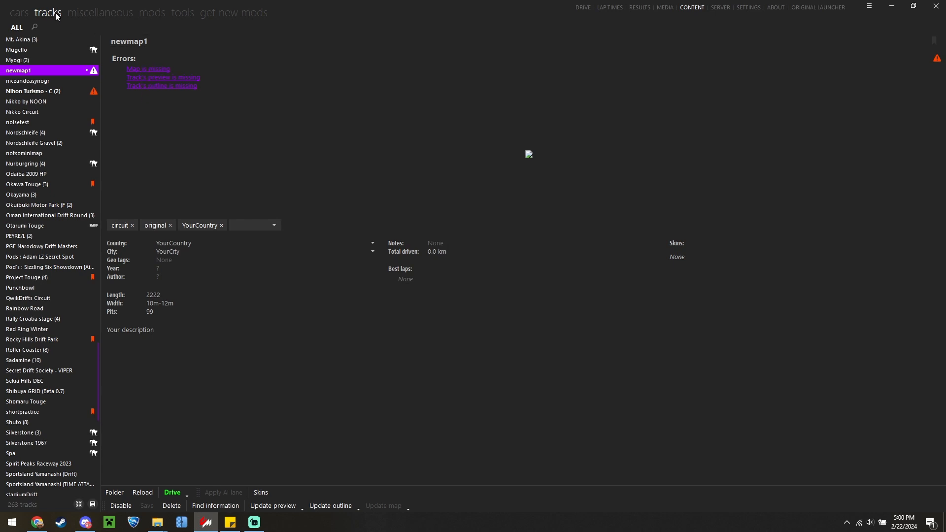
Fix newmap1's missing map by creating it from surfaces, save the rendered map and close the map preview window
left_click(148, 70)
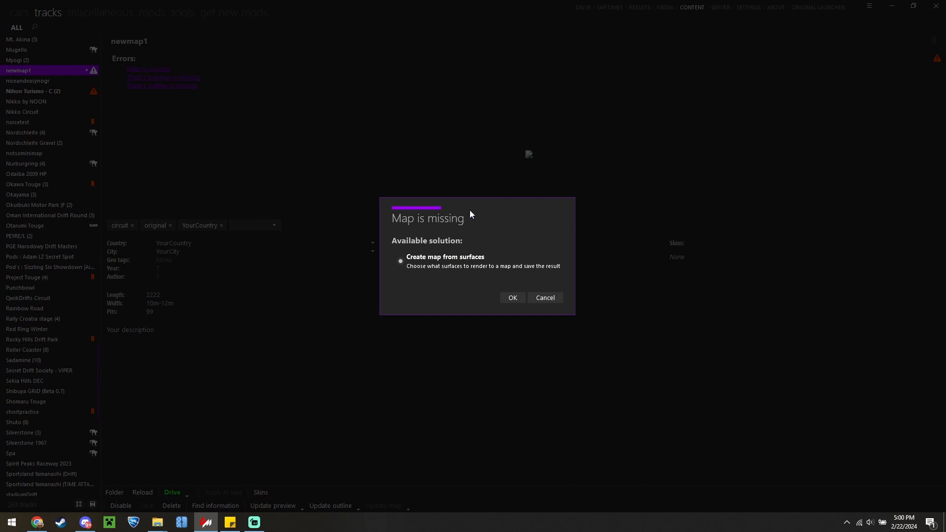
left_click(512, 298)
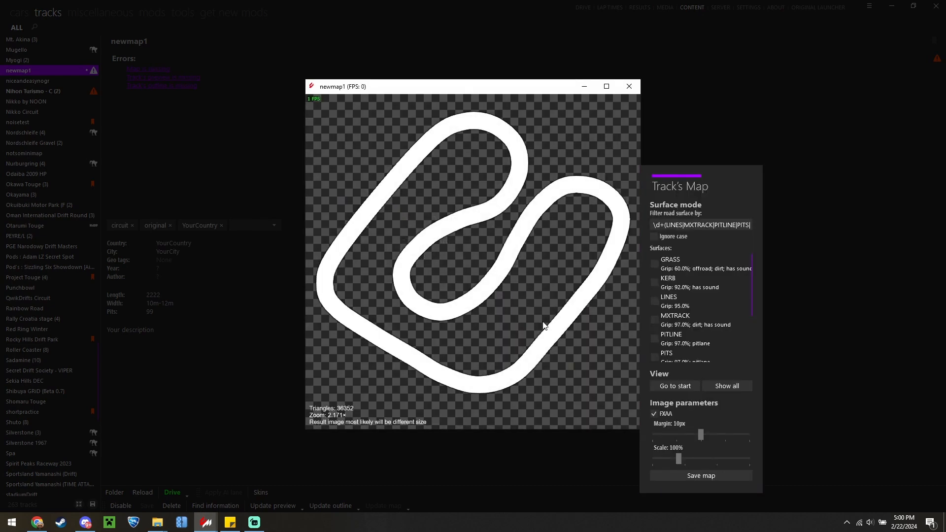
left_click(699, 476)
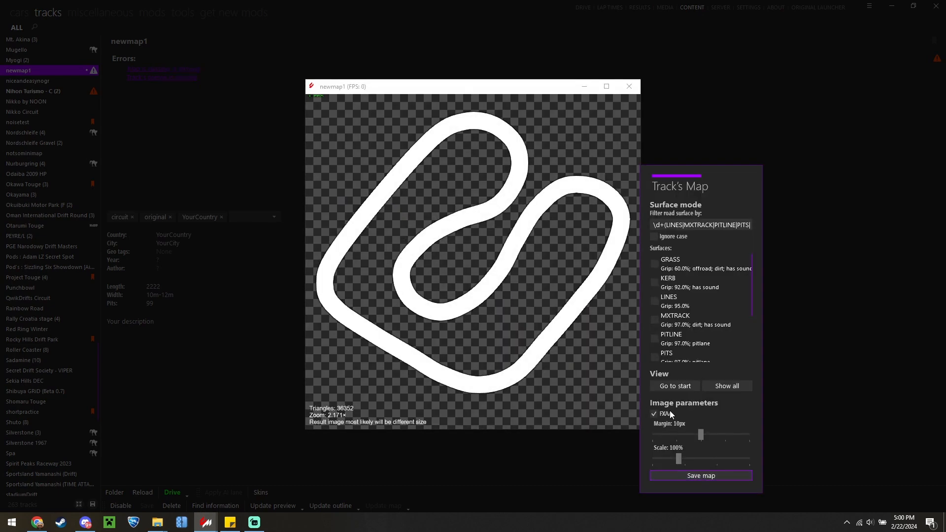
left_click(629, 87)
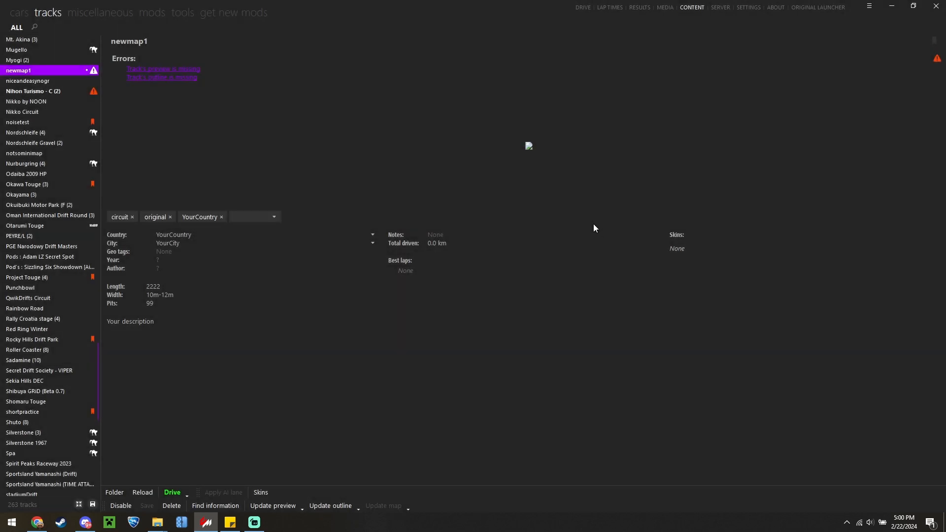
Check the solutions for newmap1's missing preview without applying one, and fix the missing outline with the Create outline solution
left_click(160, 70)
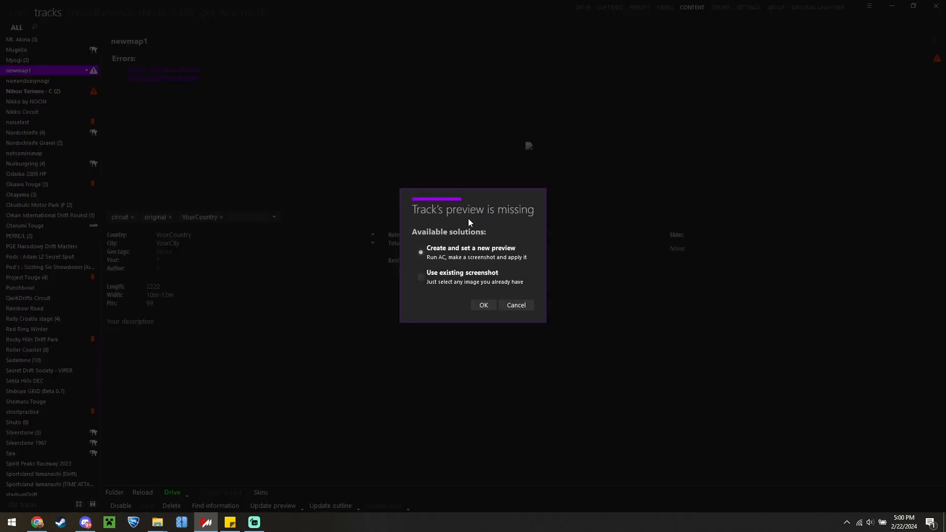
left_click(516, 305)
left_click(163, 78)
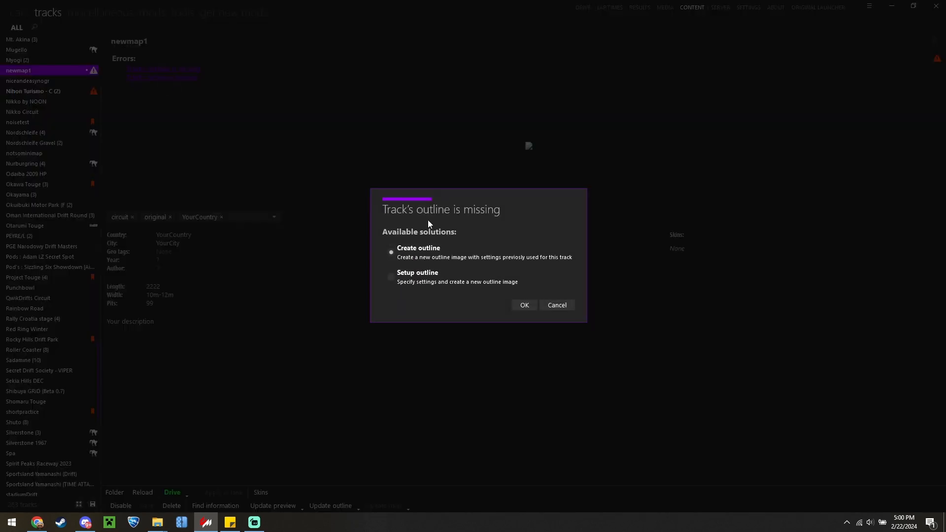
left_click(525, 305)
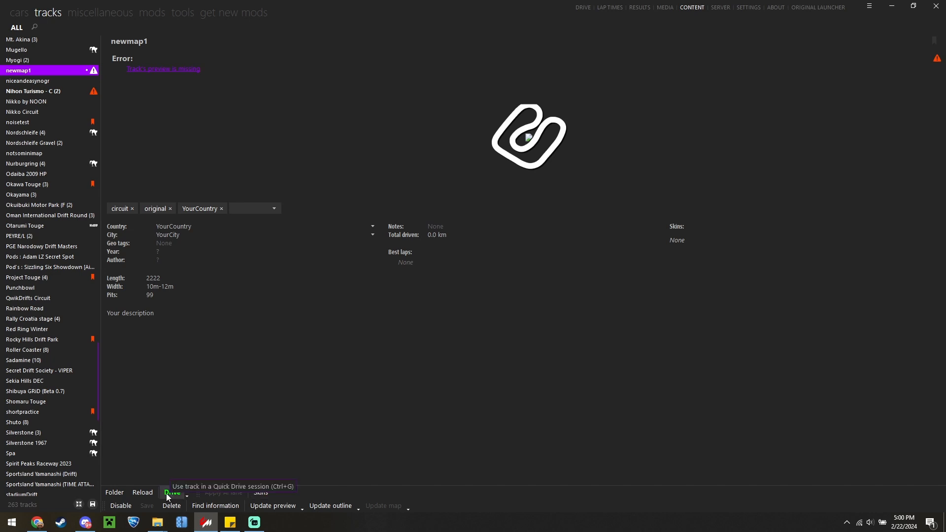
Launch the quick practice session on newmap1 and start driving the car in Assetto Corsa
left_click(582, 7)
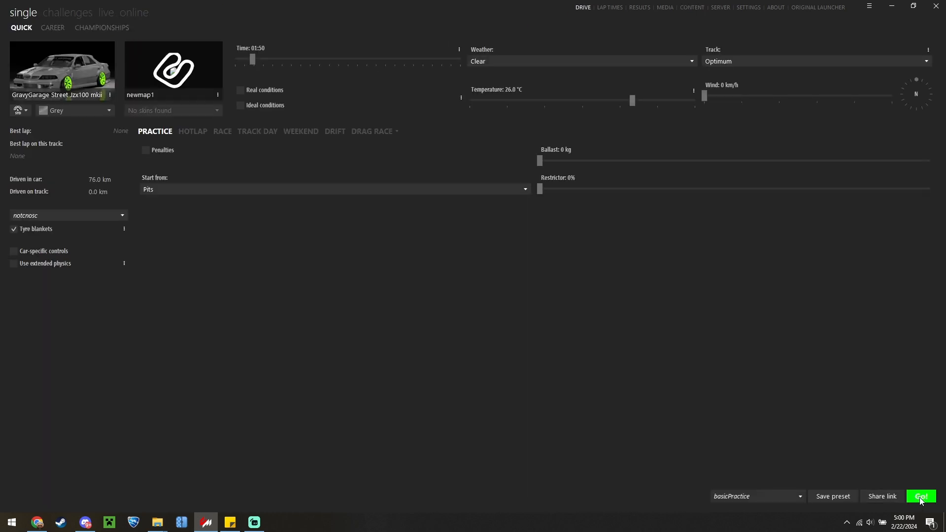
left_click(920, 497)
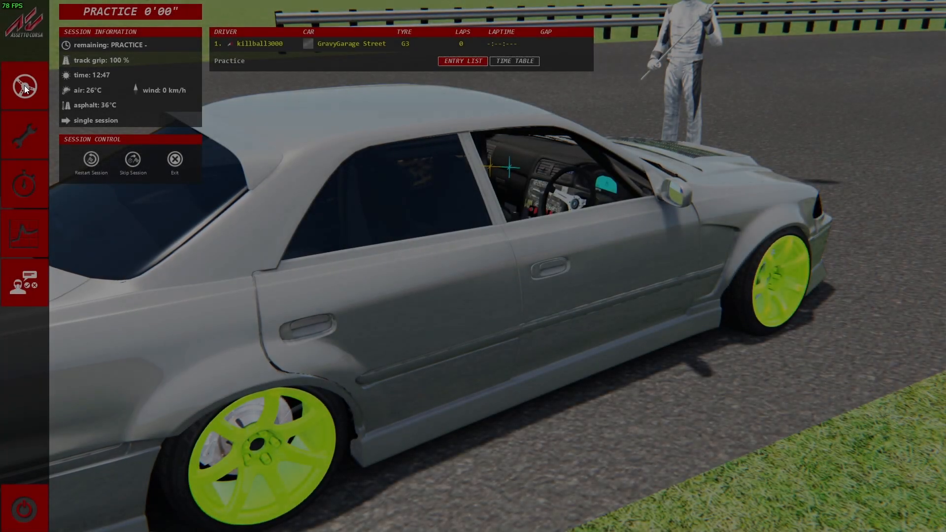
left_click(25, 86)
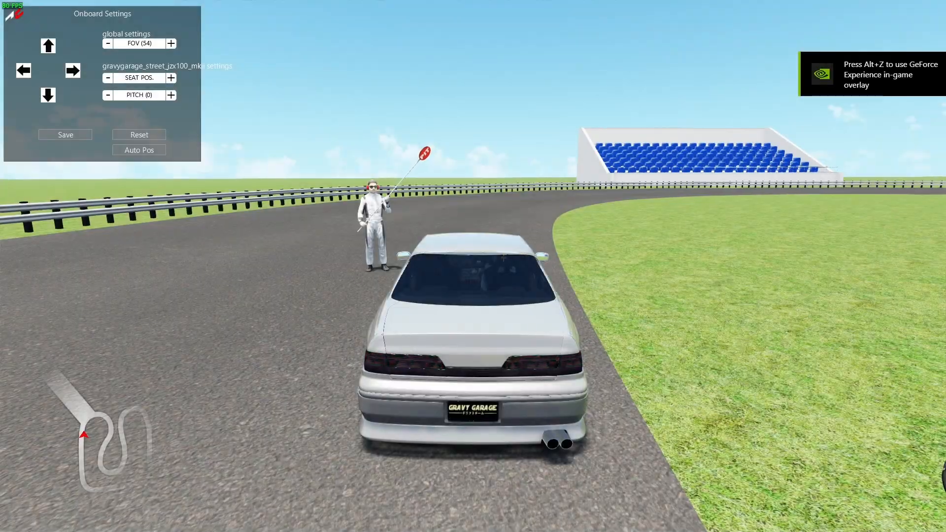